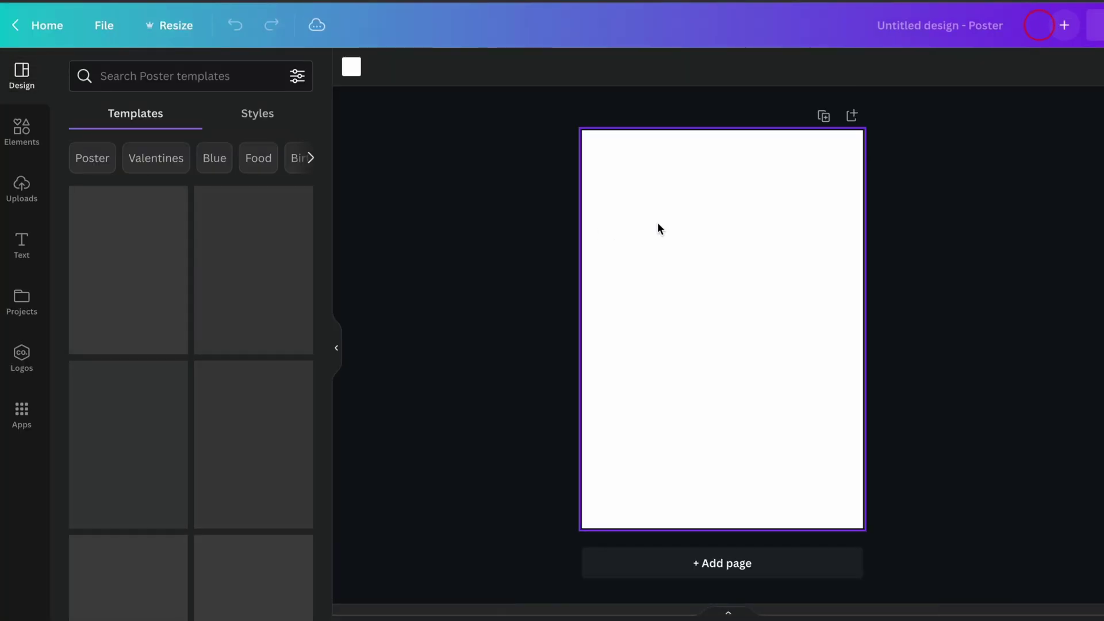
# Make the page background the yellow palette swatch.
pyautogui.click(351, 67)
pyautogui.click(134, 337)
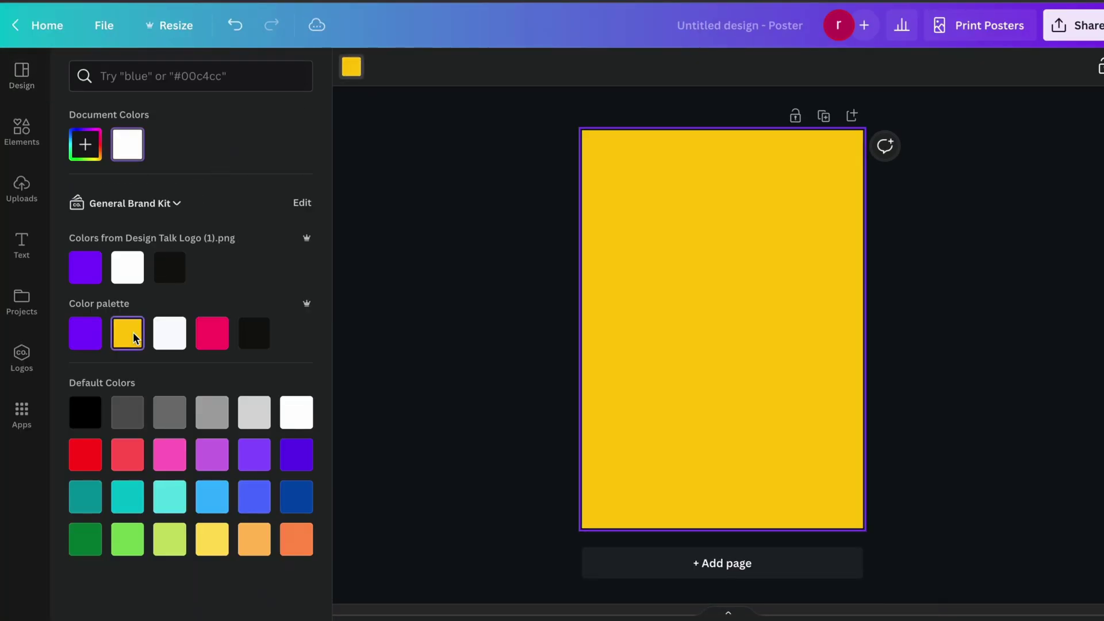
pyautogui.click(423, 235)
# Add a heading and replace its placeholder text with 'dance'.
pyautogui.click(40, 248)
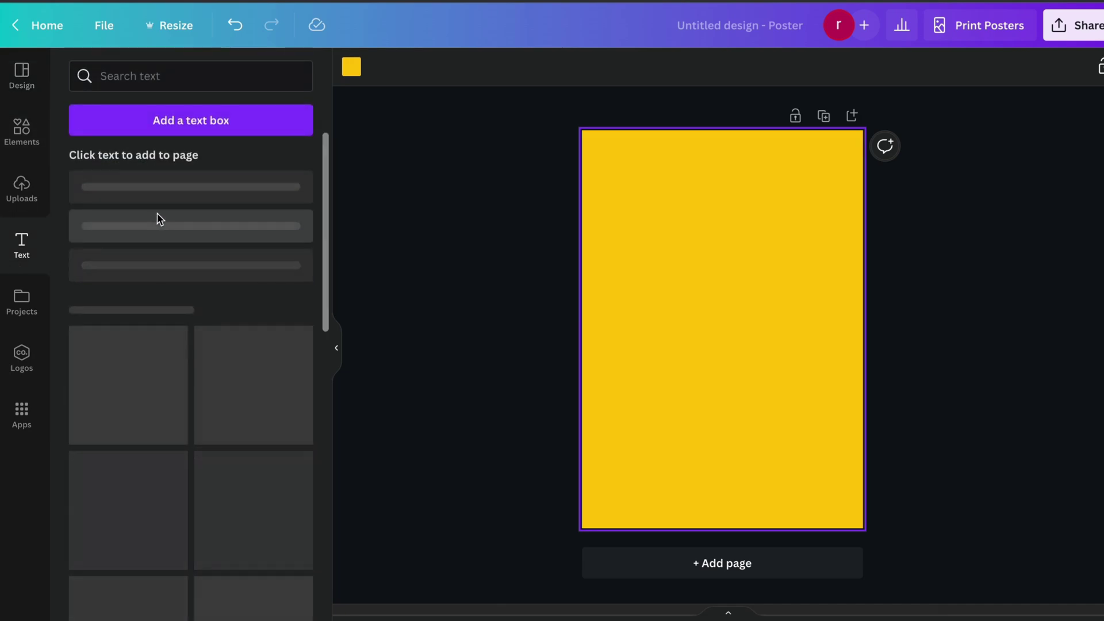
pyautogui.click(182, 196)
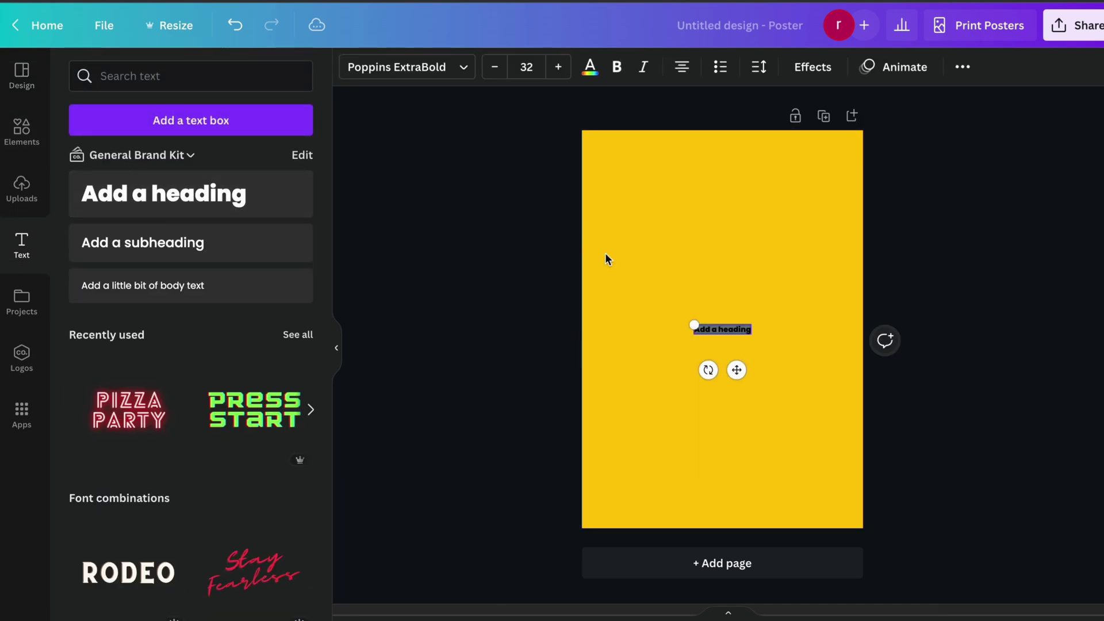
pyautogui.doubleClick(719, 327)
pyautogui.write('dance')
# Set the heading font to Sansterdam Condensed at size 800.
pyautogui.click(445, 64)
pyautogui.click(217, 76)
pyautogui.write('san')
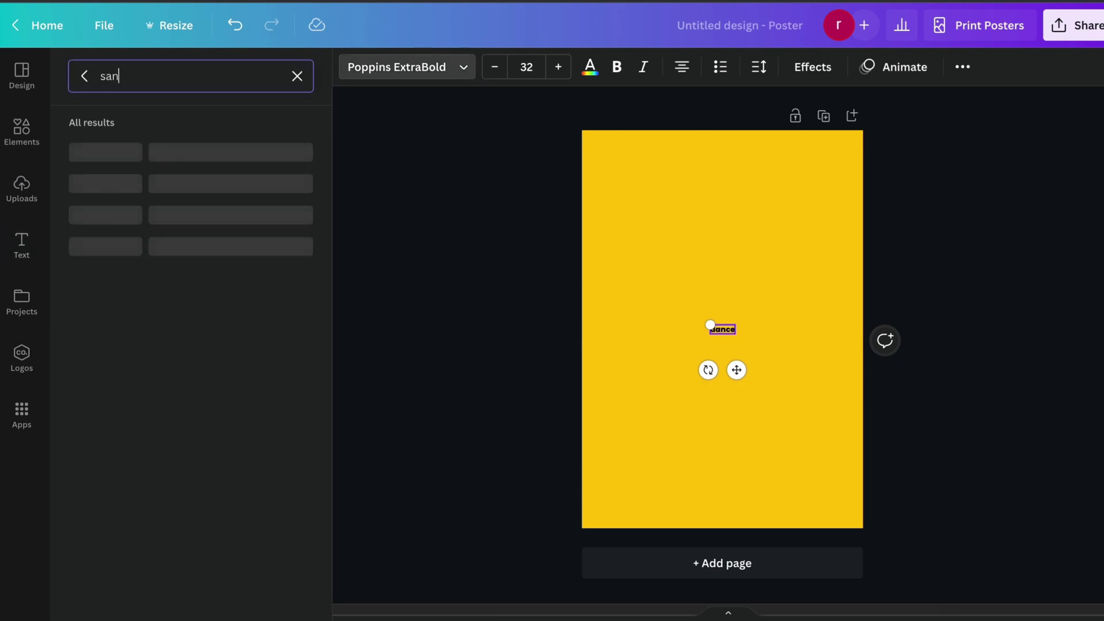
pyautogui.write('s')
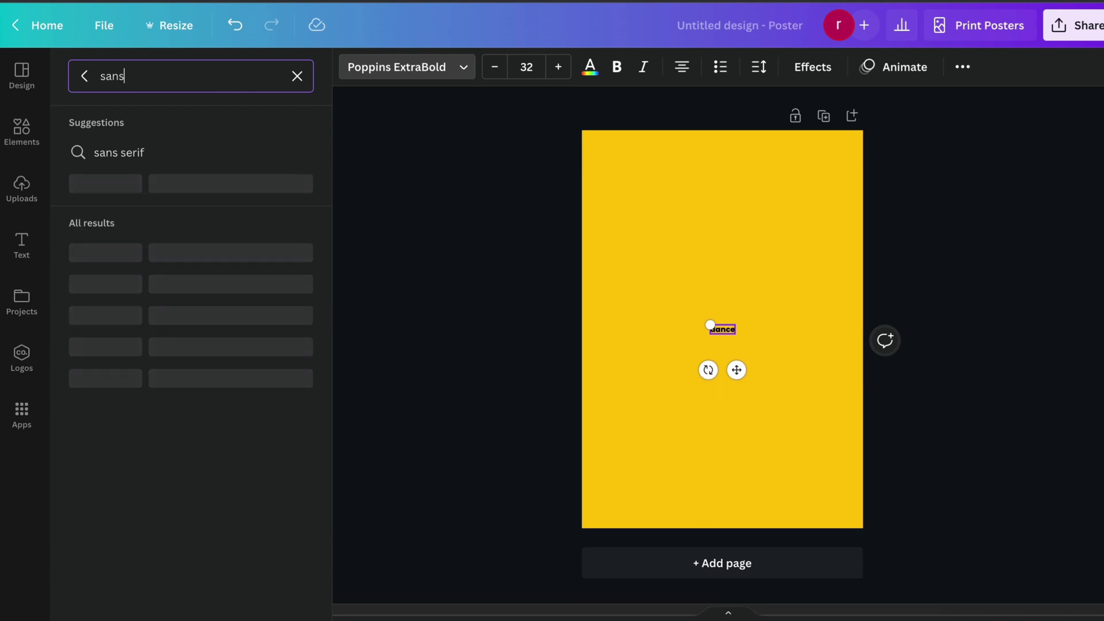
pyautogui.write('ter')
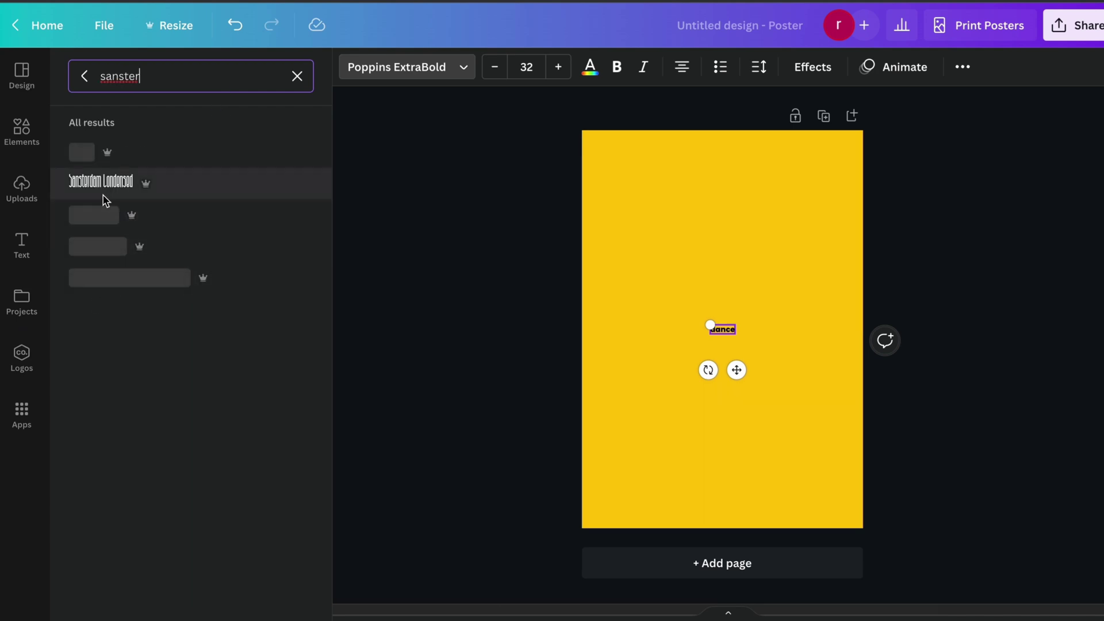
pyautogui.click(104, 182)
pyautogui.click(528, 72)
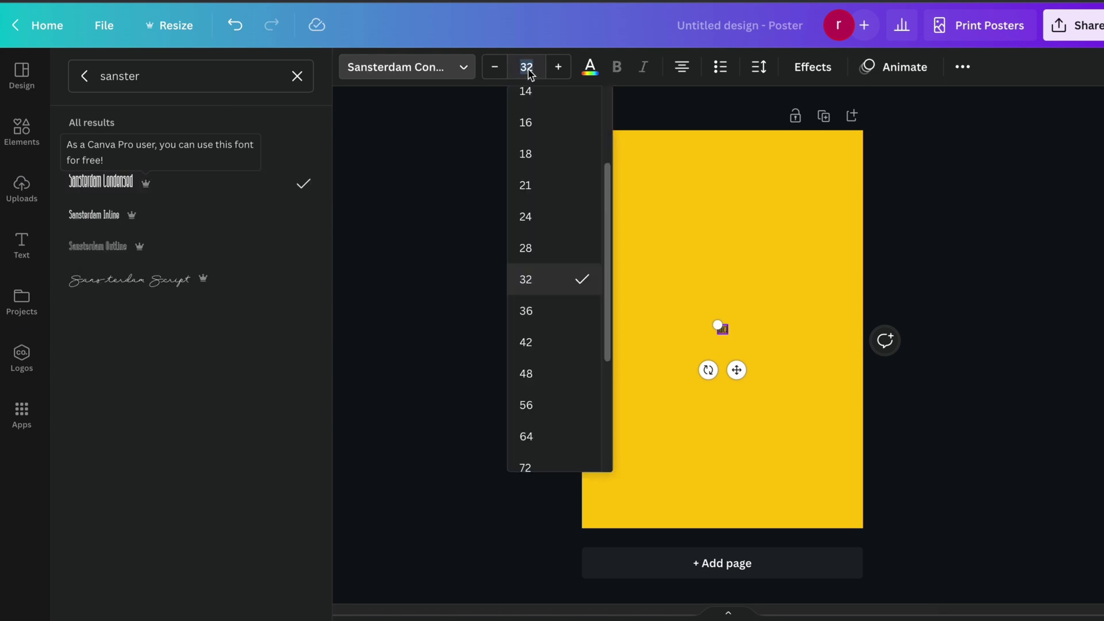
pyautogui.write('800')
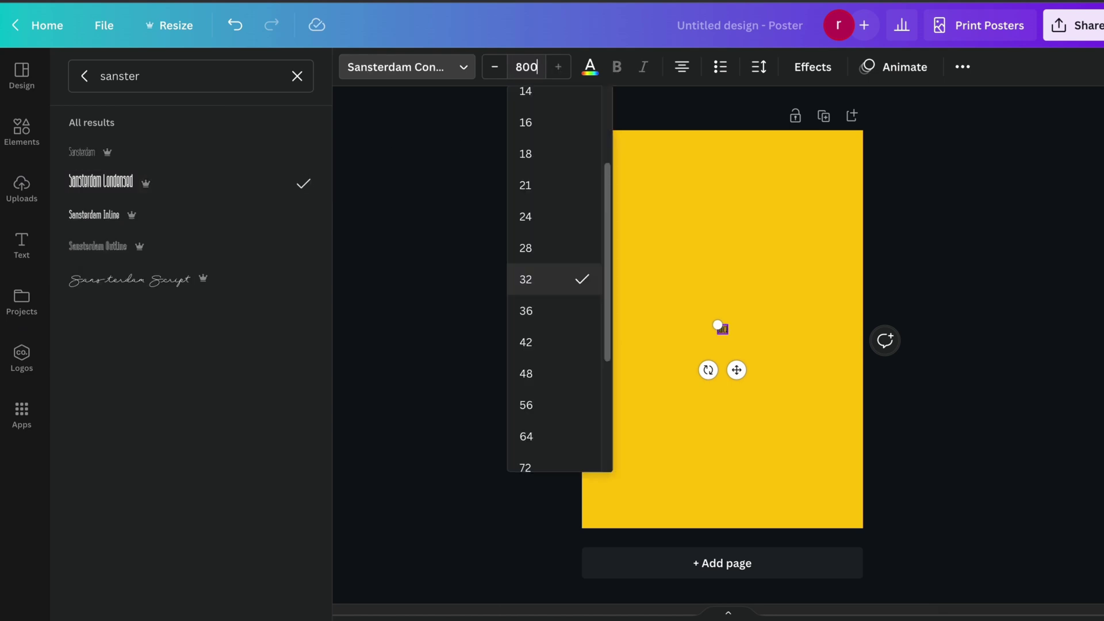
pyautogui.press('Return')
# Move the heading up and switch it to uppercase DANCE.
pyautogui.click(749, 462)
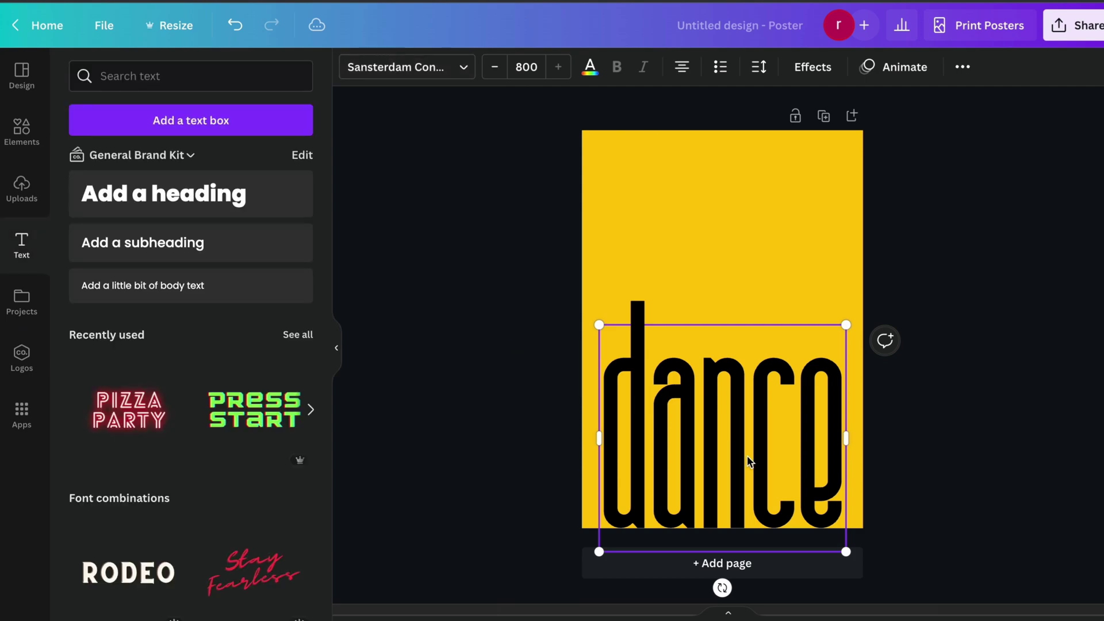
pyautogui.moveTo(764, 456); pyautogui.dragTo(781, 333)
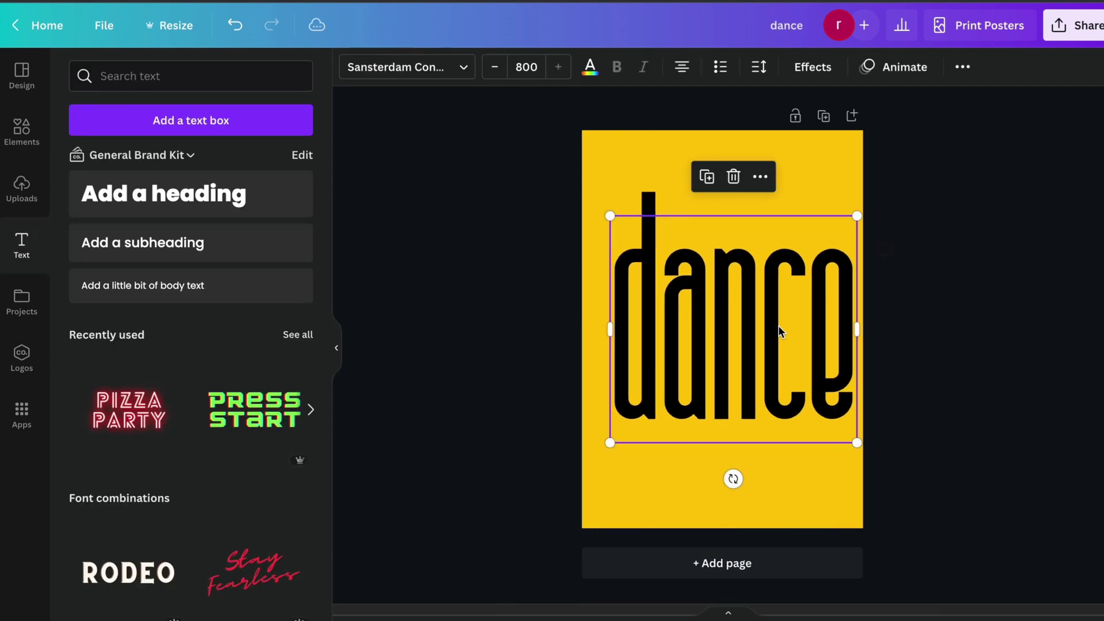
pyautogui.click(964, 68)
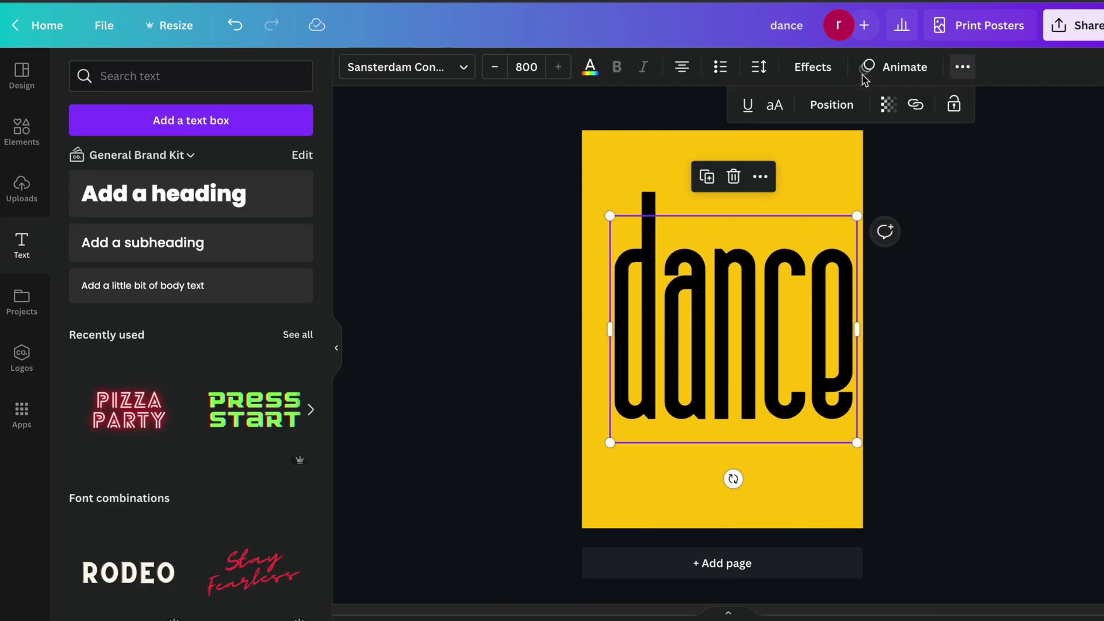
pyautogui.click(771, 113)
pyautogui.click(466, 308)
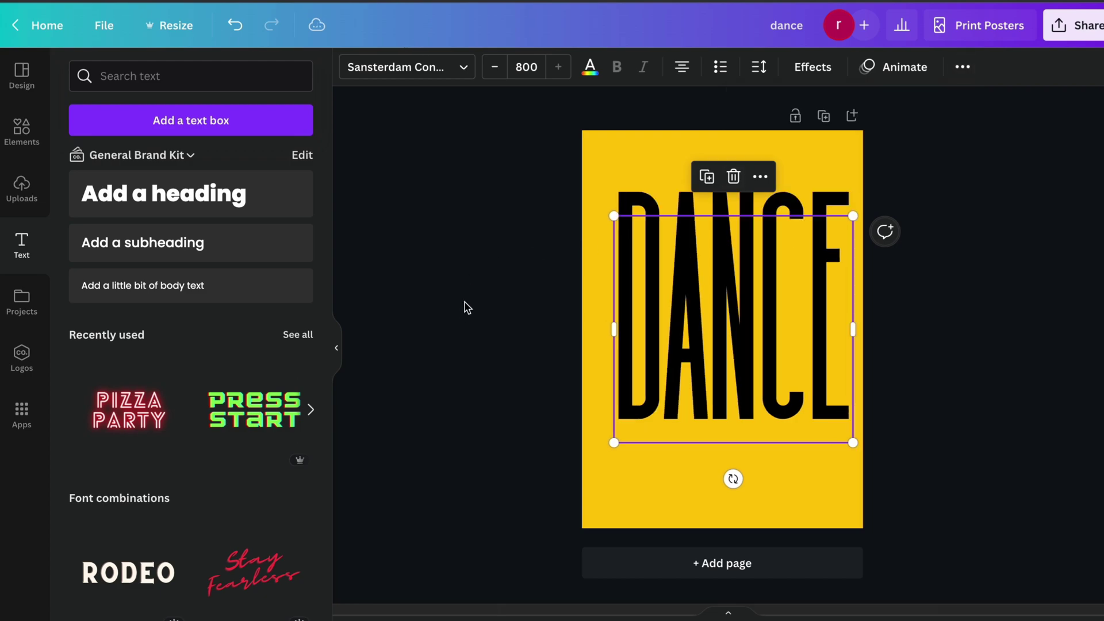
pyautogui.moveTo(695, 305); pyautogui.dragTo(691, 335)
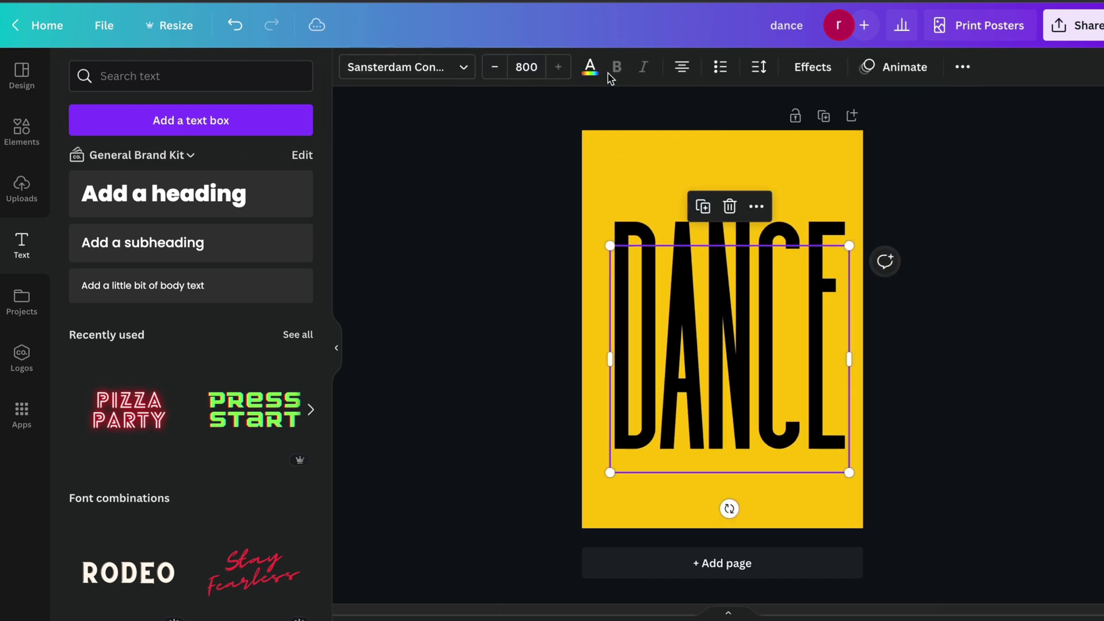
# Make DANCE white and centre it horizontally on the page.
pyautogui.click(590, 66)
pyautogui.click(120, 266)
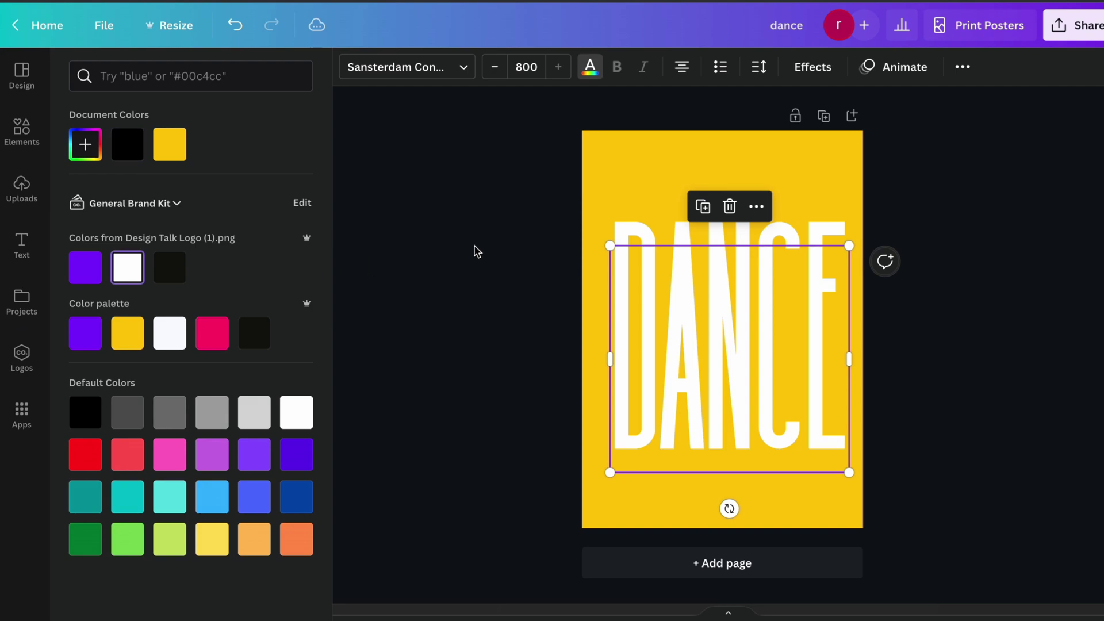
pyautogui.click(473, 287)
pyautogui.moveTo(722, 320)
pyautogui.mouseDown()
pyautogui.moveTo(713, 287)
pyautogui.moveTo(740, 312)
pyautogui.mouseUp()
# Add a new '2023' heading and set its font size to 59.
pyautogui.click(443, 297)
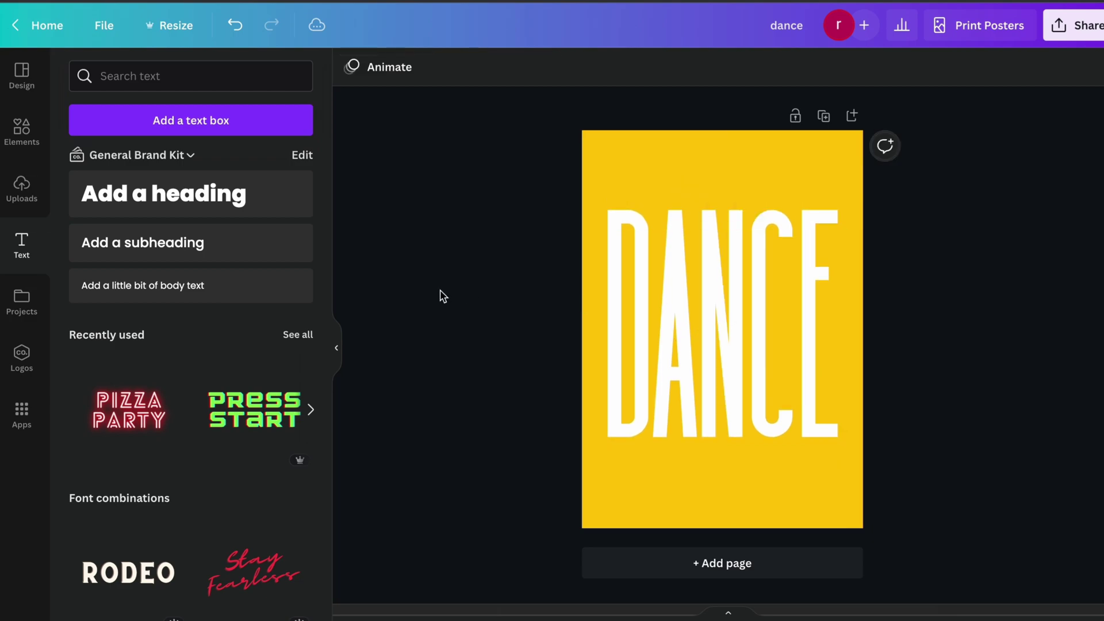
pyautogui.click(192, 206)
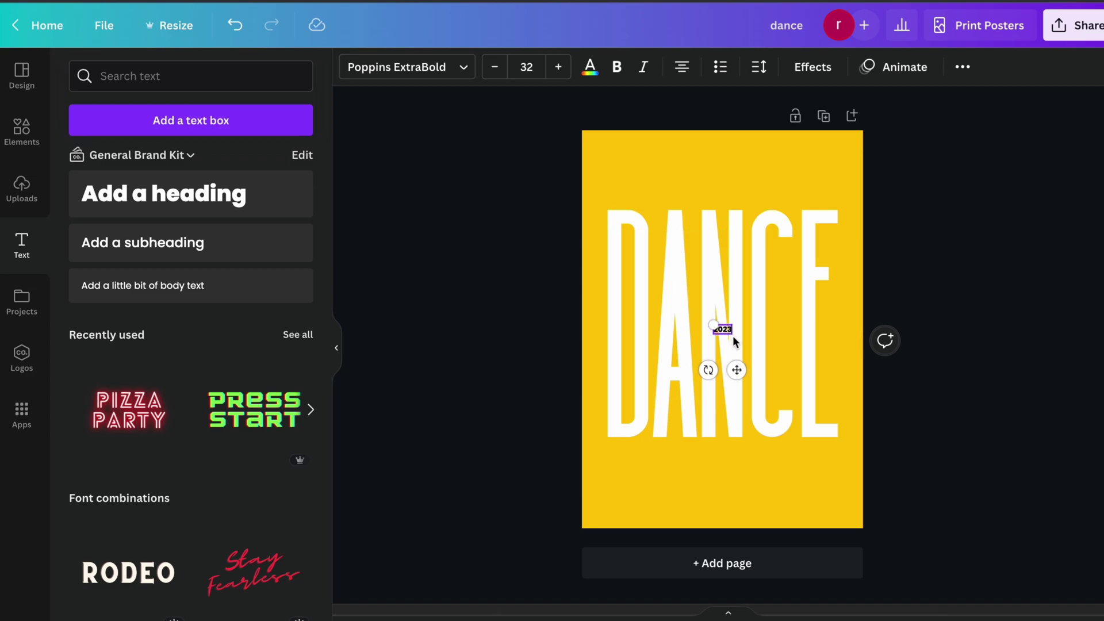
pyautogui.moveTo(733, 338); pyautogui.dragTo(769, 358)
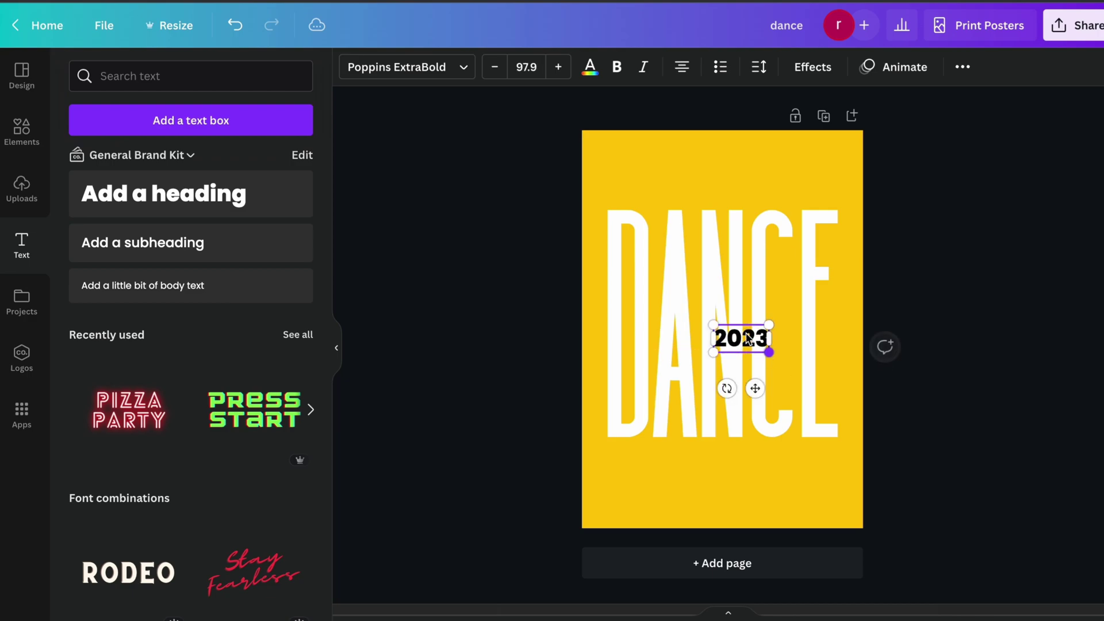
pyautogui.click(437, 69)
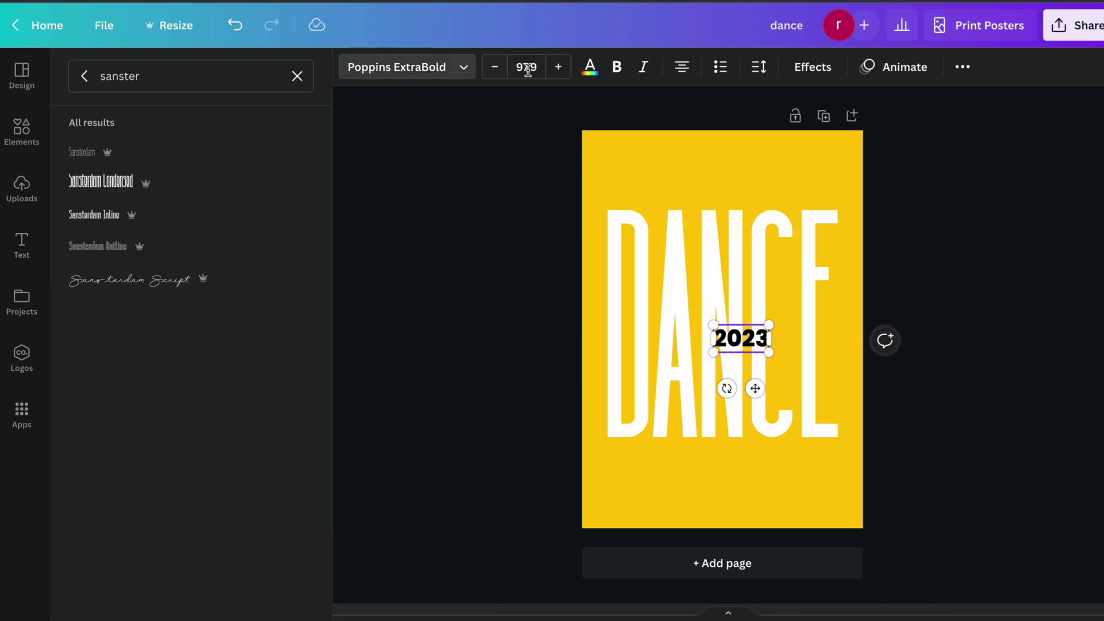
pyautogui.click(494, 68)
pyautogui.click(532, 68)
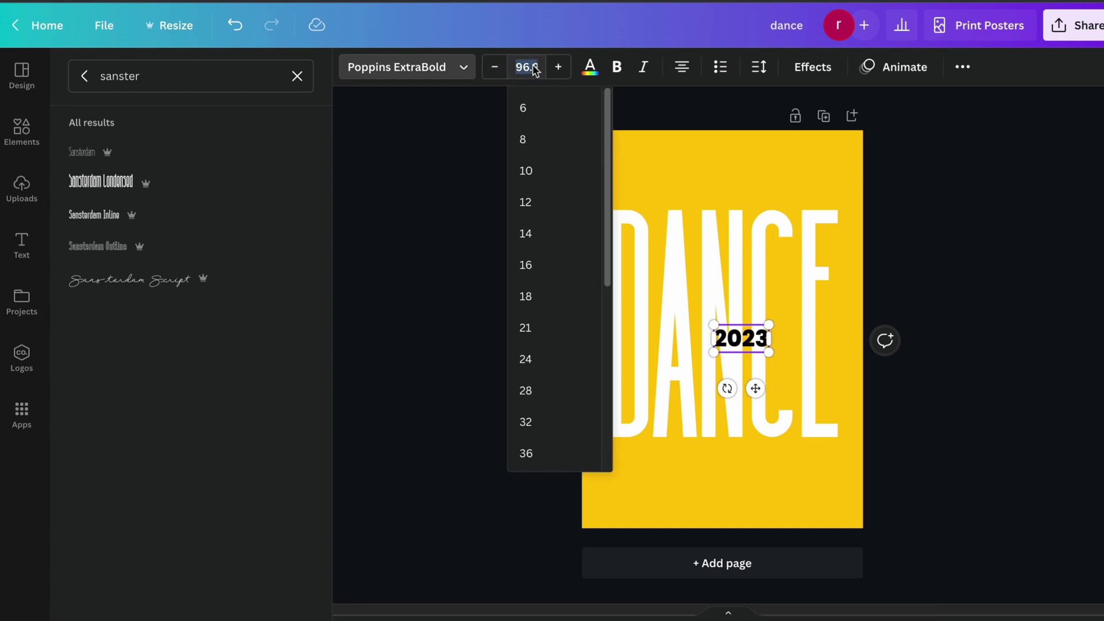
pyautogui.write('59')
pyautogui.press('Return')
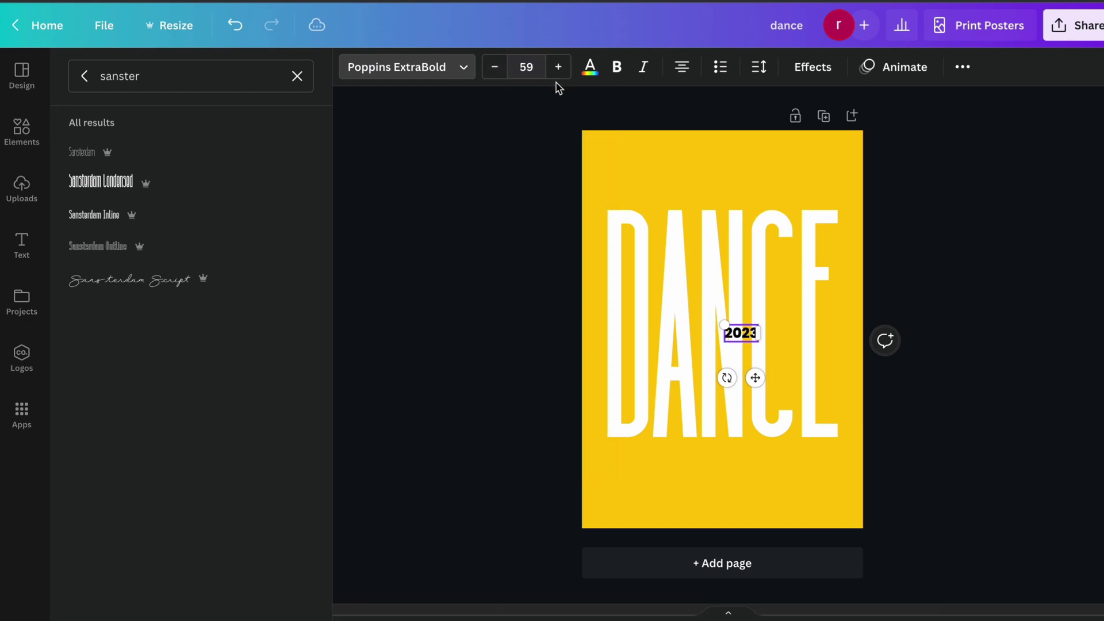
# Narrow the 2023 box so it wraps onto two lines, then reposition it.
pyautogui.click(751, 345)
pyautogui.moveTo(758, 337); pyautogui.dragTo(743, 339)
pyautogui.moveTo(746, 395); pyautogui.dragTo(844, 215)
pyautogui.click(756, 67)
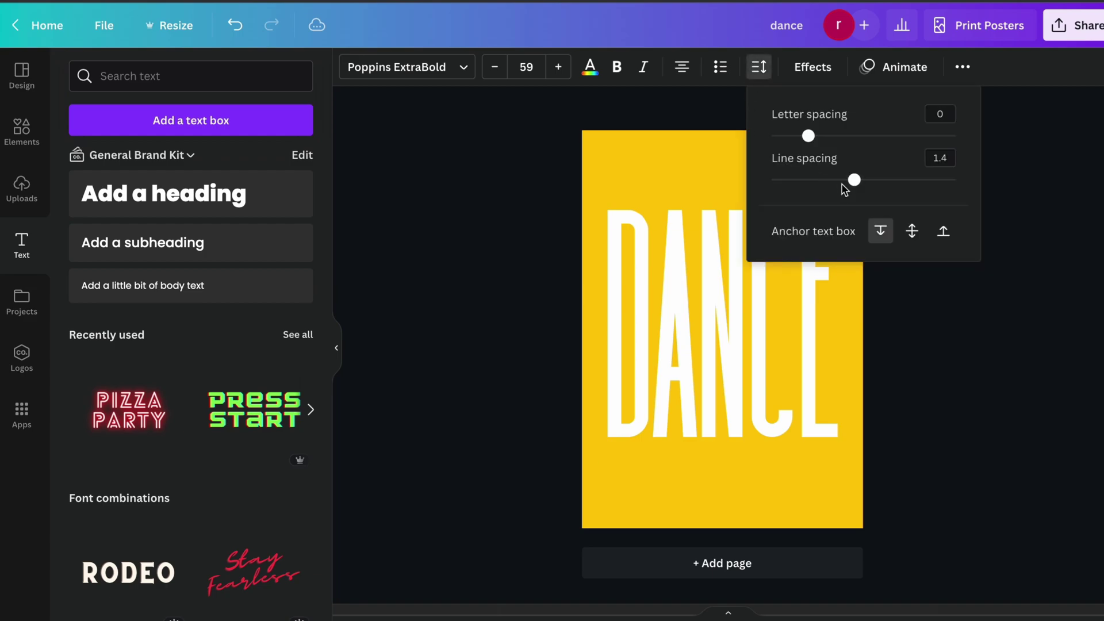
pyautogui.click(999, 352)
pyautogui.click(848, 236)
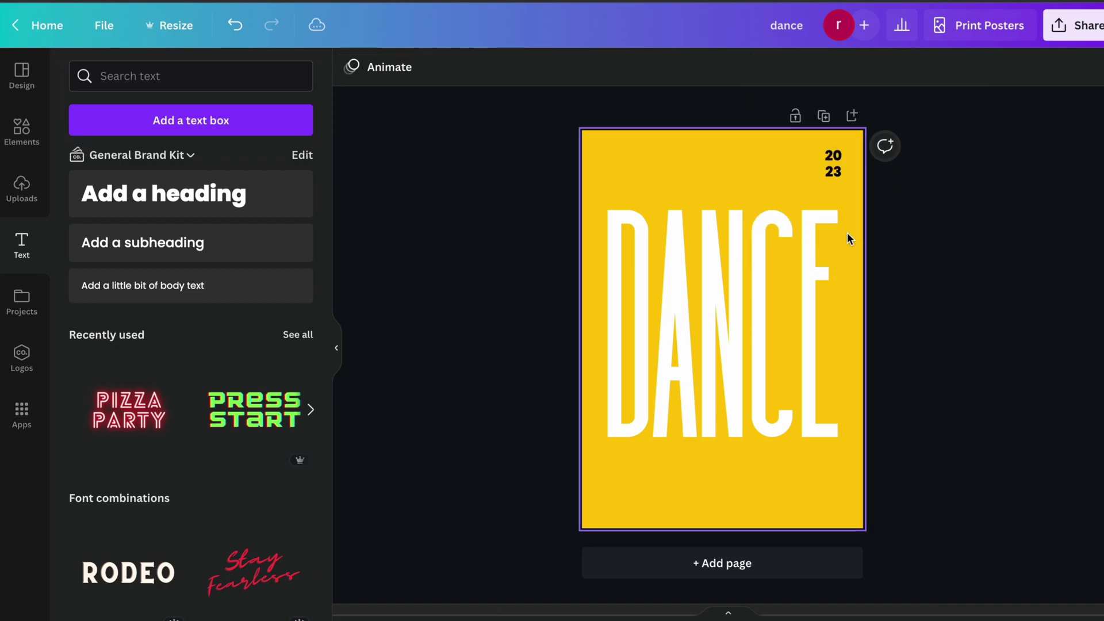
pyautogui.click(833, 163)
pyautogui.moveTo(833, 163); pyautogui.dragTo(723, 158)
# Tighten the 2023 line spacing to 0.83 and place it in the top-right corner.
pyautogui.click(759, 69)
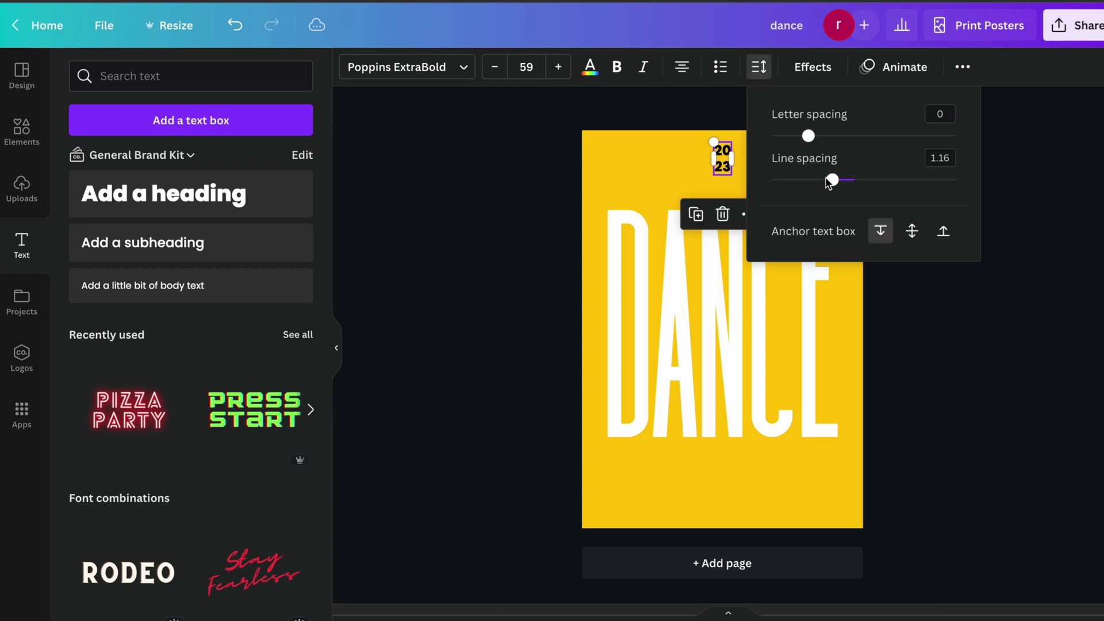
pyautogui.moveTo(834, 181); pyautogui.dragTo(803, 180)
pyautogui.click(931, 371)
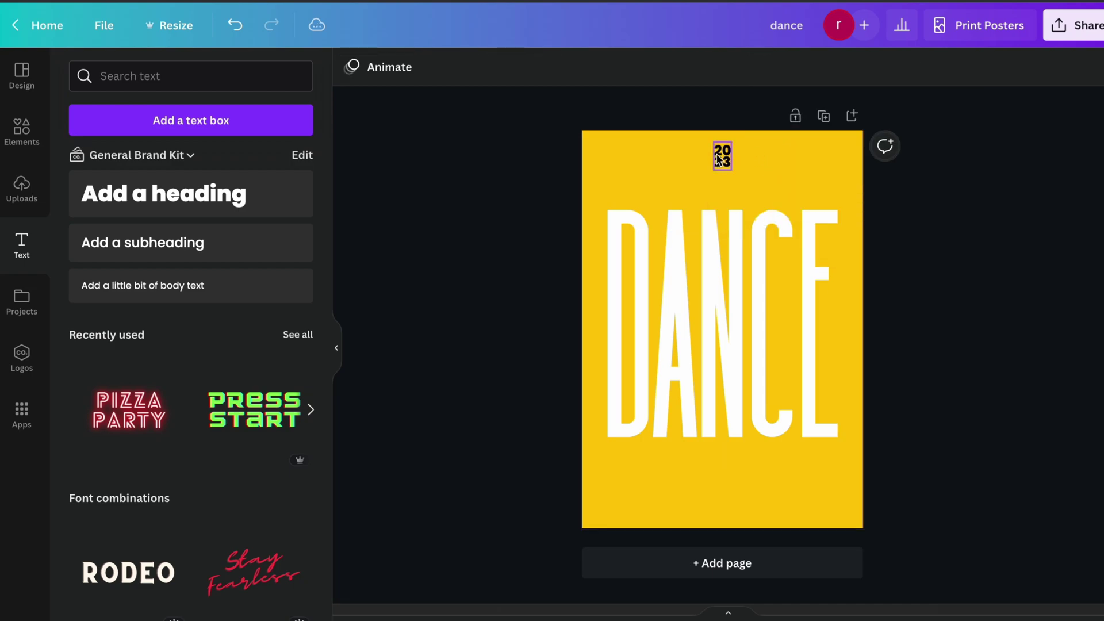
pyautogui.moveTo(718, 156); pyautogui.dragTo(829, 157)
pyautogui.click(512, 190)
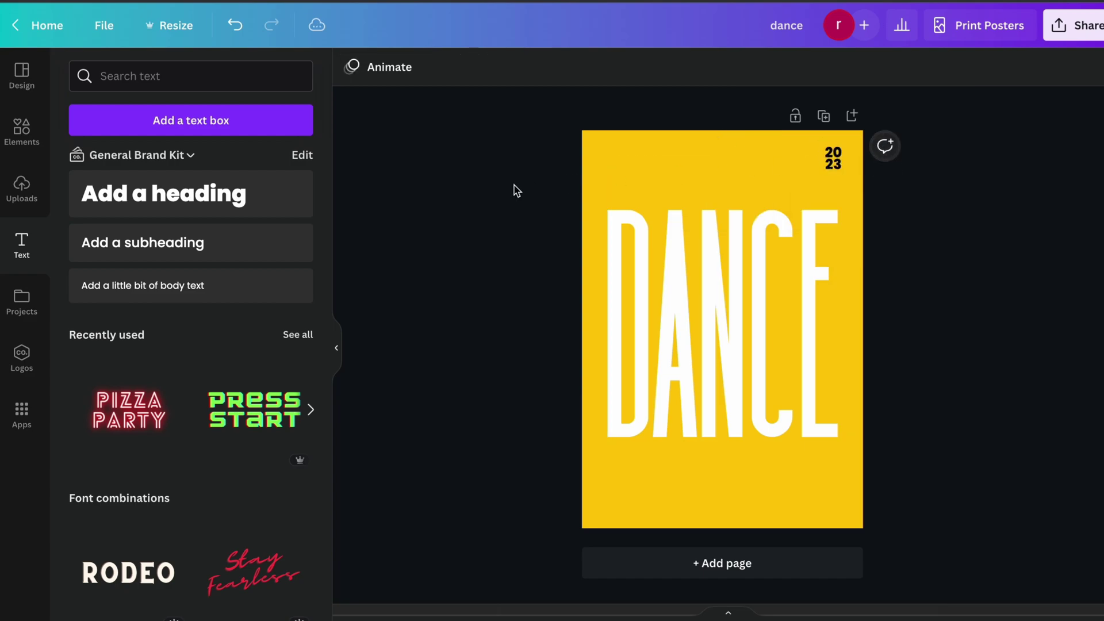
# Add a small FEBRUARY subheading and rotate it to -90° so it stands vertical.
pyautogui.click(173, 243)
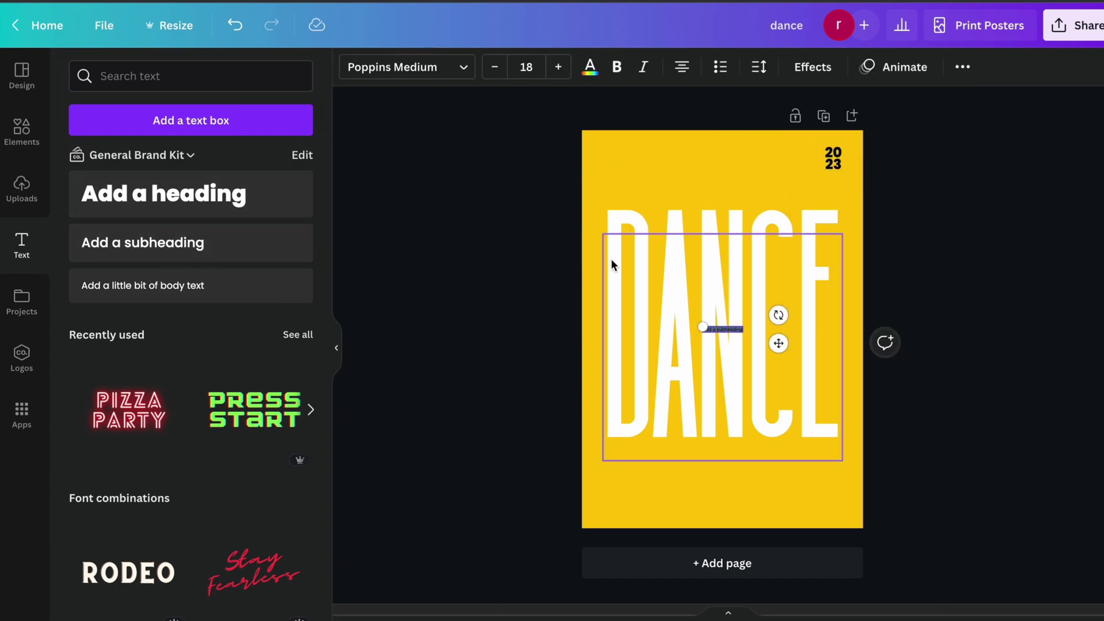
pyautogui.press('BackSpace')
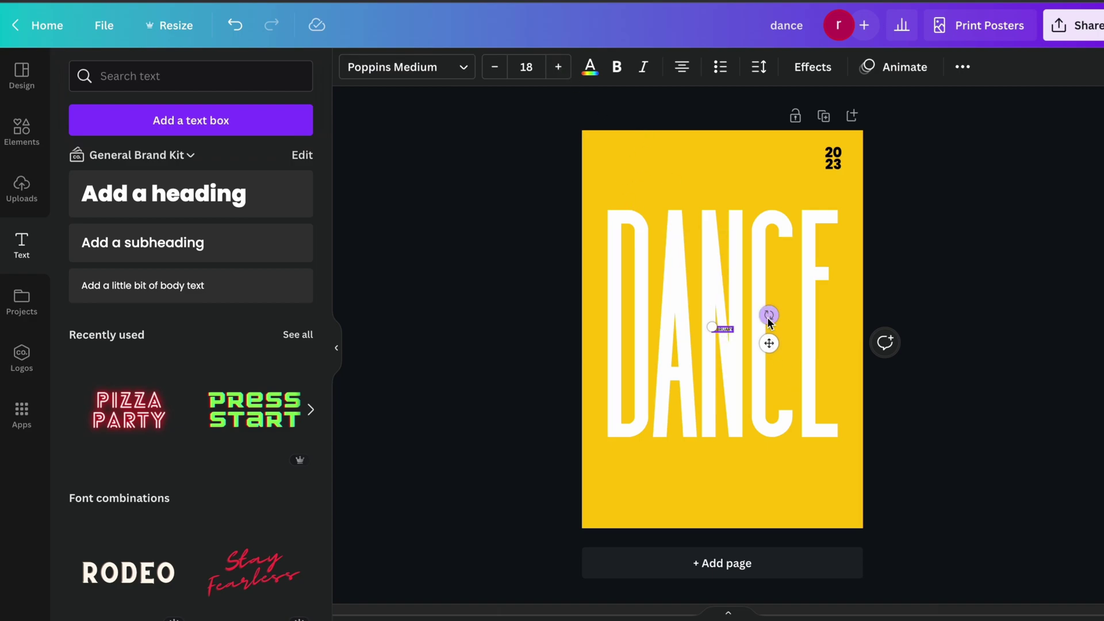
pyautogui.moveTo(763, 304); pyautogui.dragTo(760, 283)
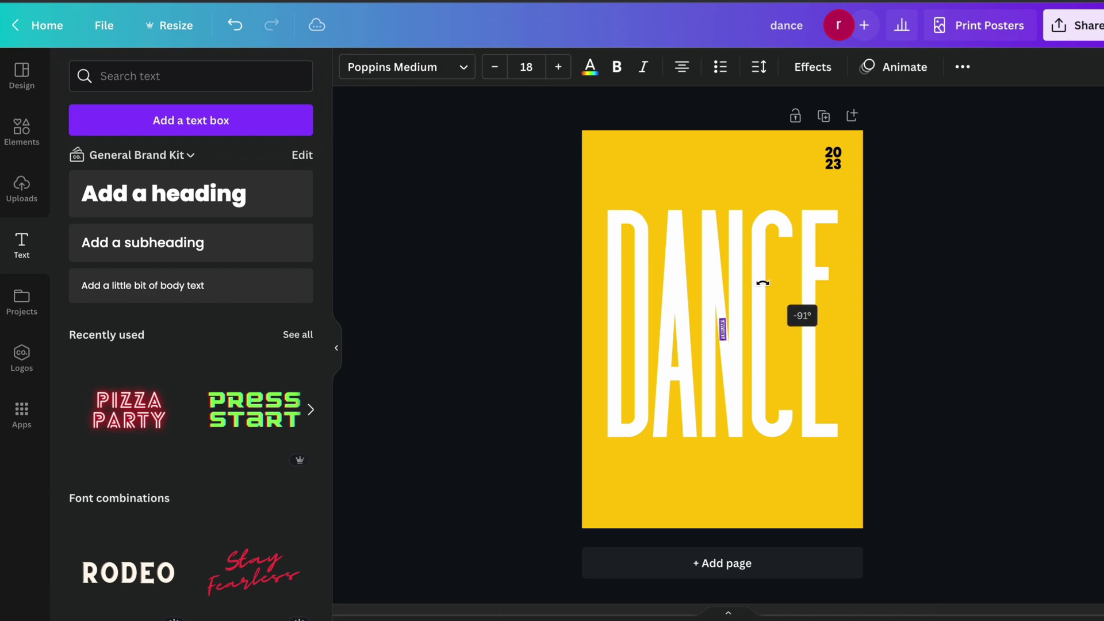
pyautogui.moveTo(764, 283); pyautogui.dragTo(763, 284)
pyautogui.click(525, 374)
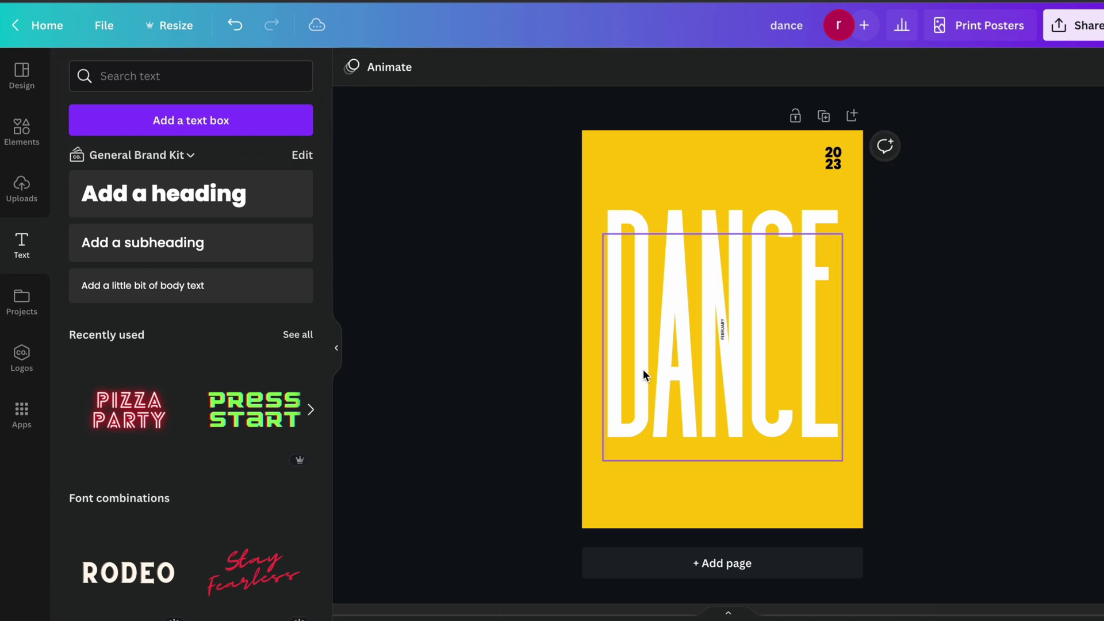
# Move the vertical FEBRUARY text beside the 2023 label.
pyautogui.click(716, 347)
pyautogui.moveTo(722, 331); pyautogui.dragTo(821, 168)
pyautogui.click(962, 236)
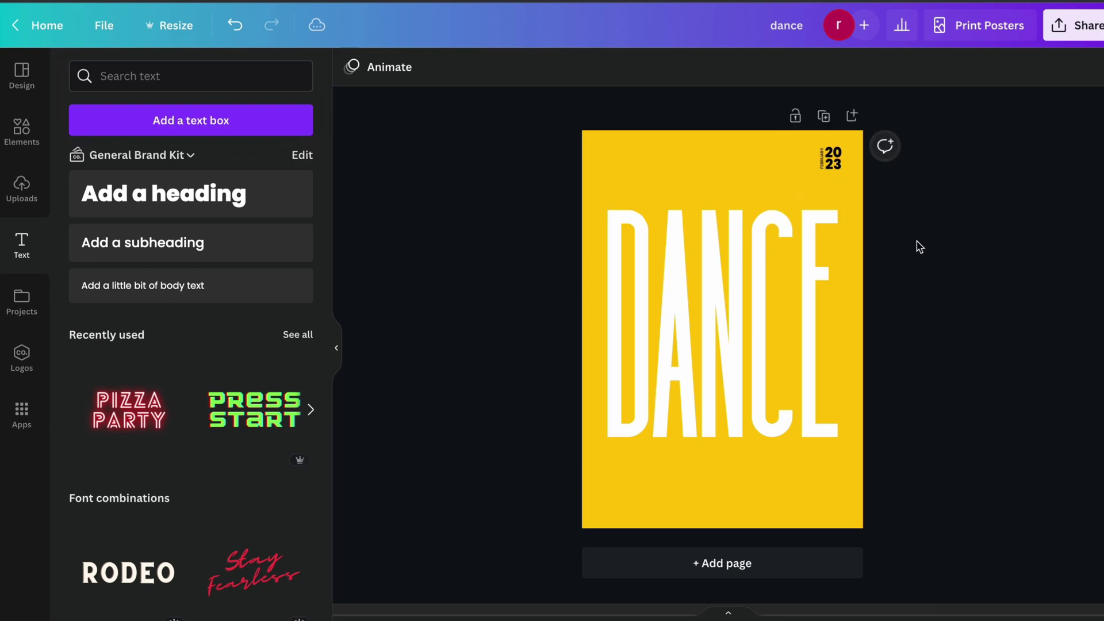
# Set the 2023 and FEBRUARY group's transparency to 70.
pyautogui.click(818, 152)
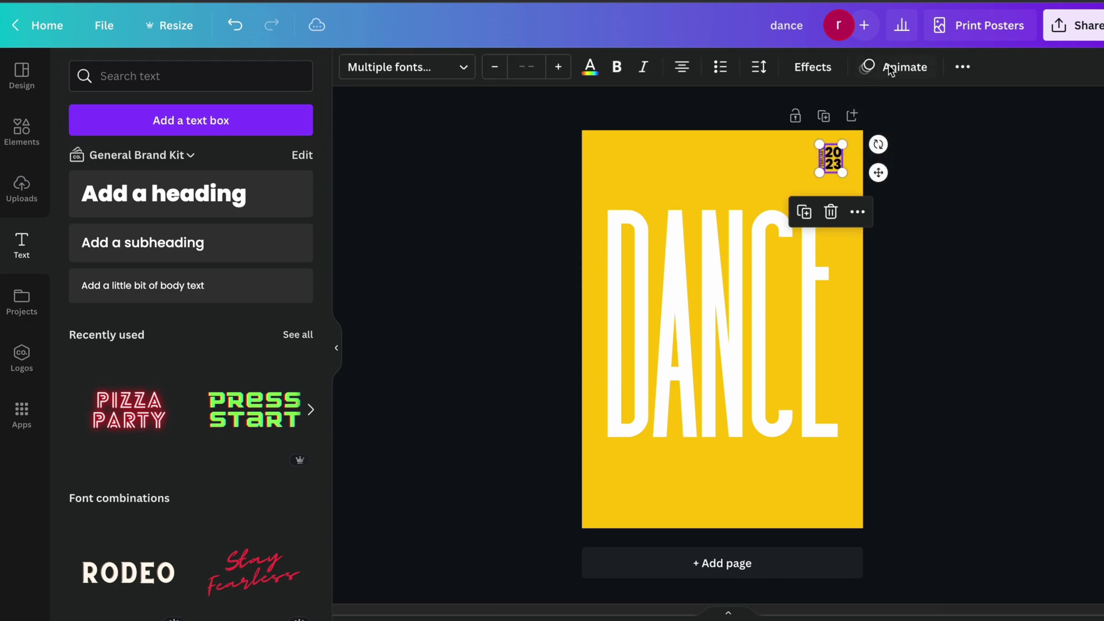
pyautogui.click(956, 66)
pyautogui.click(916, 104)
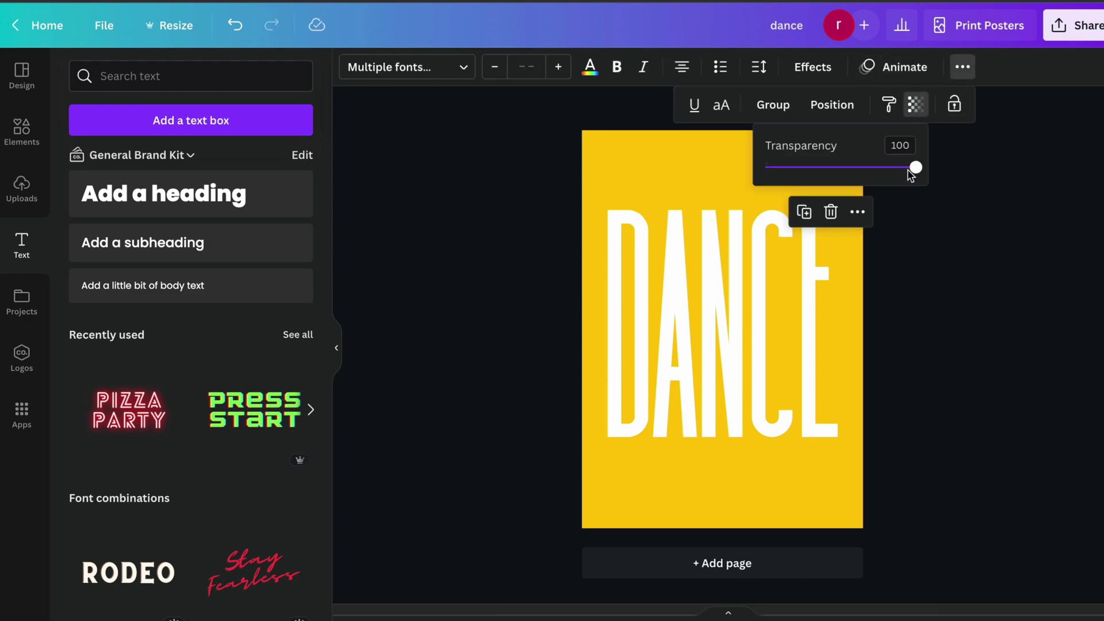
pyautogui.click(930, 218)
pyautogui.click(956, 240)
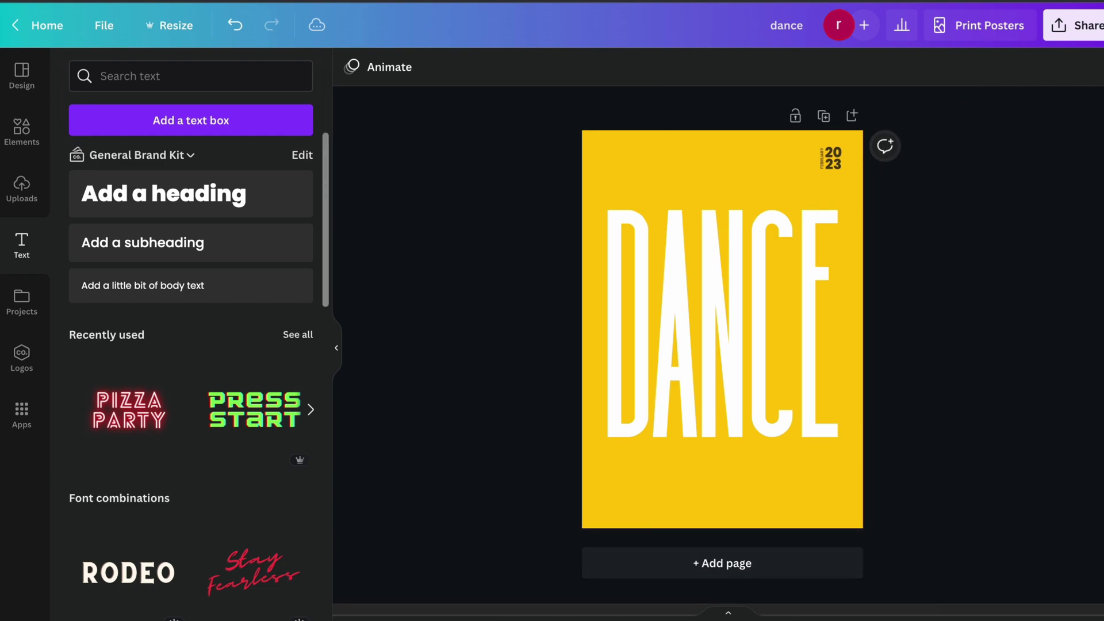
# Search the Elements library for 'DANCE' and browse the Photos results.
pyautogui.click(16, 140)
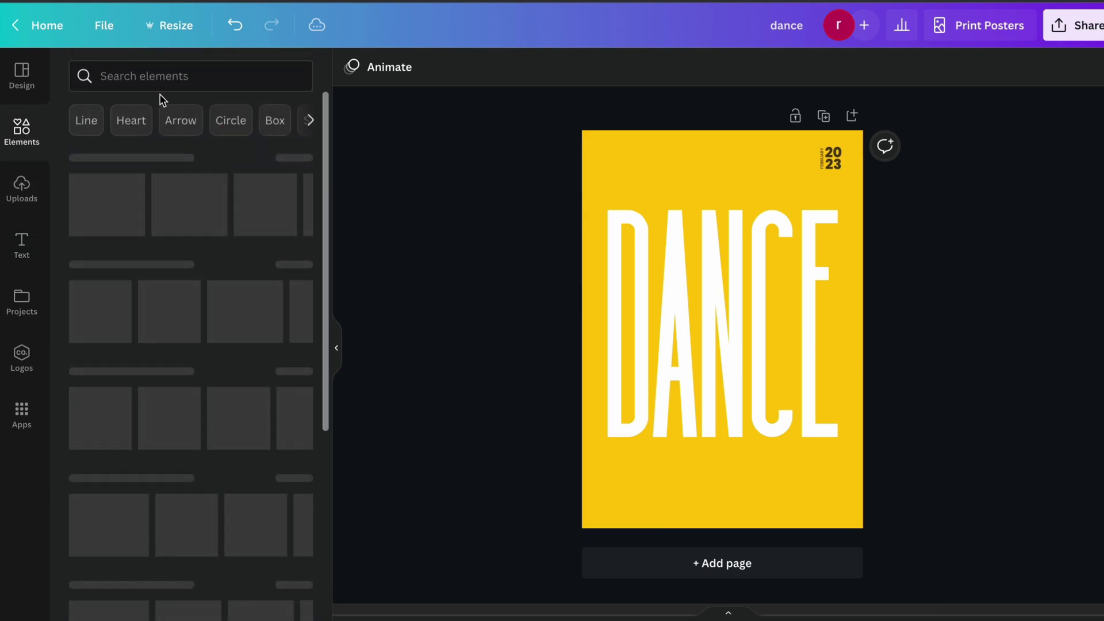
pyautogui.click(183, 81)
pyautogui.write('DABCE')
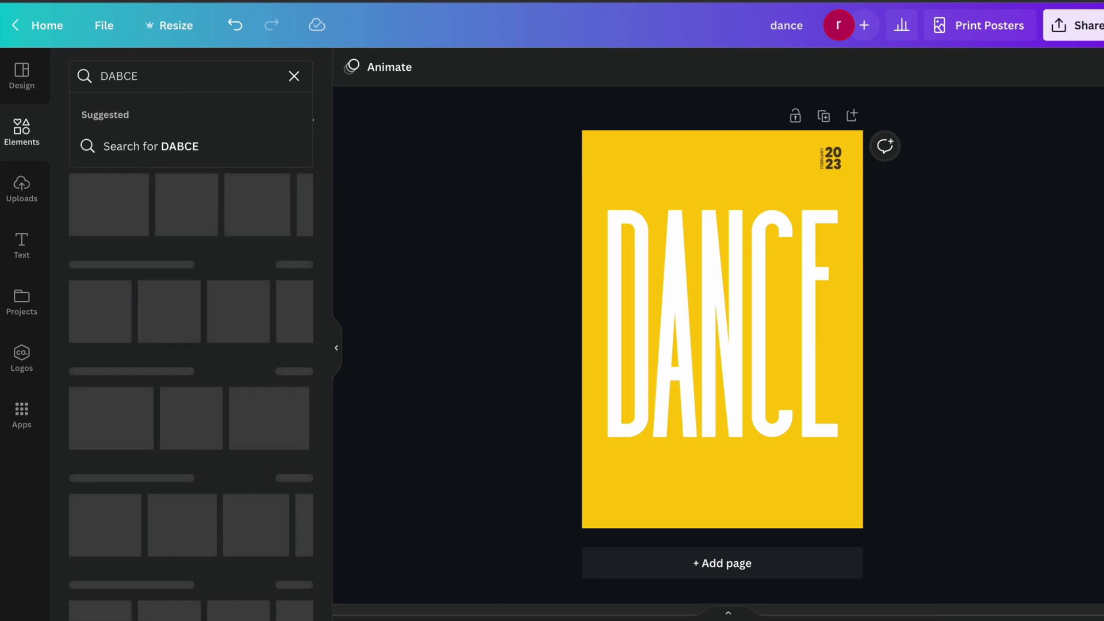
pyautogui.write('N')
pyautogui.press('Return')
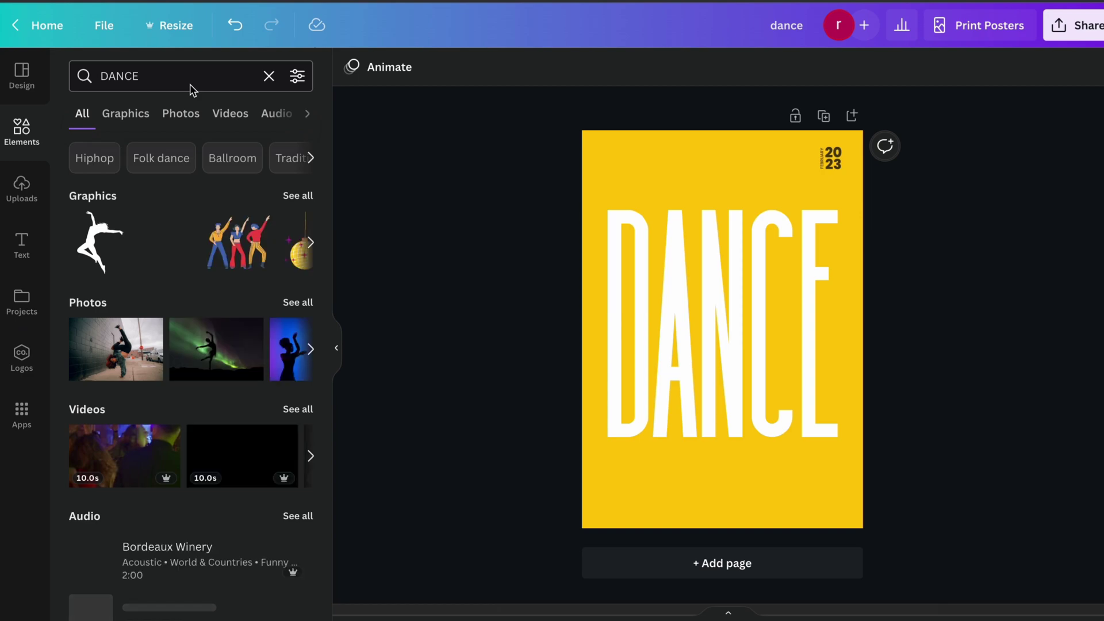
pyautogui.click(162, 115)
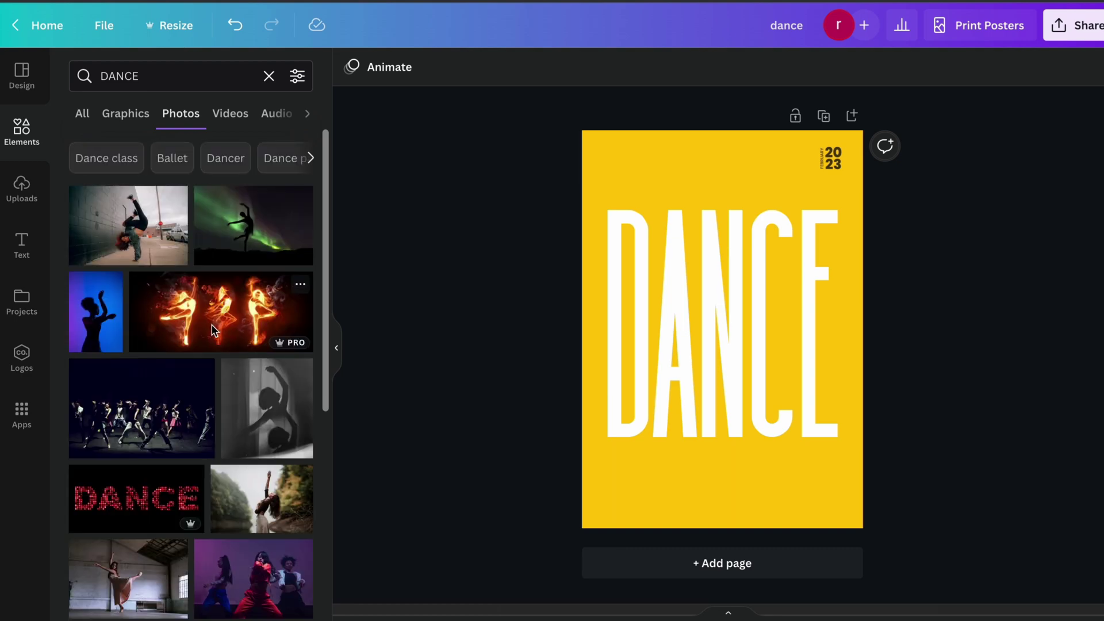
pyautogui.scroll(-15, 212, 329)
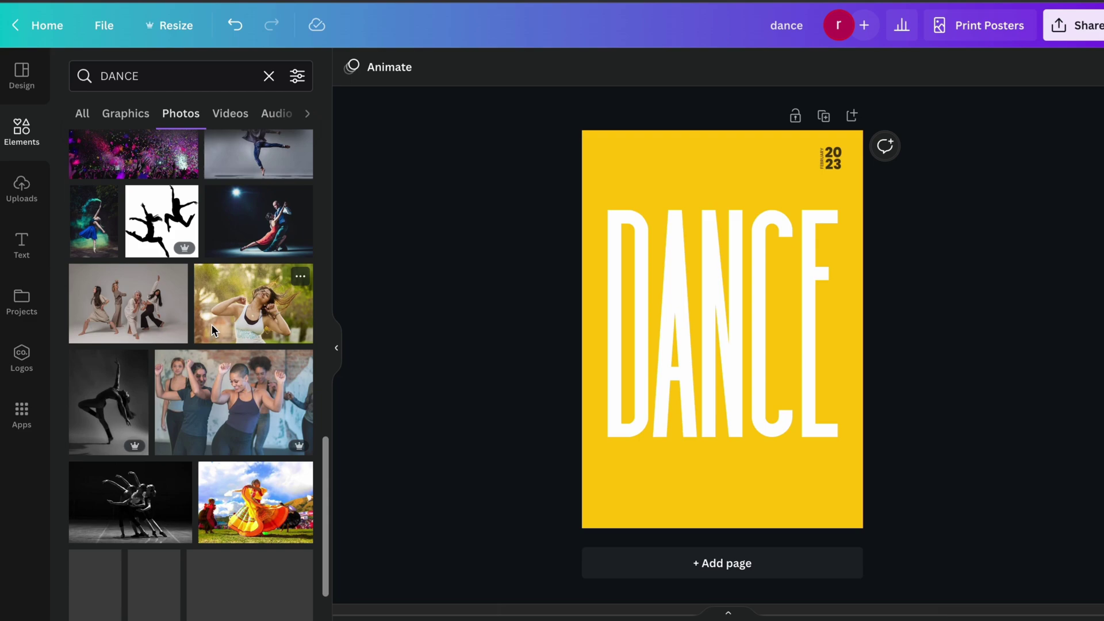
pyautogui.scroll(-20, 211, 323)
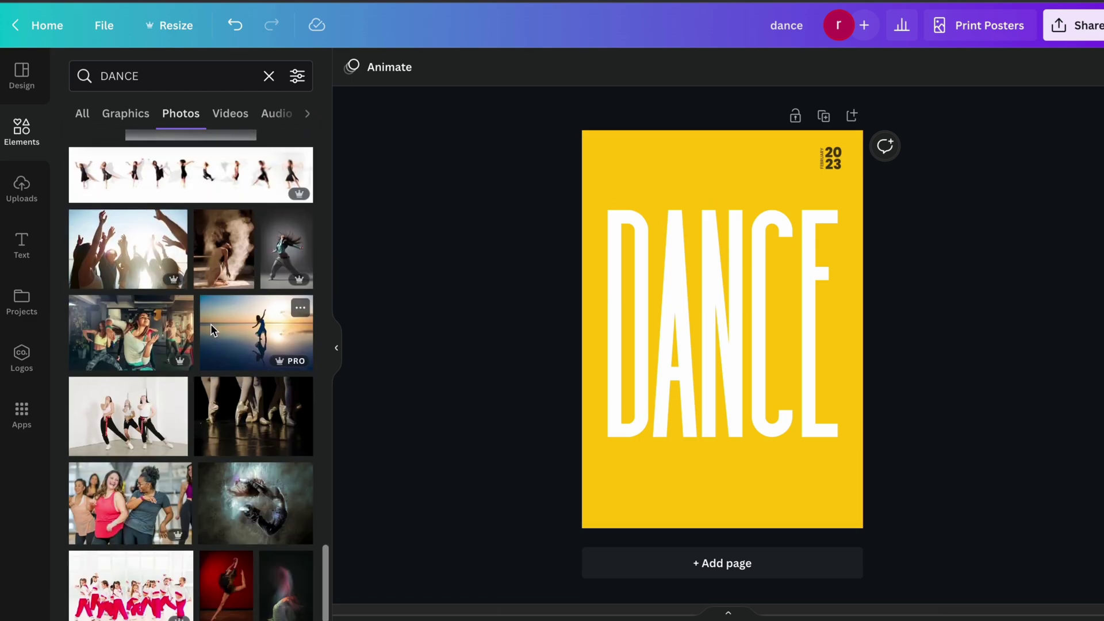
pyautogui.scroll(-20, 210, 326)
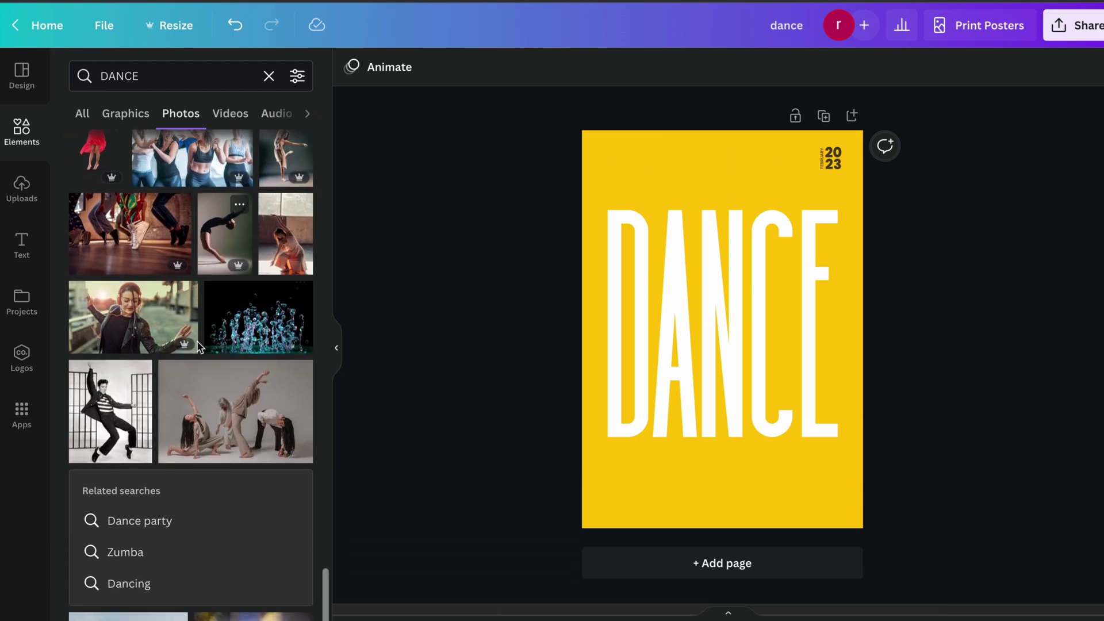
# Add the black-and-white dancing man photo and remove its background with BG Remover.
pyautogui.click(111, 436)
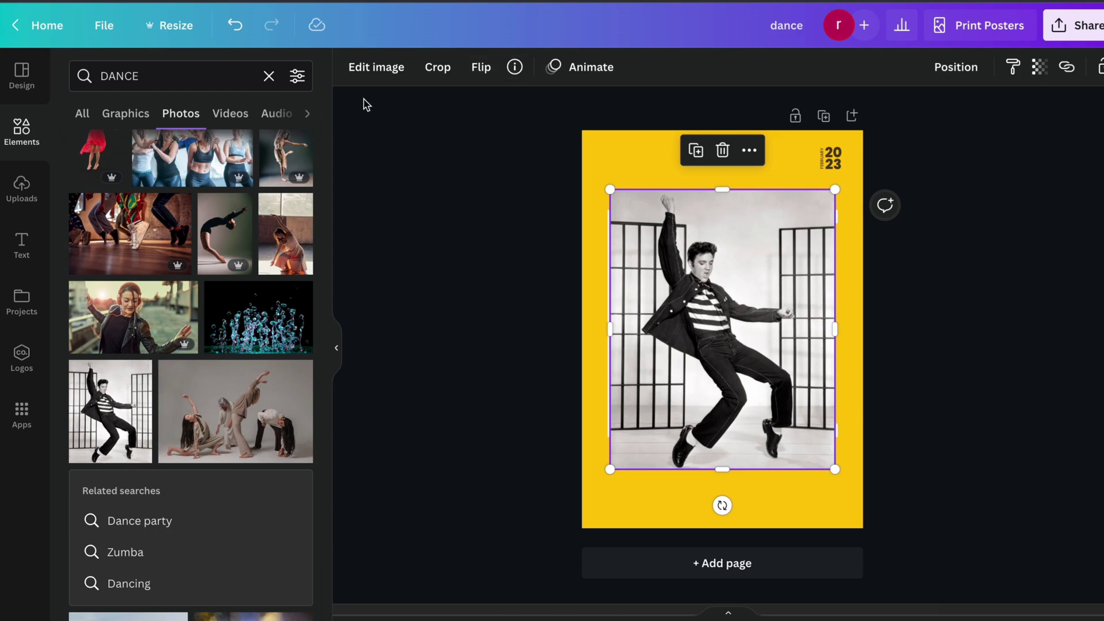
pyautogui.click(370, 66)
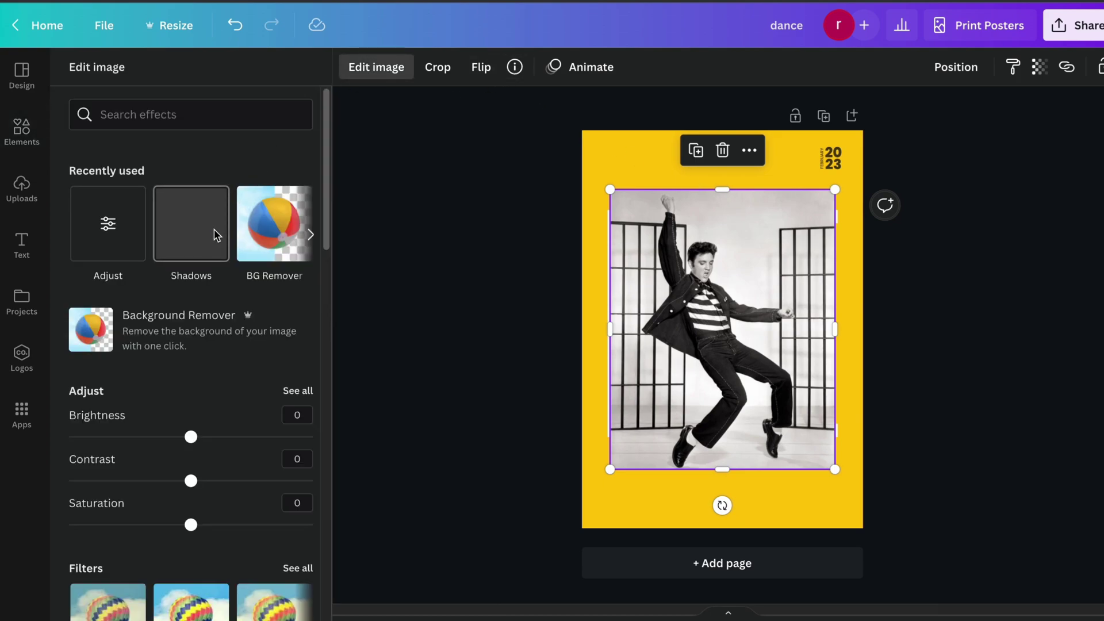
pyautogui.click(261, 229)
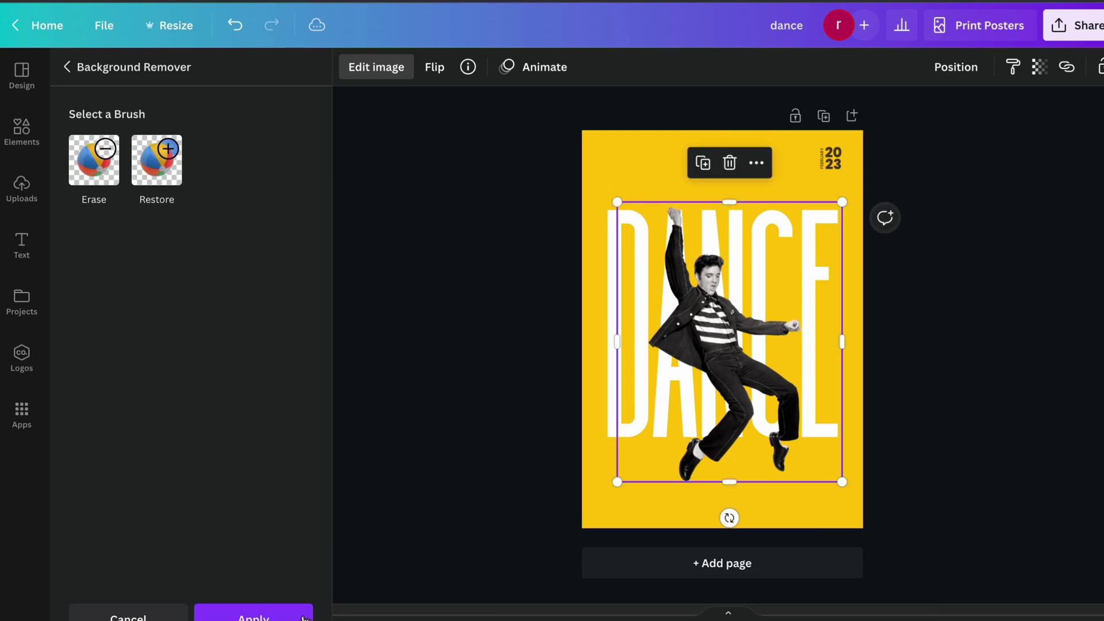
pyautogui.click(253, 614)
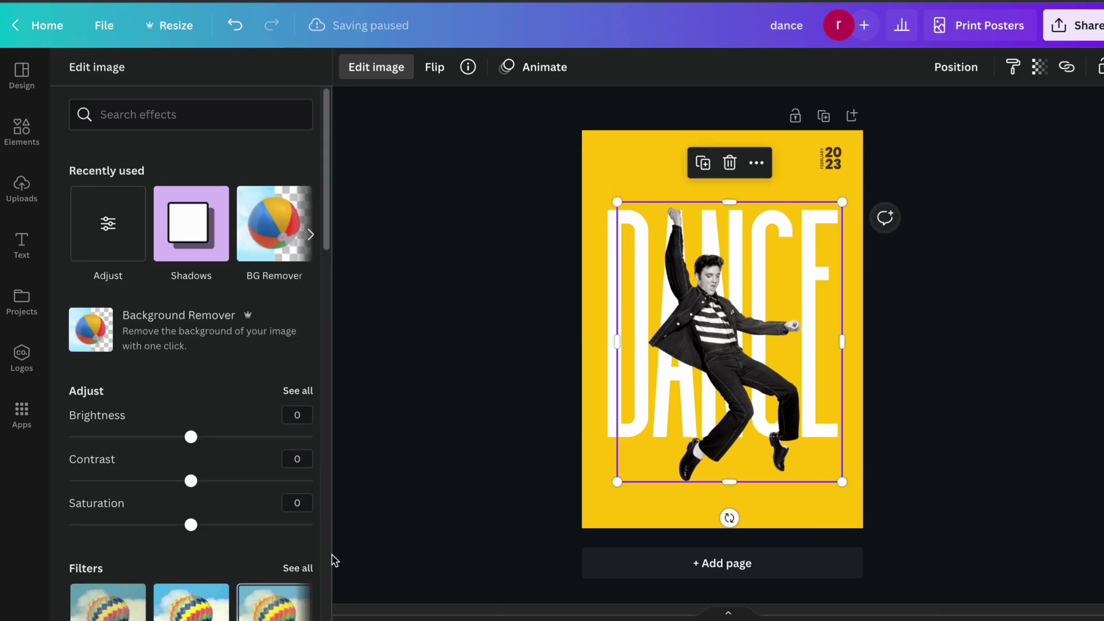
# Search Elements graphics for 'shadow' and add a soft shadow to the poster.
pyautogui.click(41, 129)
pyautogui.click(187, 76)
pyautogui.write('shadow')
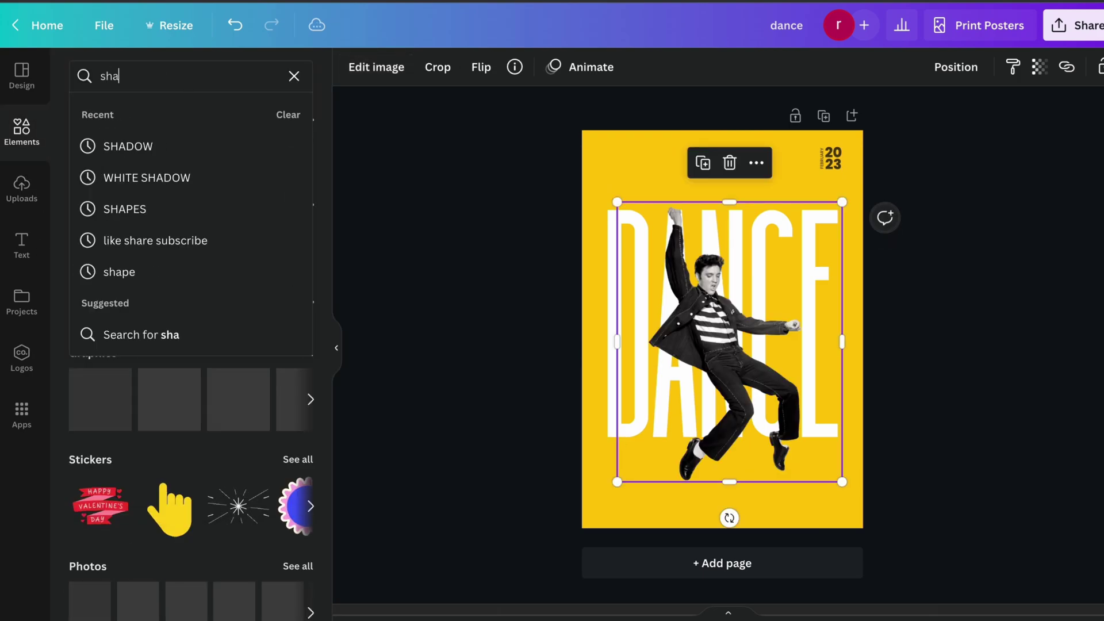
pyautogui.press('Return')
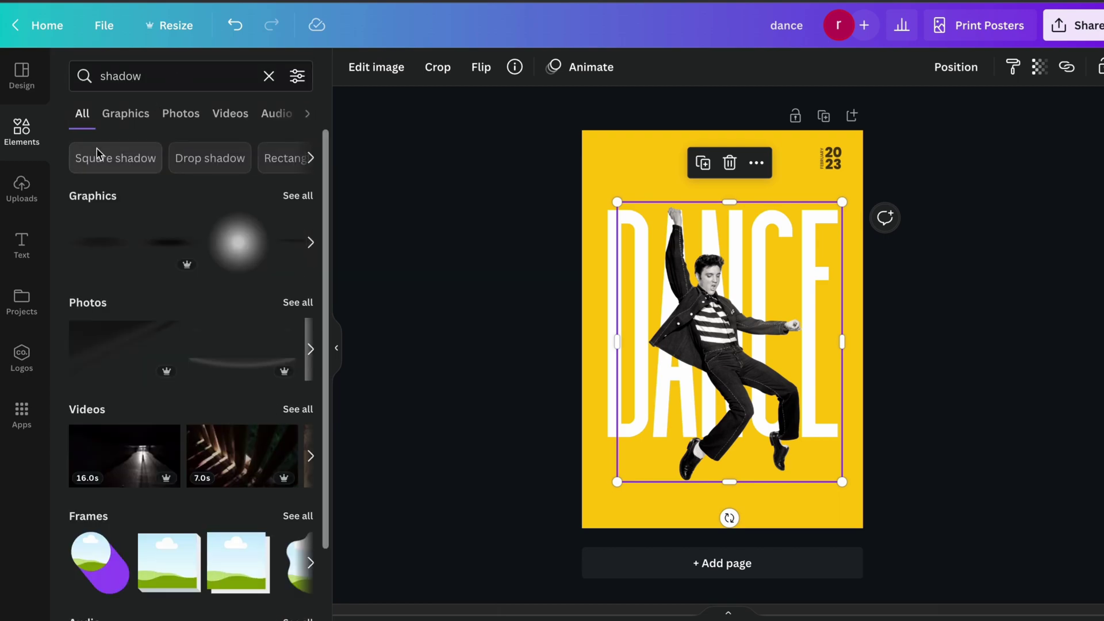
pyautogui.click(128, 118)
pyautogui.scroll(-3, 192, 420)
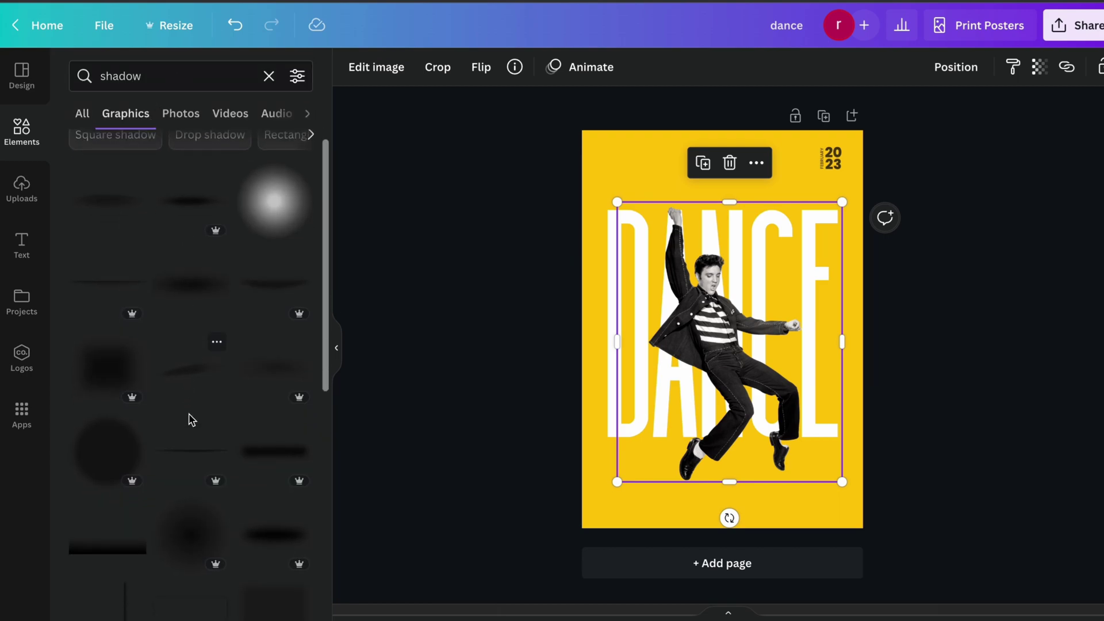
pyautogui.click(180, 300)
pyautogui.scroll(3, 167, 402)
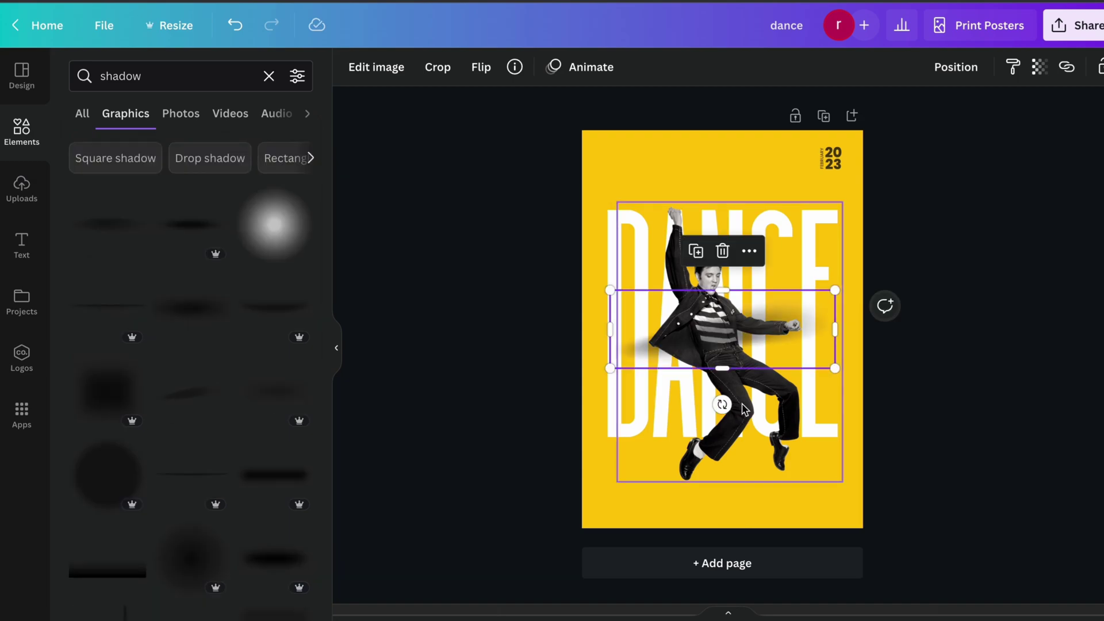
# Move, rotate and resize the shadow beneath the dancer's feet at bottom-left.
pyautogui.moveTo(635, 356); pyautogui.dragTo(609, 492)
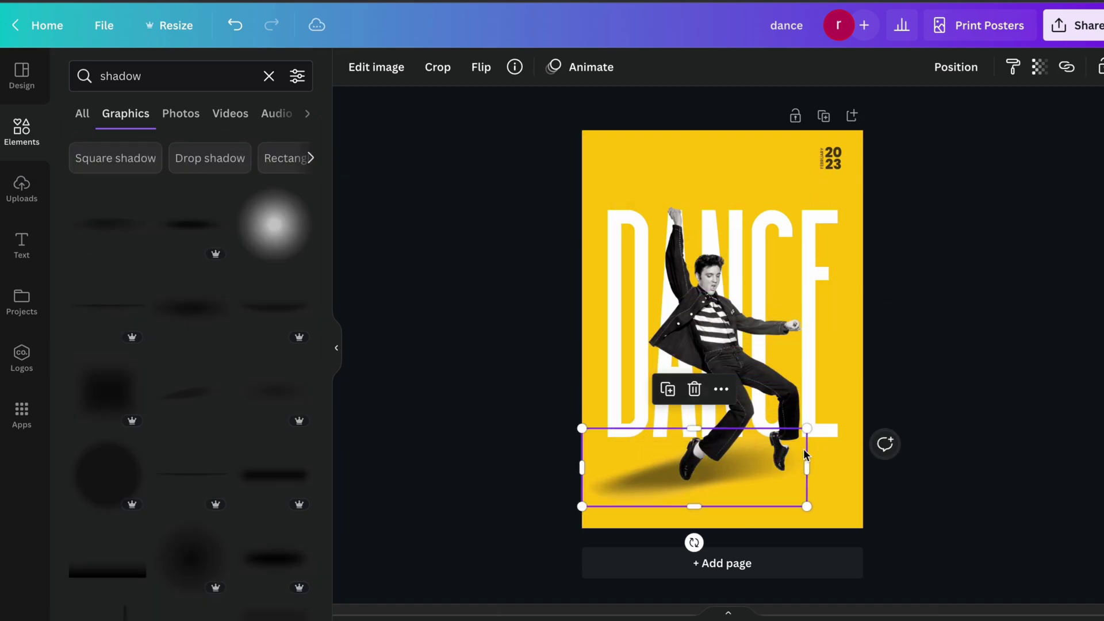
pyautogui.moveTo(694, 542); pyautogui.dragTo(684, 327)
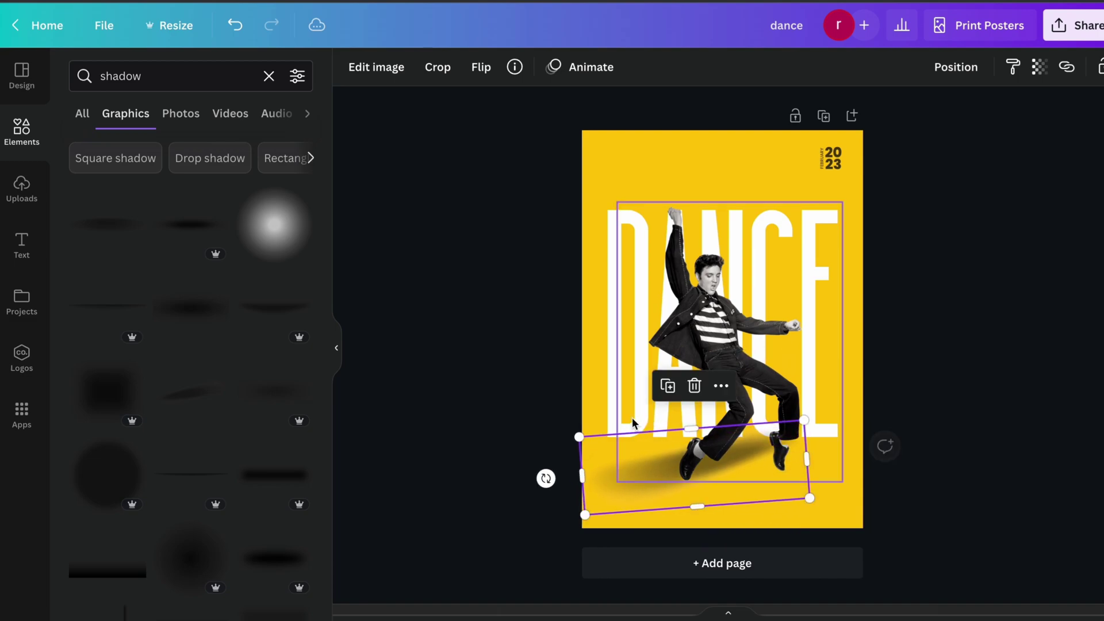
pyautogui.moveTo(584, 516); pyautogui.dragTo(656, 475)
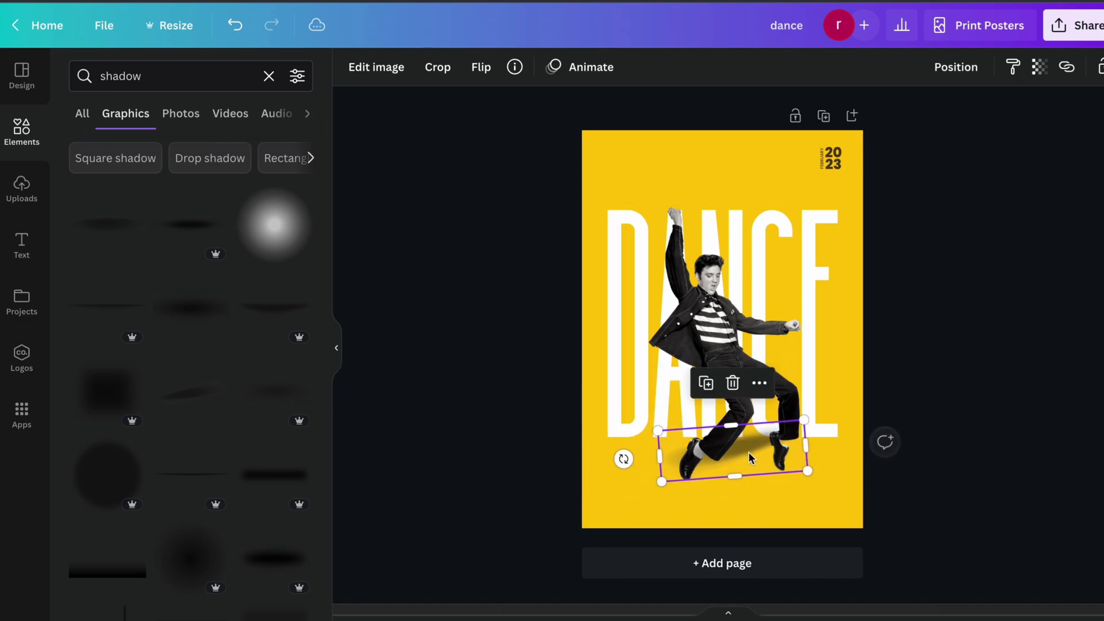
pyautogui.moveTo(747, 451); pyautogui.dragTo(643, 495)
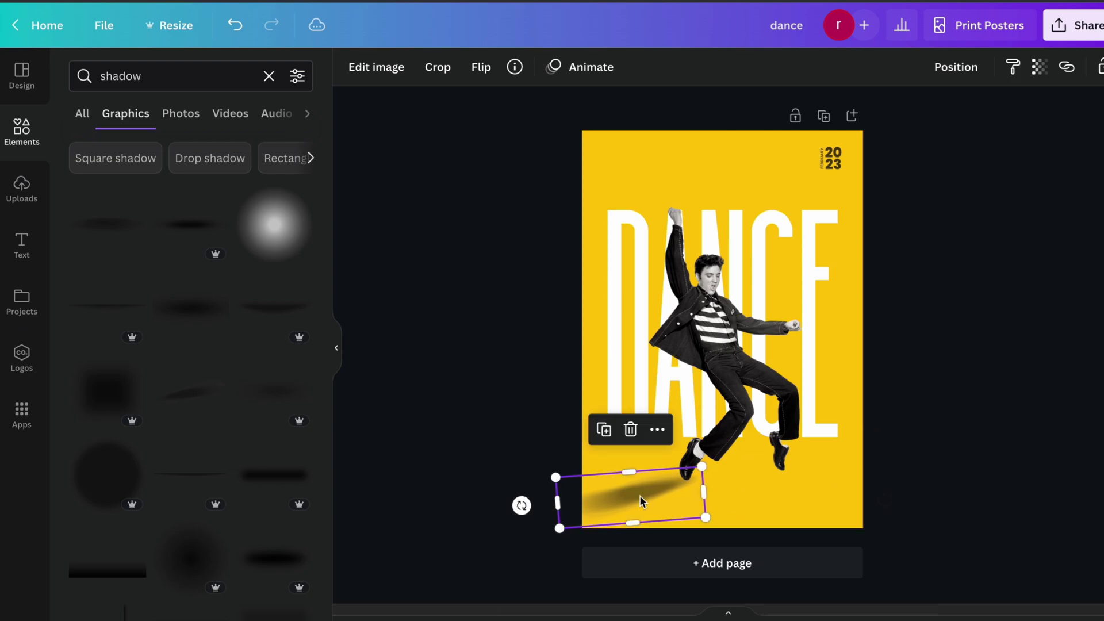
pyautogui.moveTo(558, 534); pyautogui.dragTo(575, 521)
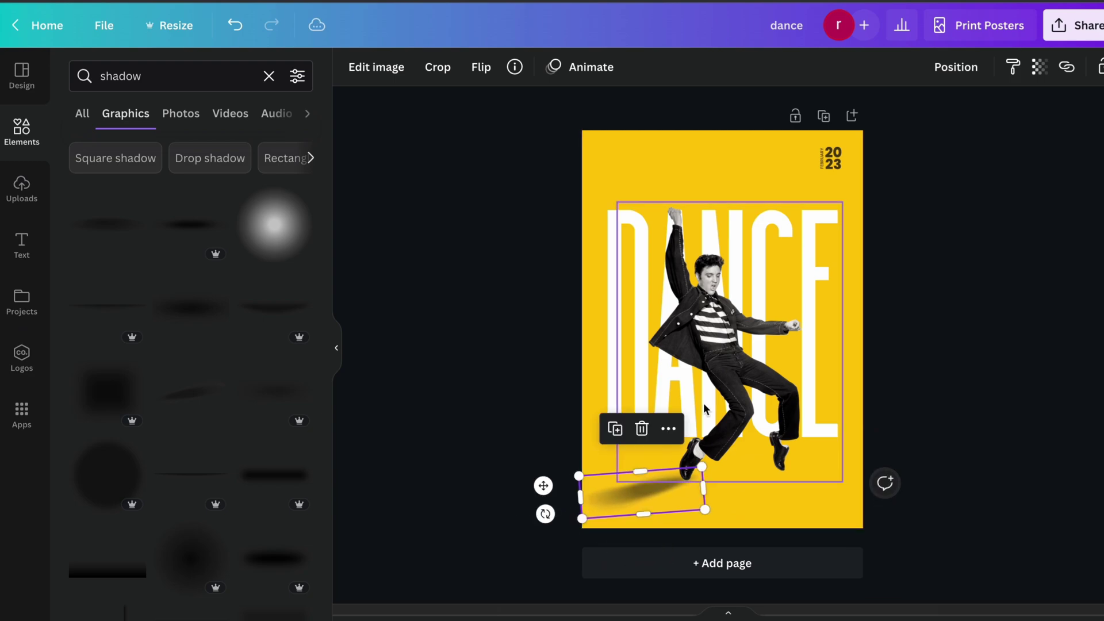
# Shrink the dancer and centre him within the DANCE lettering.
pyautogui.click(689, 348)
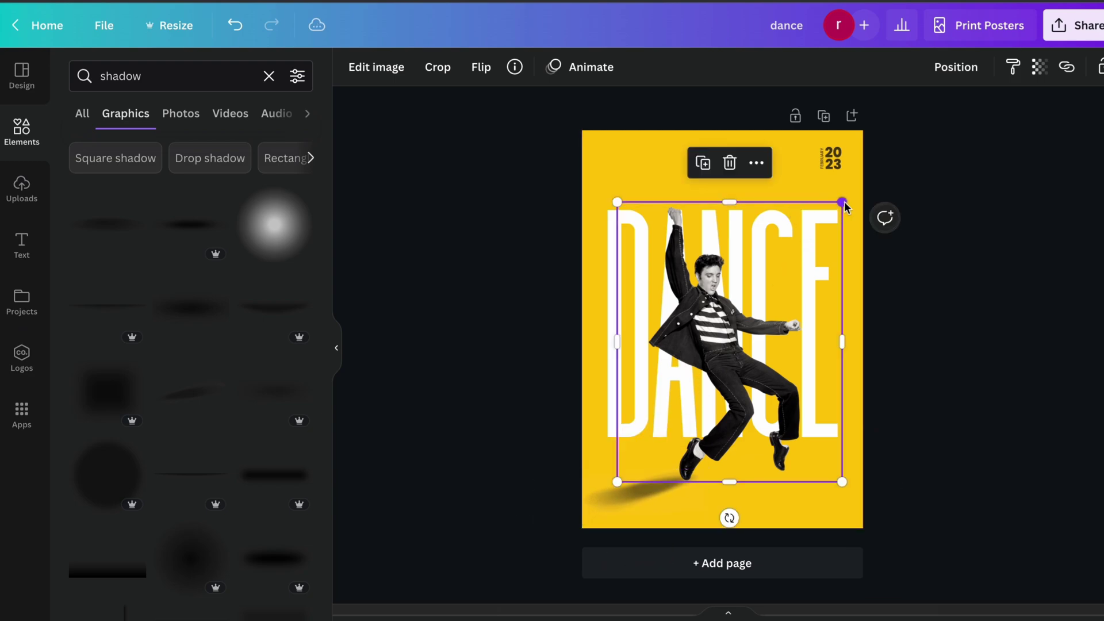
pyautogui.moveTo(844, 203); pyautogui.dragTo(796, 262)
pyautogui.moveTo(715, 400); pyautogui.dragTo(731, 384)
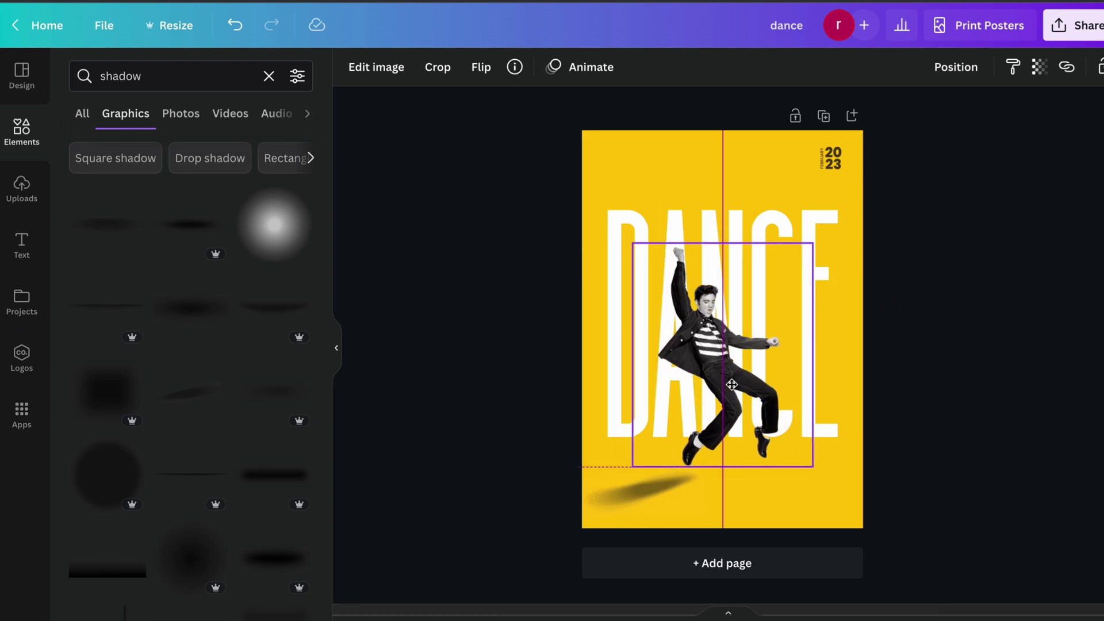
pyautogui.moveTo(732, 384); pyautogui.dragTo(732, 384)
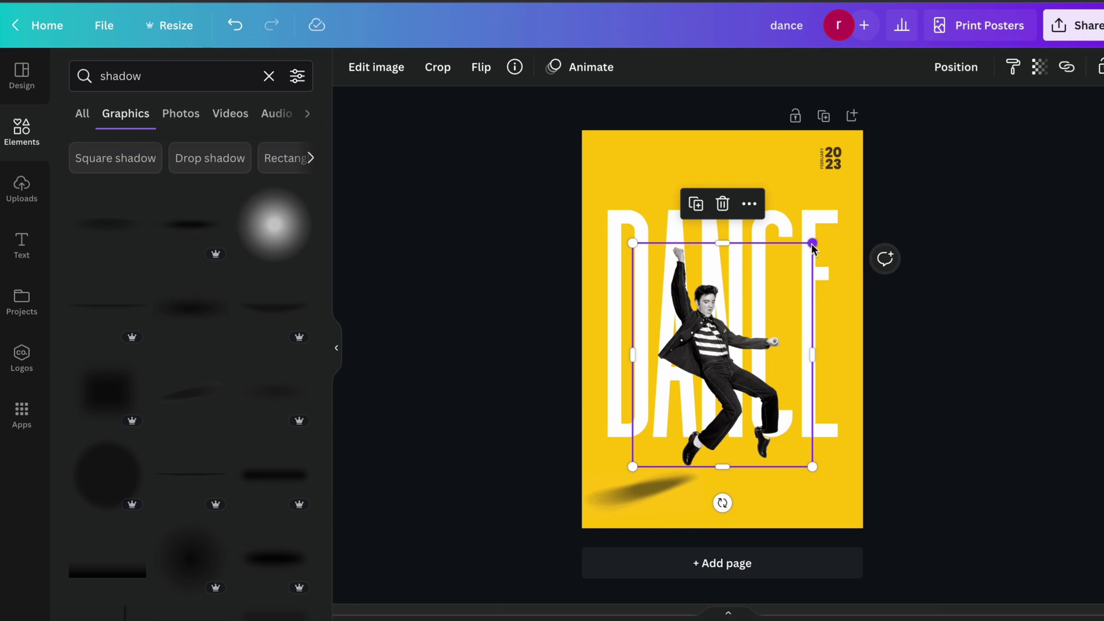
pyautogui.moveTo(813, 243); pyautogui.dragTo(803, 256)
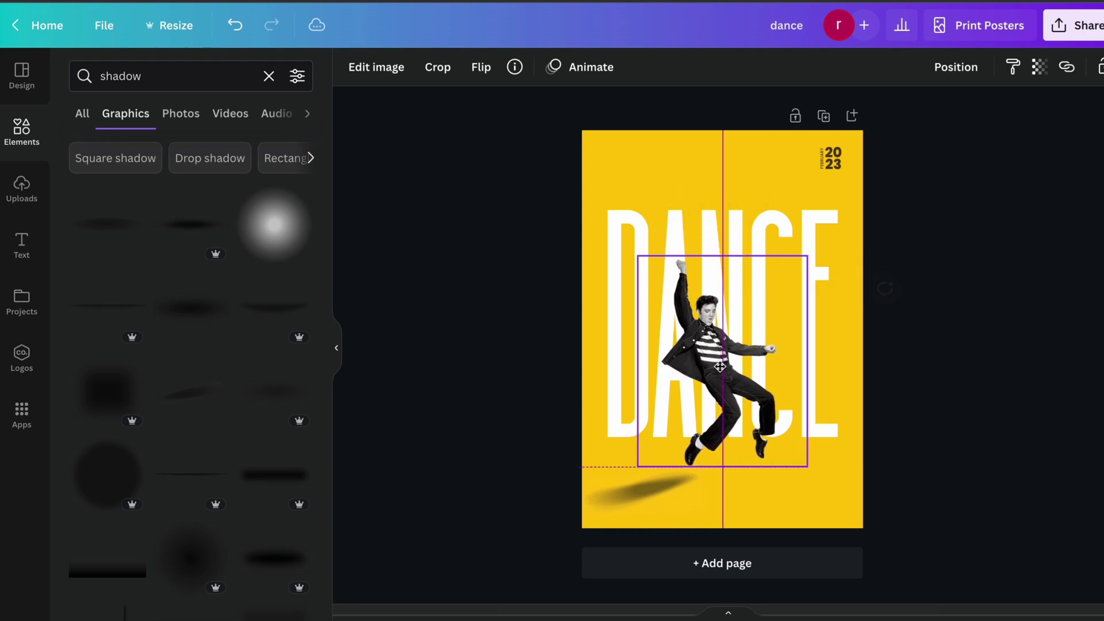
pyautogui.moveTo(720, 367); pyautogui.dragTo(725, 370)
# Lower the shadow's transparency to 35 and resize it under the dancer's feet.
pyautogui.click(675, 508)
pyautogui.moveTo(640, 489); pyautogui.dragTo(636, 480)
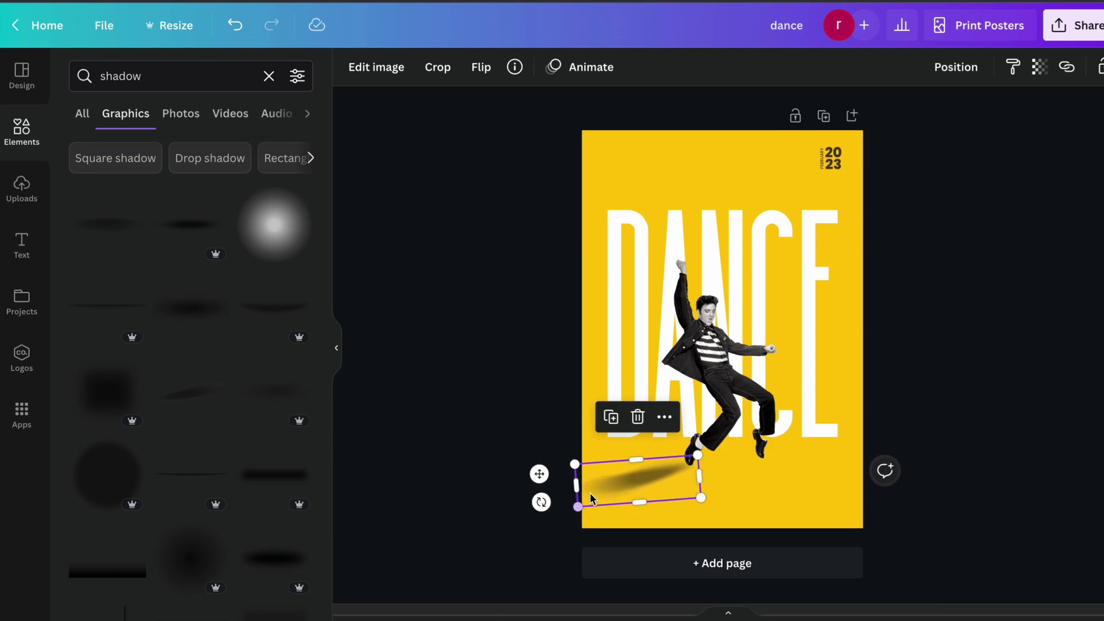
pyautogui.click(1039, 67)
pyautogui.moveTo(1040, 130); pyautogui.dragTo(942, 131)
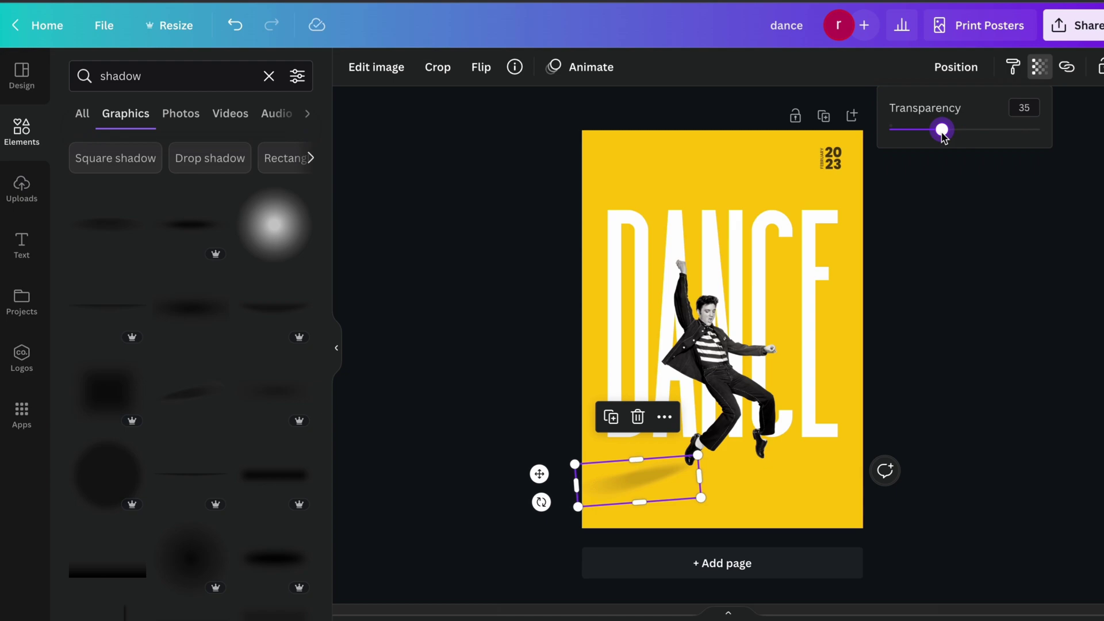
pyautogui.click(991, 330)
pyautogui.moveTo(649, 471); pyautogui.dragTo(714, 476)
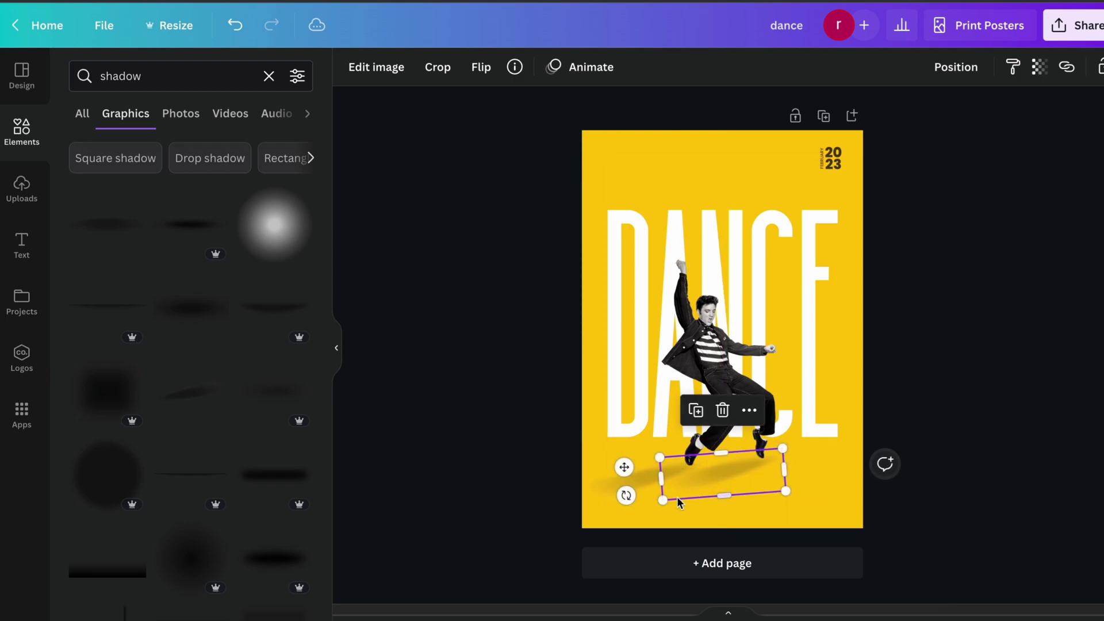
pyautogui.moveTo(664, 504); pyautogui.dragTo(738, 462)
pyautogui.click(995, 393)
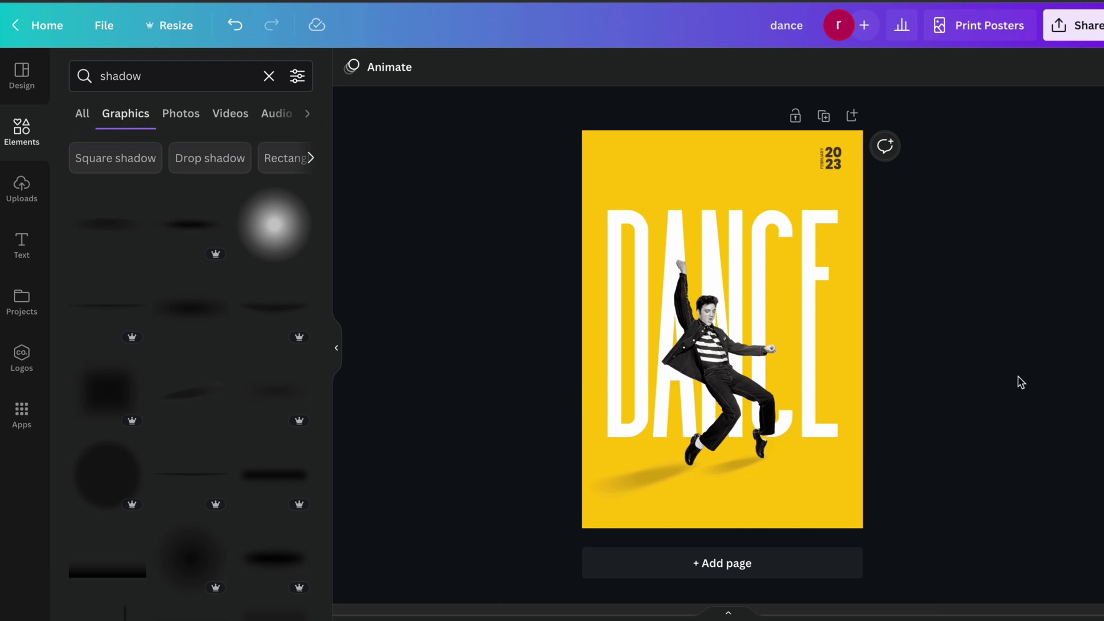
# Add a 'THE TEMPO' heading and move it to the lower left of DANCE.
pyautogui.click(21, 248)
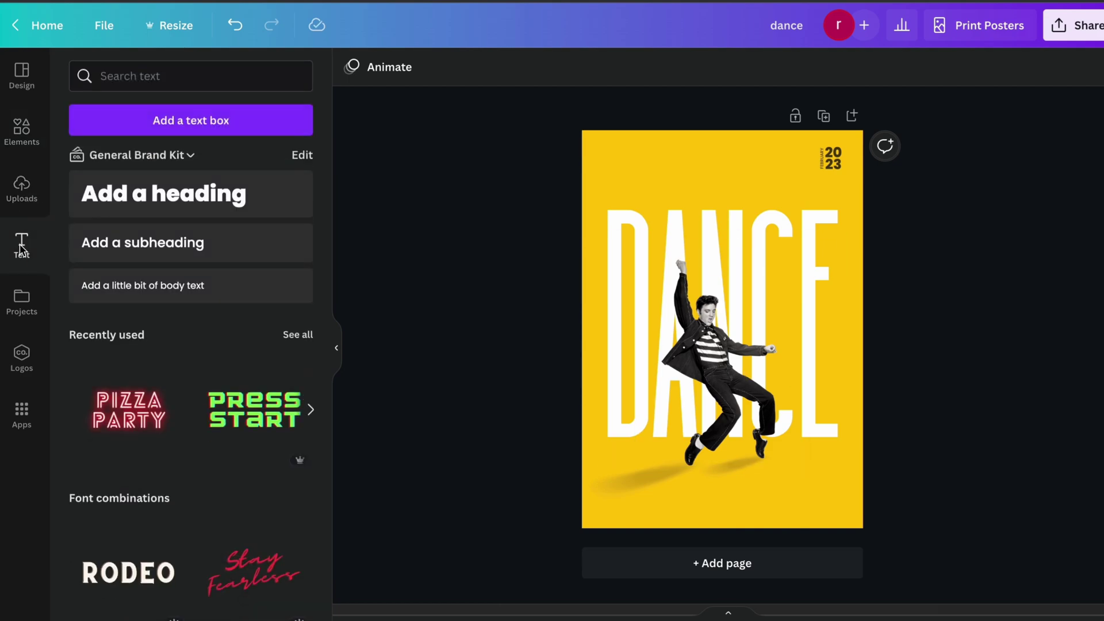
pyautogui.click(158, 195)
pyautogui.press('BackSpace')
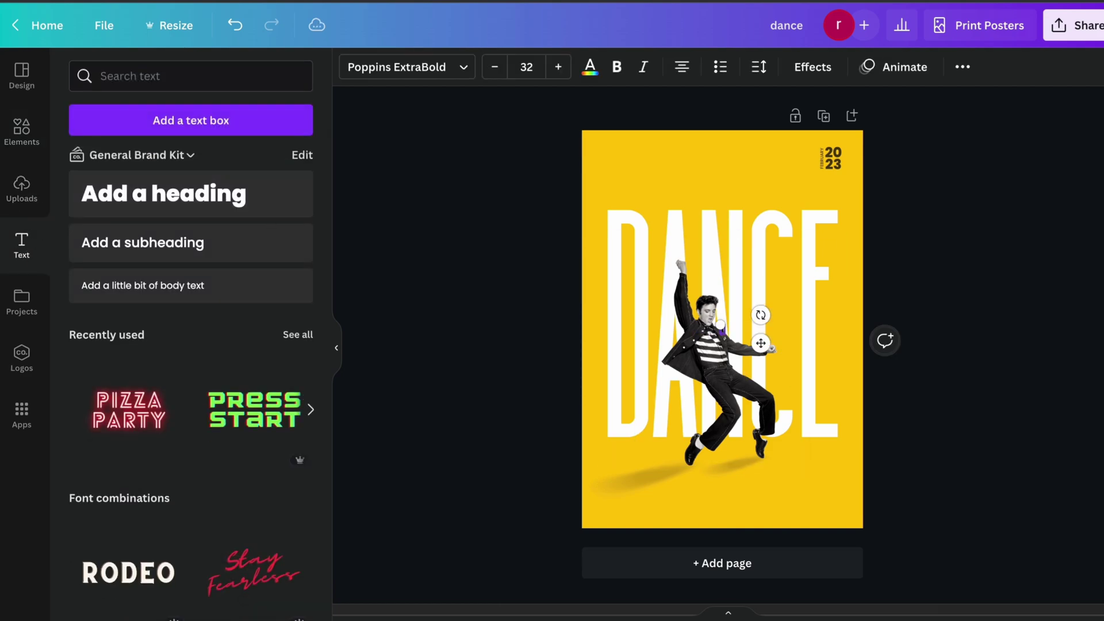
pyautogui.write('THE TEMP')
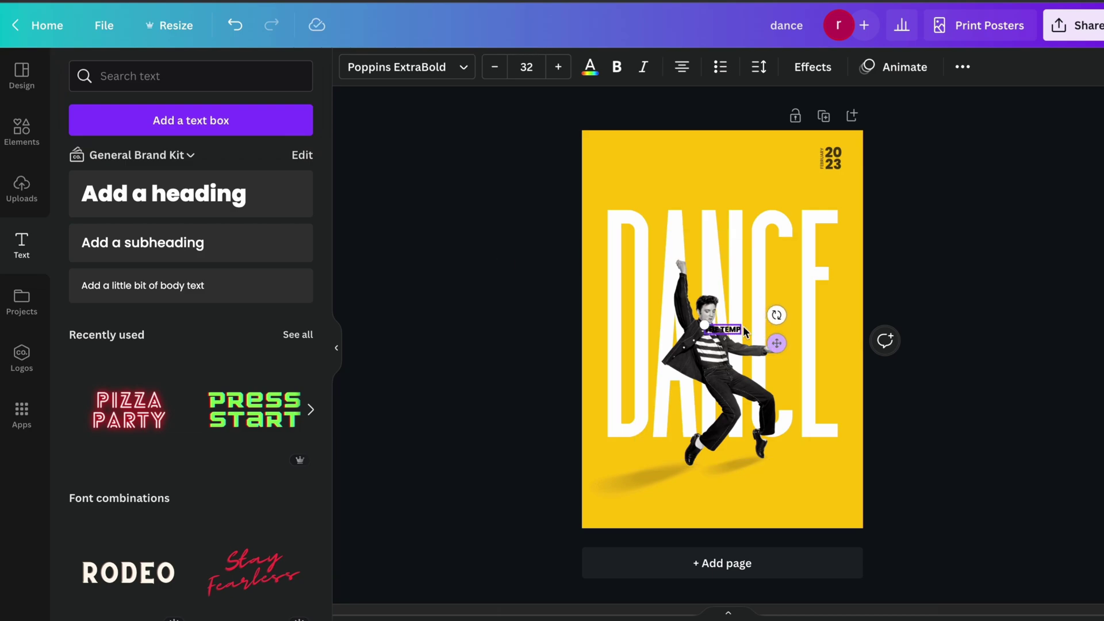
pyautogui.write('O')
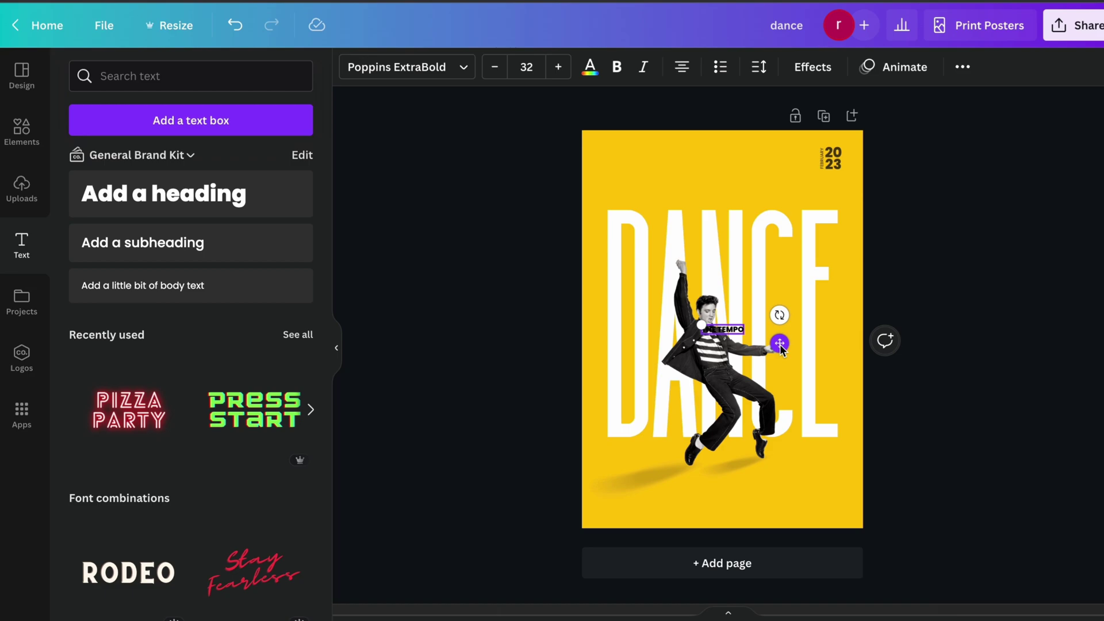
pyautogui.moveTo(780, 344); pyautogui.dragTo(688, 464)
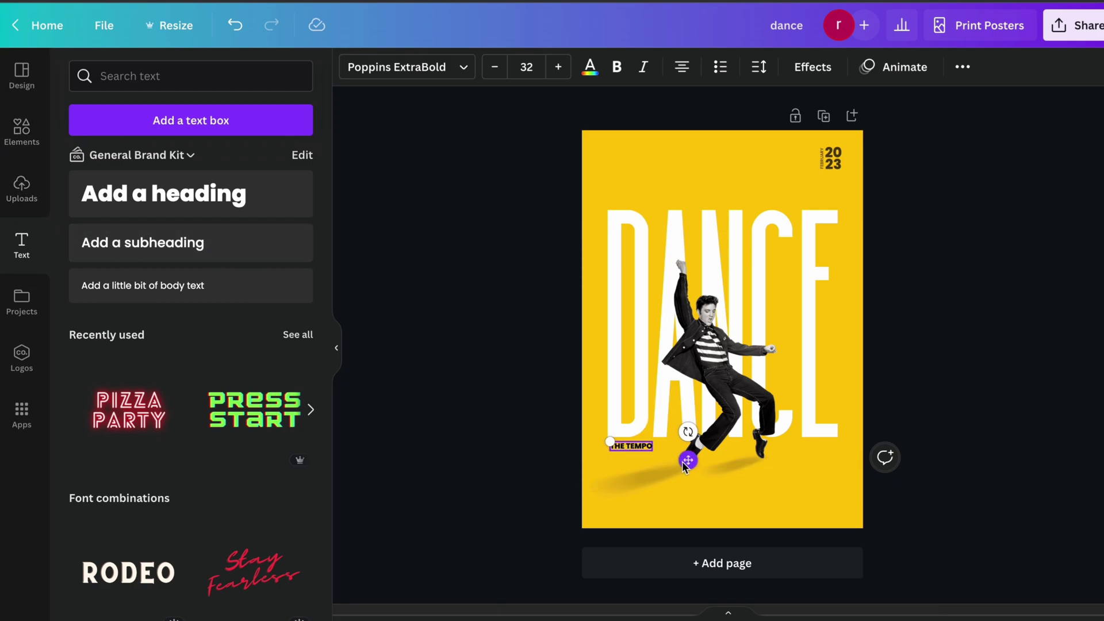
# Copy it to the right edge, change the text to MP3 and set size 56.
pyautogui.moveTo(689, 463); pyautogui.dragTo(872, 466)
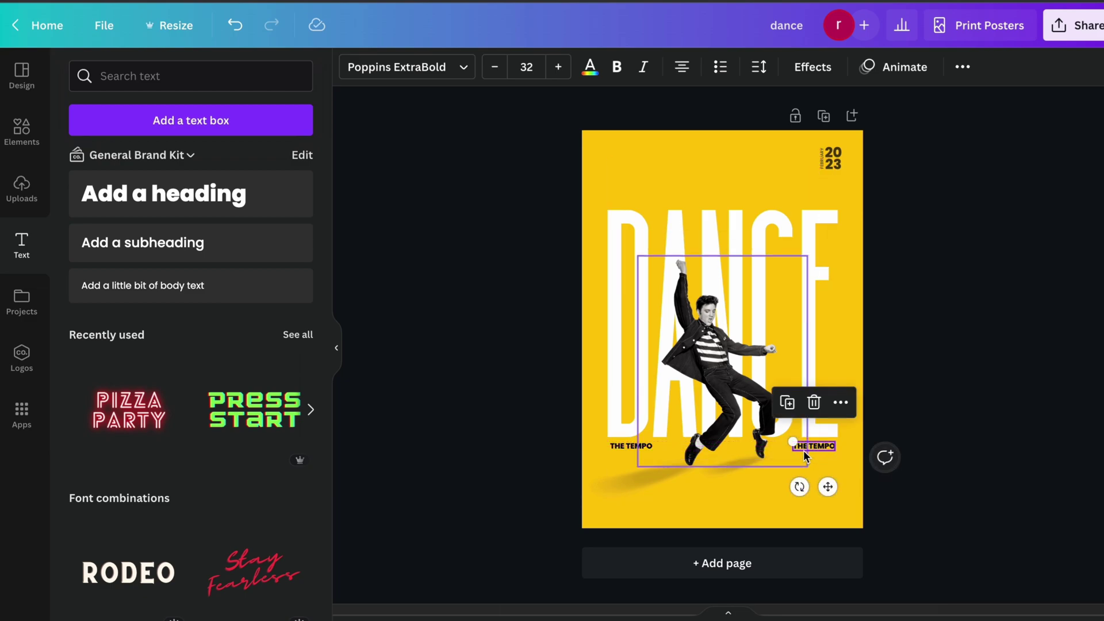
pyautogui.doubleClick(812, 445)
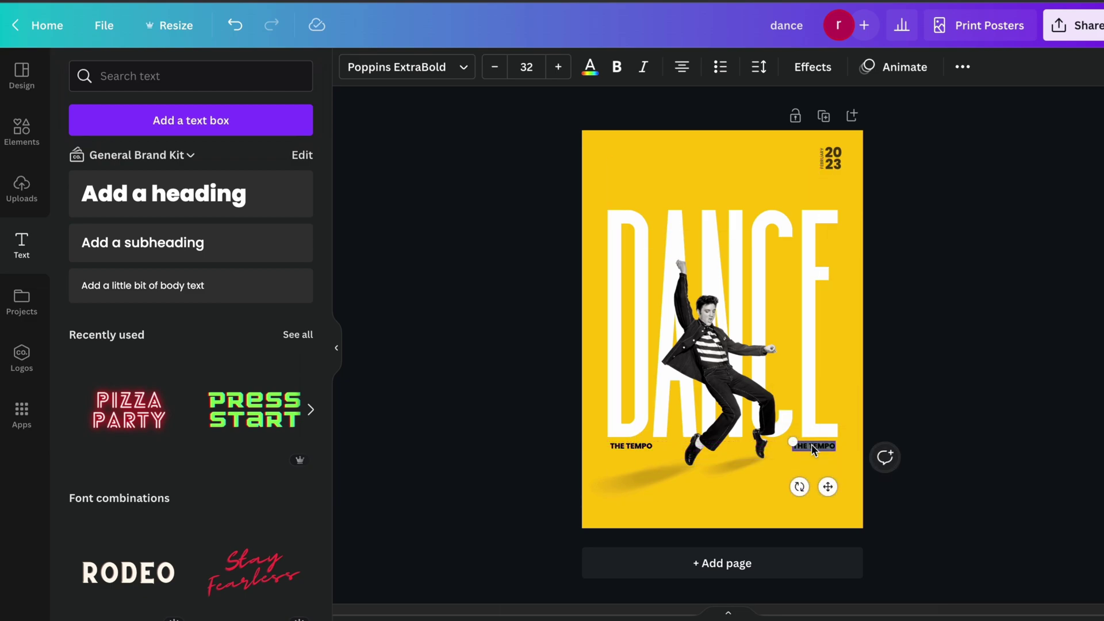
pyautogui.press('BackSpace')
pyautogui.write('MP3')
pyautogui.click(527, 67)
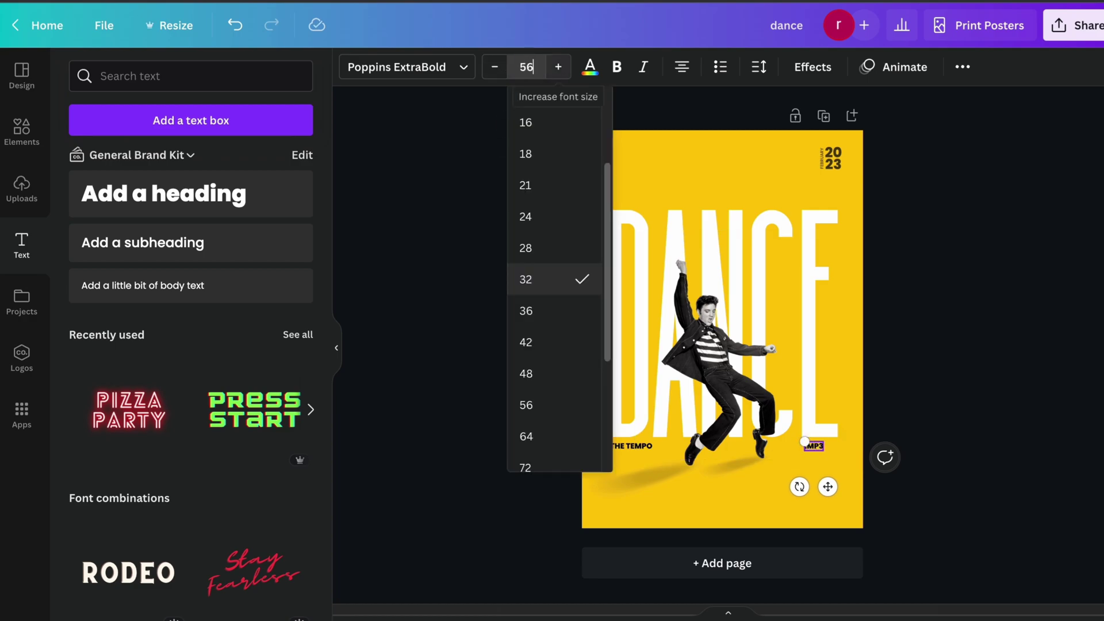
pyautogui.write('56')
pyautogui.press('Return')
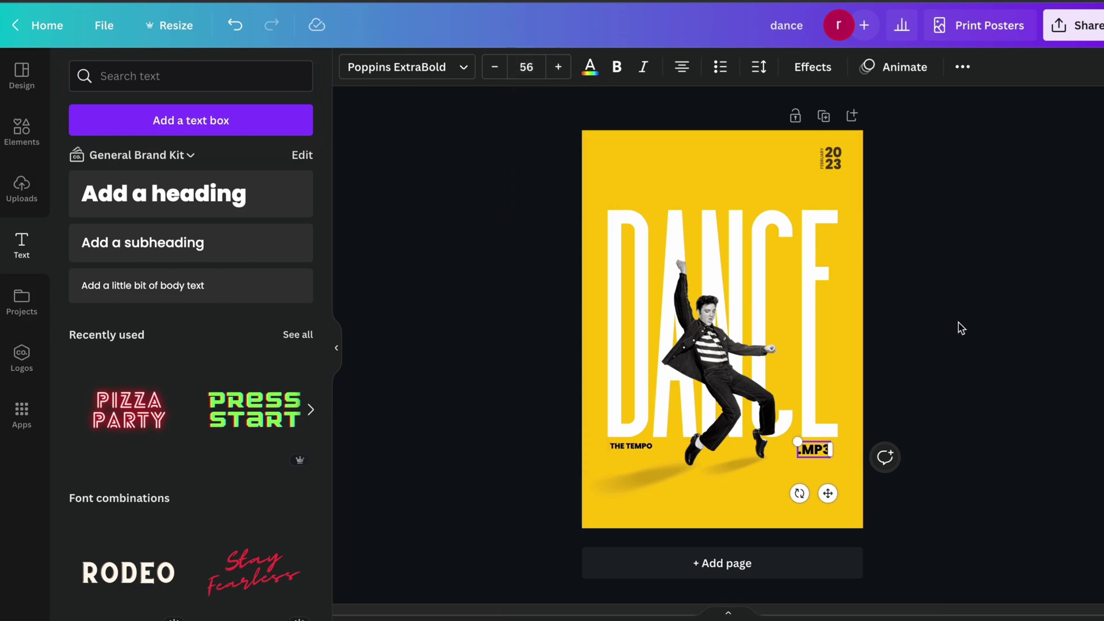
pyautogui.moveTo(813, 451); pyautogui.dragTo(822, 450)
pyautogui.click(964, 407)
# Apply the .MP3 text style to THE TEMPO and line the two captions up.
pyautogui.click(625, 446)
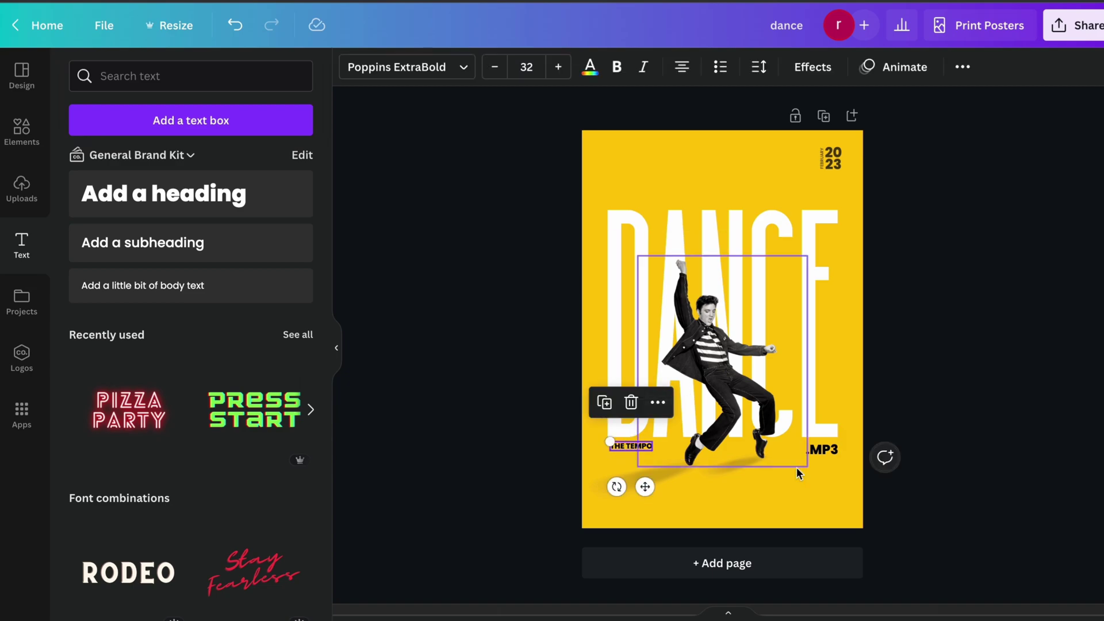
pyautogui.click(822, 457)
pyautogui.click(963, 67)
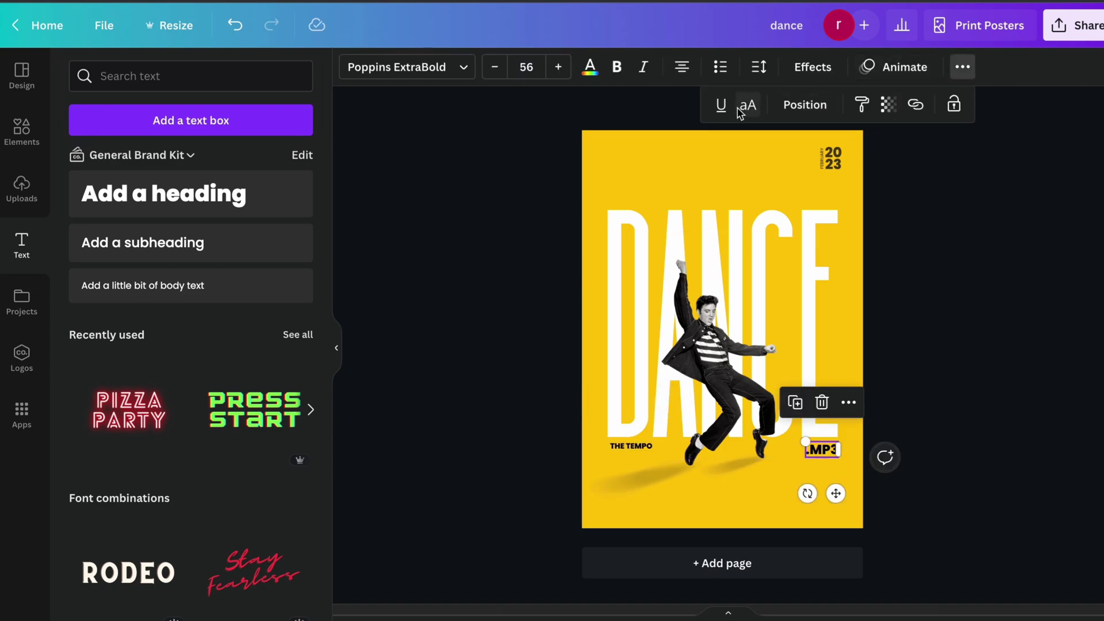
pyautogui.click(861, 105)
pyautogui.click(627, 449)
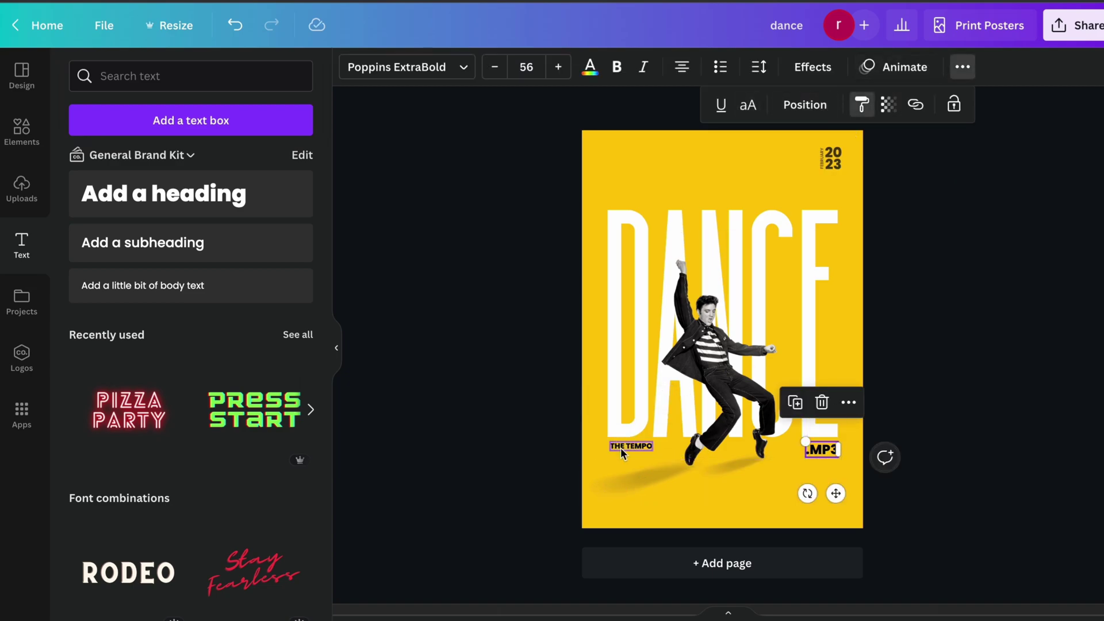
pyautogui.click(463, 443)
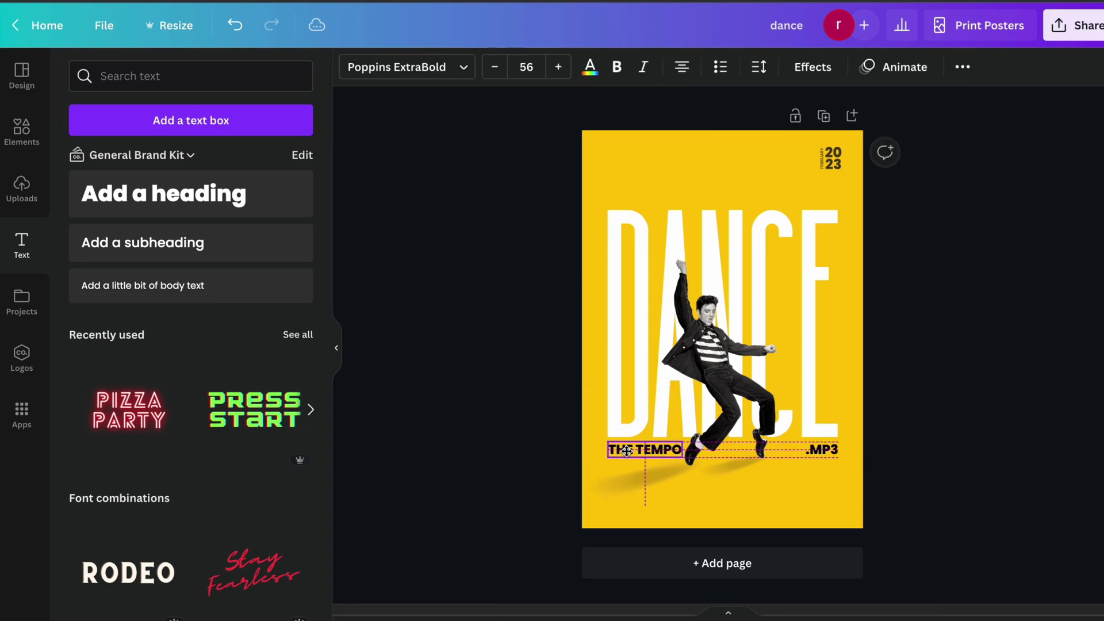
pyautogui.moveTo(613, 450); pyautogui.dragTo(626, 450)
pyautogui.click(514, 461)
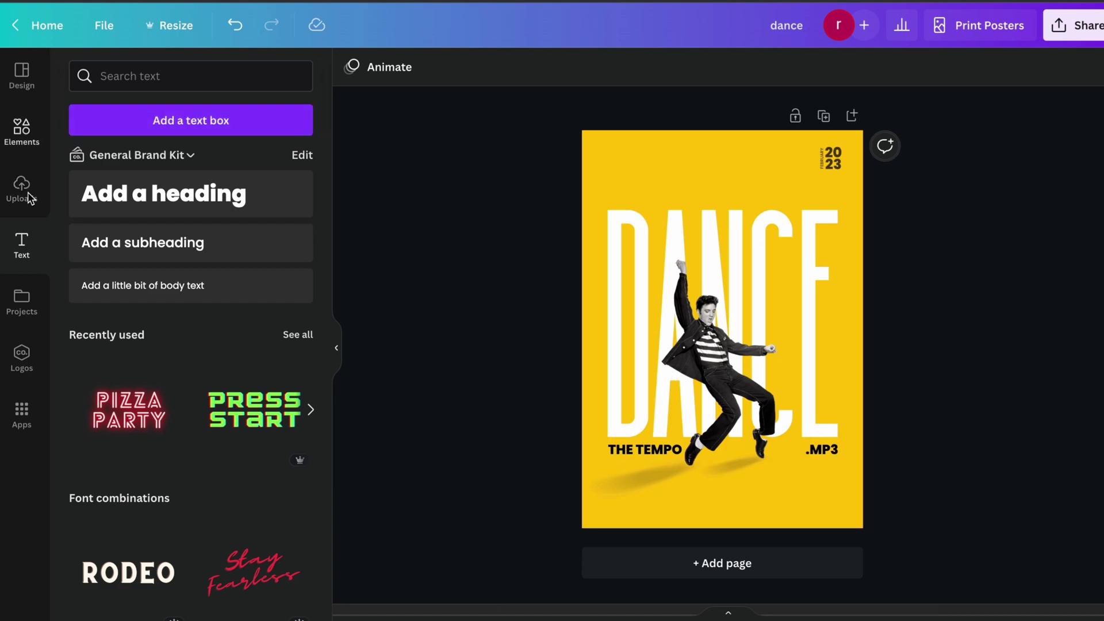
# Paste the tagline sentence as a text box above DANCE and raise it to size 21.
pyautogui.click(172, 242)
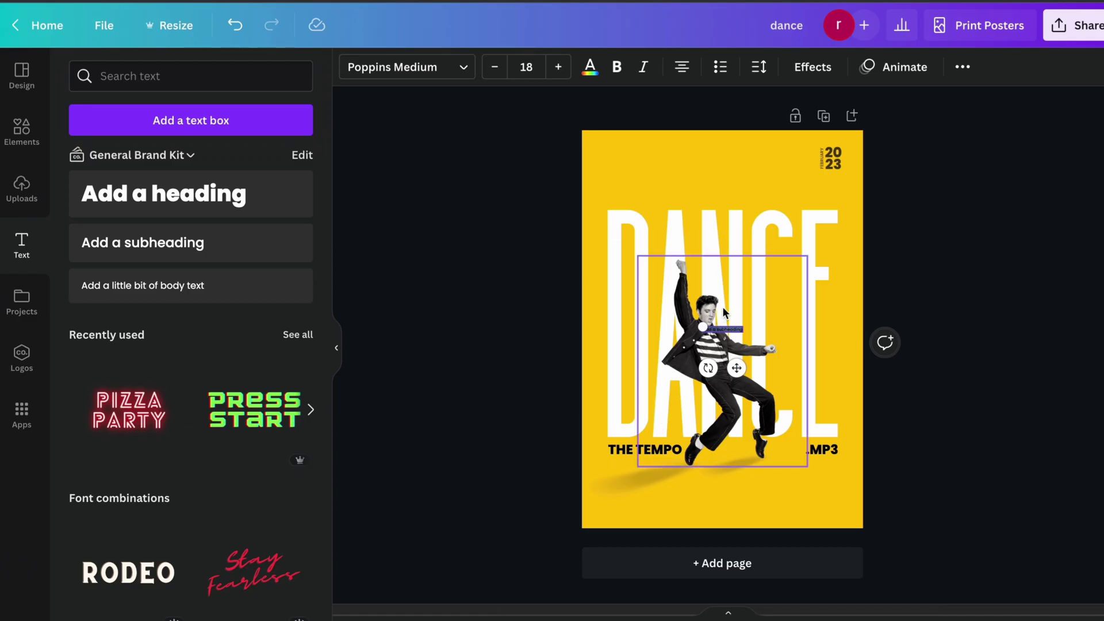
pyautogui.hotkey('ctrl', 'v')
pyautogui.moveTo(737, 368); pyautogui.dragTo(708, 239)
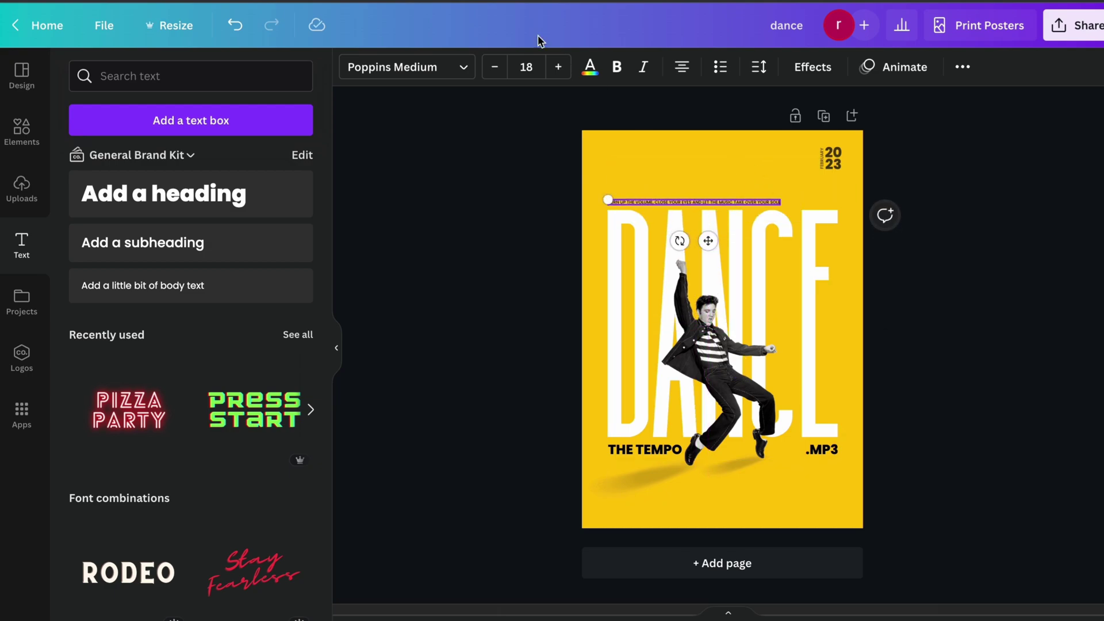
pyautogui.click(559, 67)
pyautogui.click(559, 67)
pyautogui.click(558, 68)
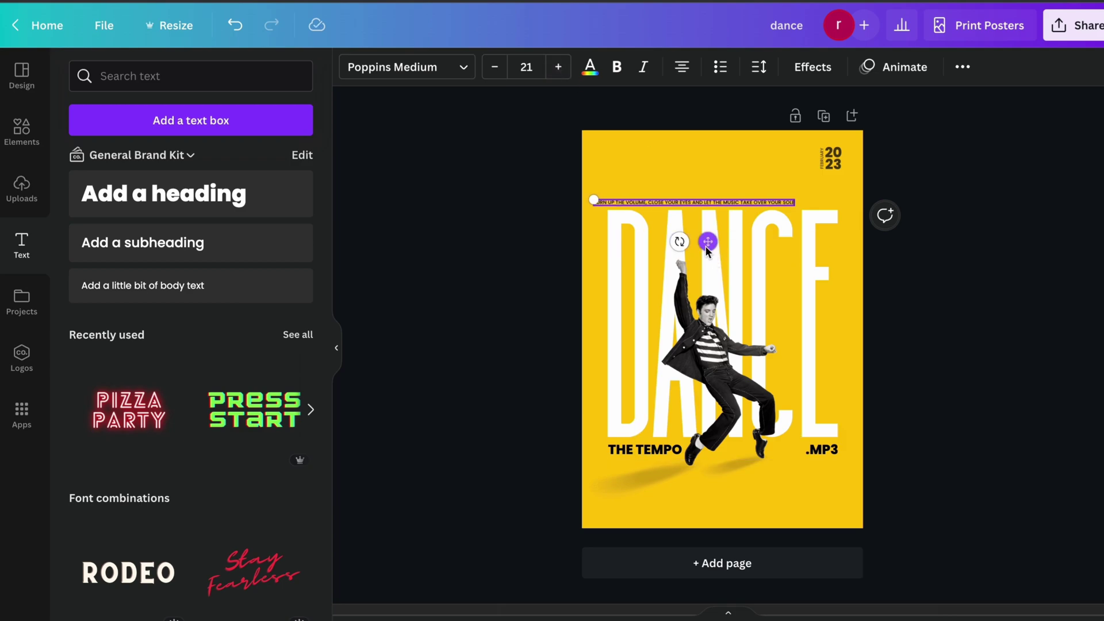
# Align the tagline with DANCE's left edge and widen its text box.
pyautogui.moveTo(706, 247); pyautogui.dragTo(722, 243)
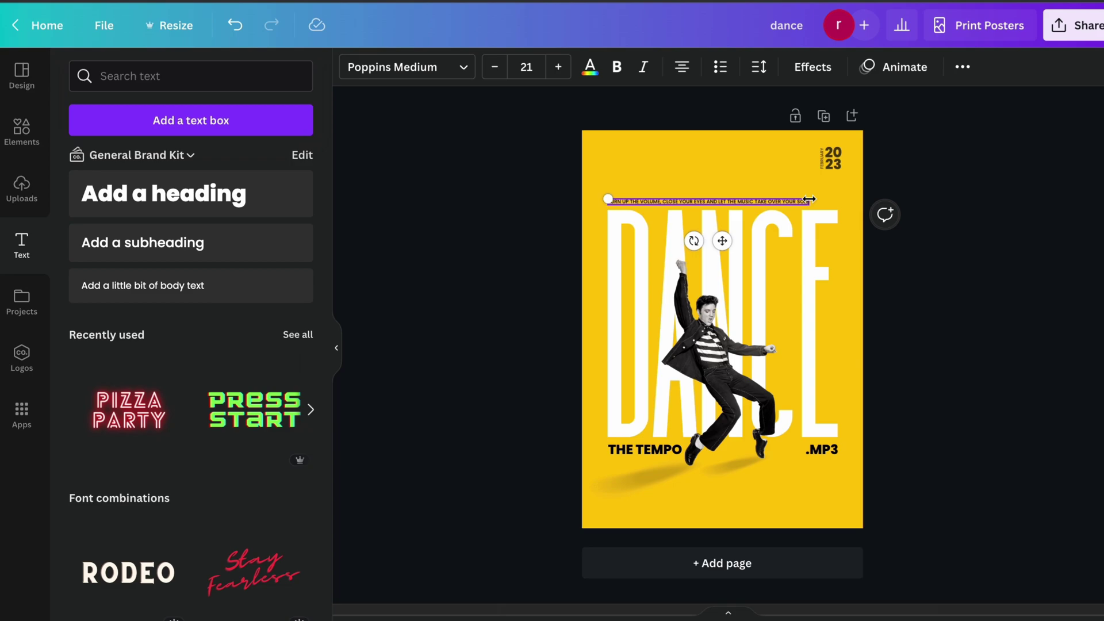
pyautogui.moveTo(809, 199); pyautogui.dragTo(834, 202)
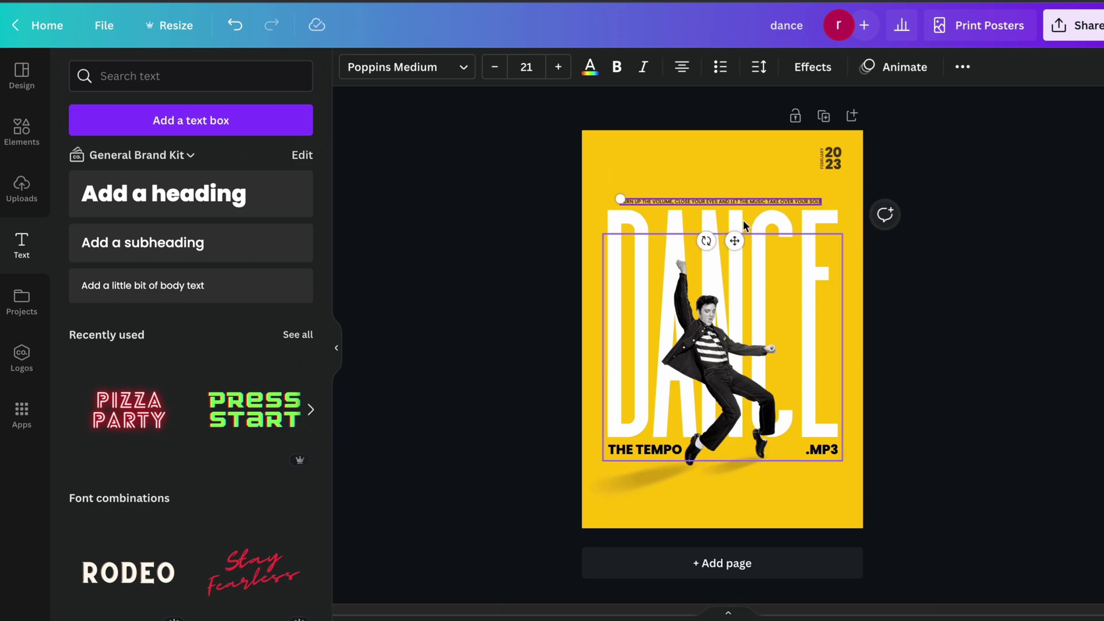
pyautogui.moveTo(735, 240); pyautogui.dragTo(745, 237)
pyautogui.scroll(5, 745, 235)
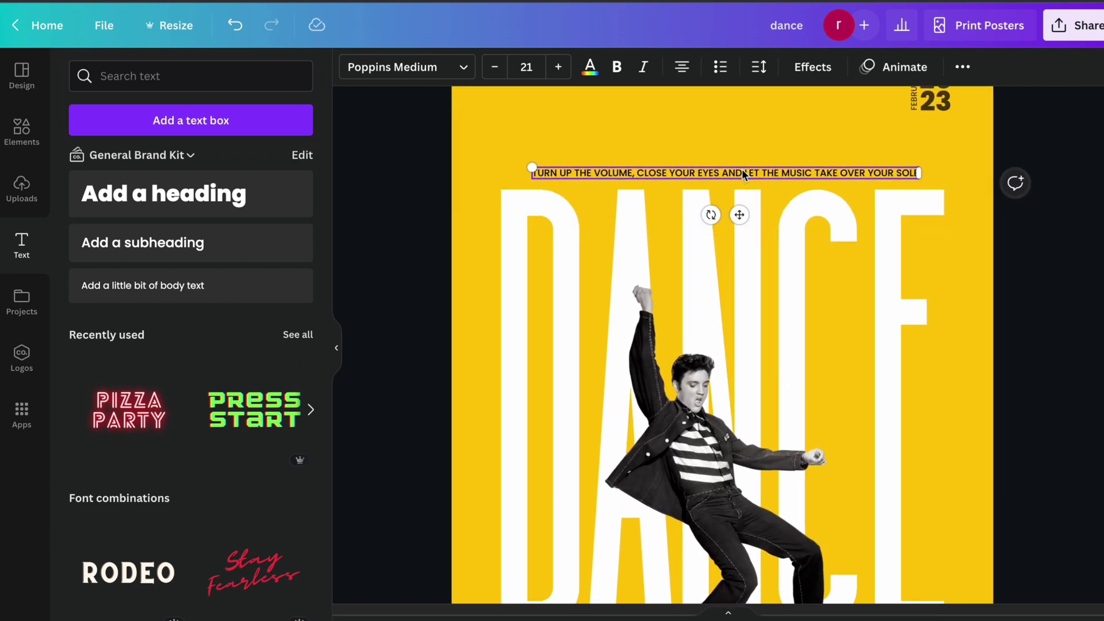
# Enlarge the tagline to font size 27.
pyautogui.click(742, 173)
pyautogui.hotkey('shift', 'End')
pyautogui.click(1003, 242)
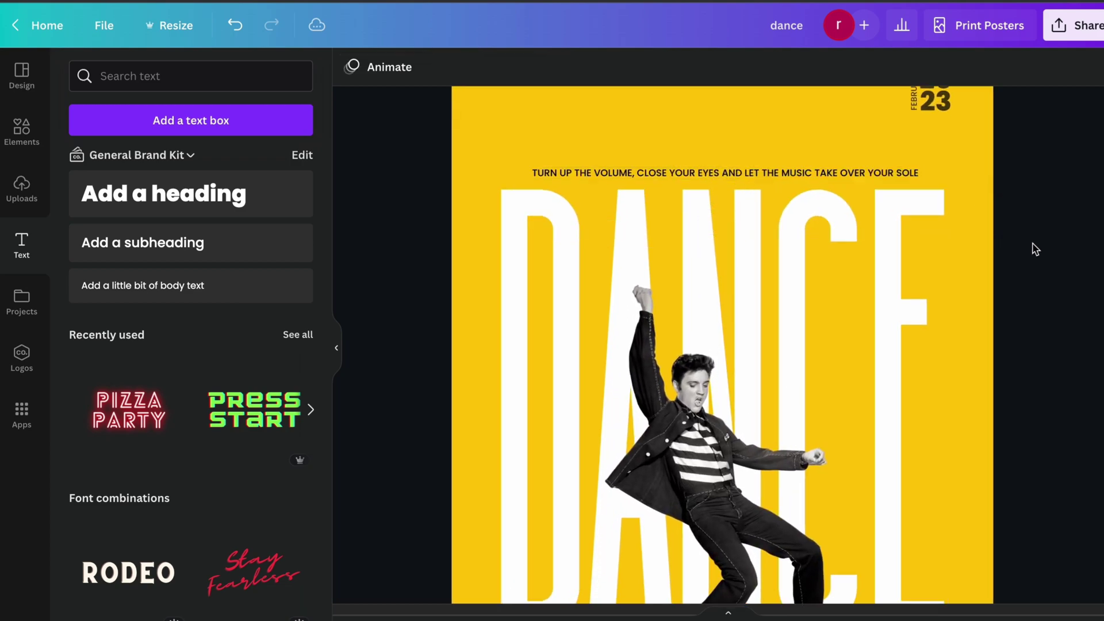
pyautogui.click(724, 177)
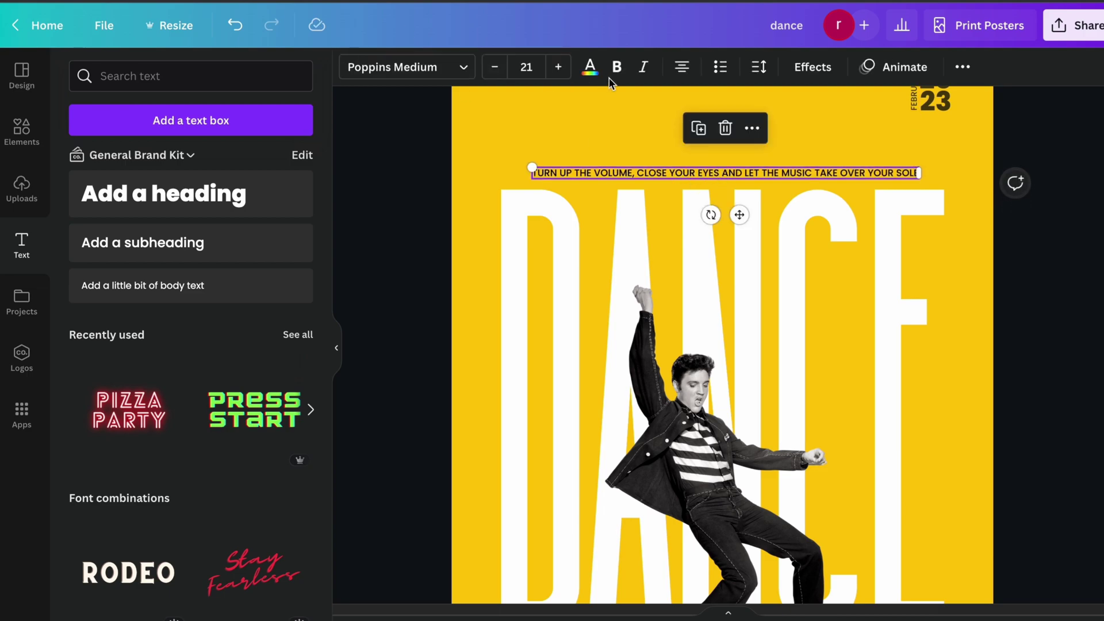
pyautogui.click(533, 68)
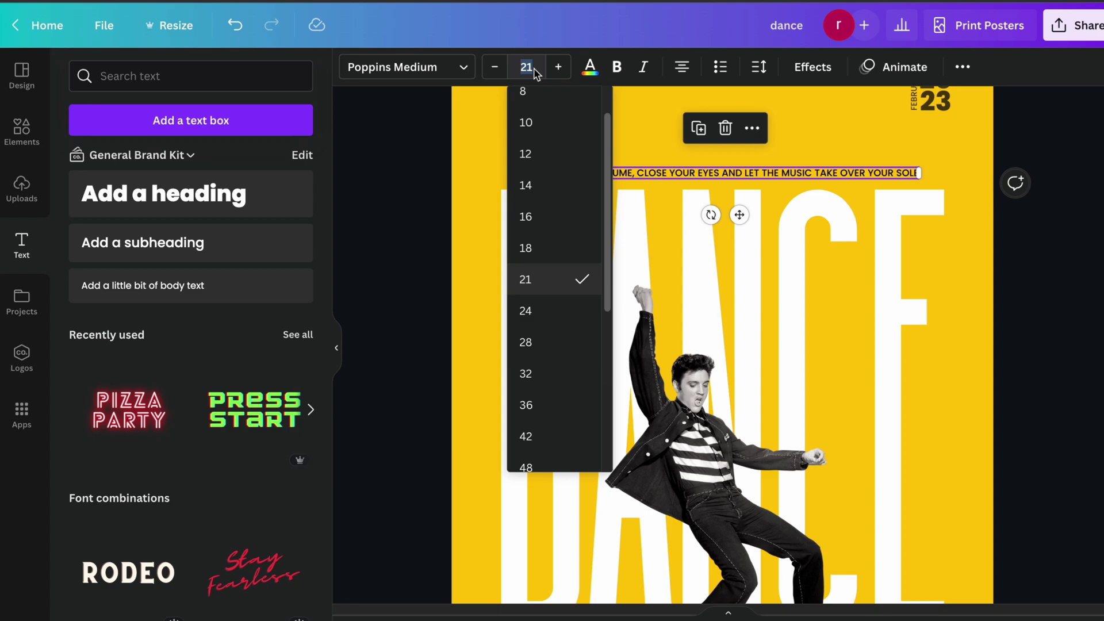
pyautogui.write('27.4')
pyautogui.press('Return')
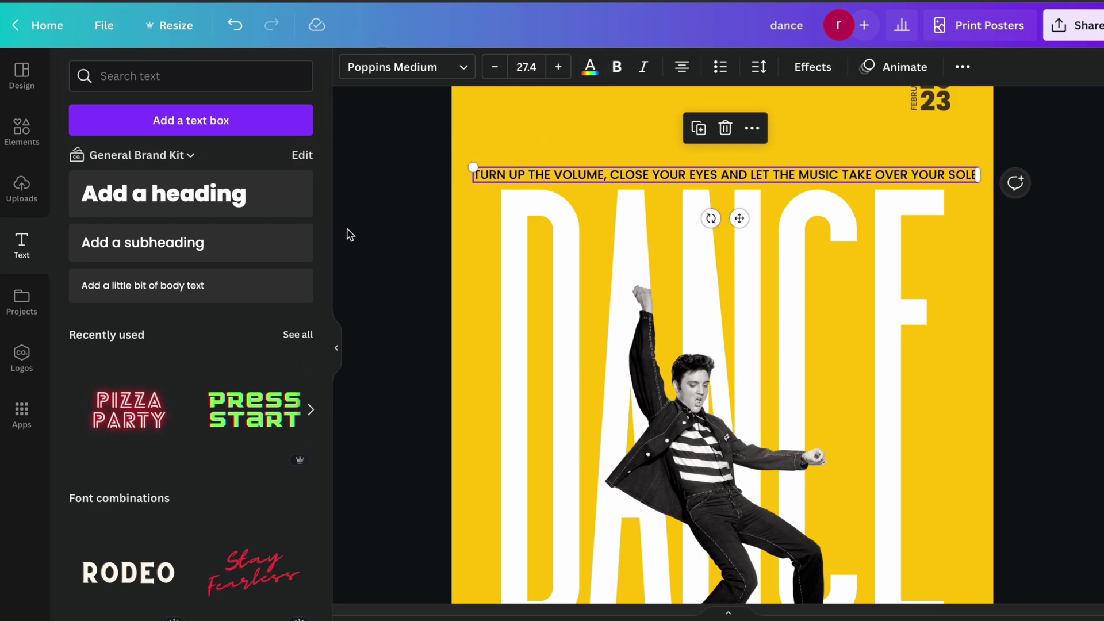
# Make the tagline bold and step its size back down to about 24.
pyautogui.click(412, 183)
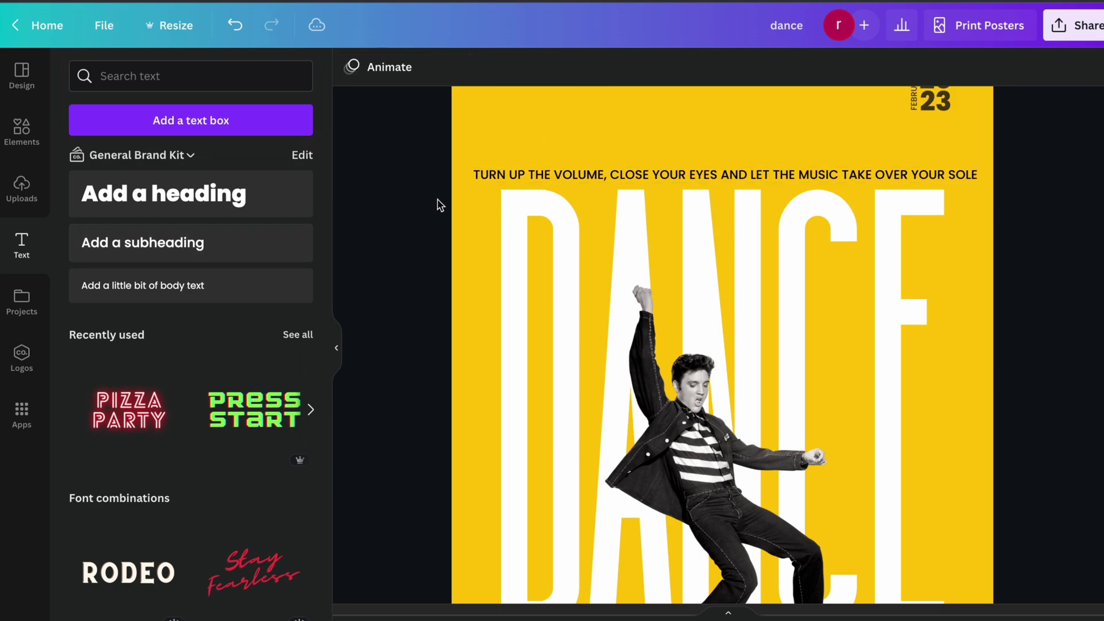
pyautogui.click(547, 177)
pyautogui.click(626, 68)
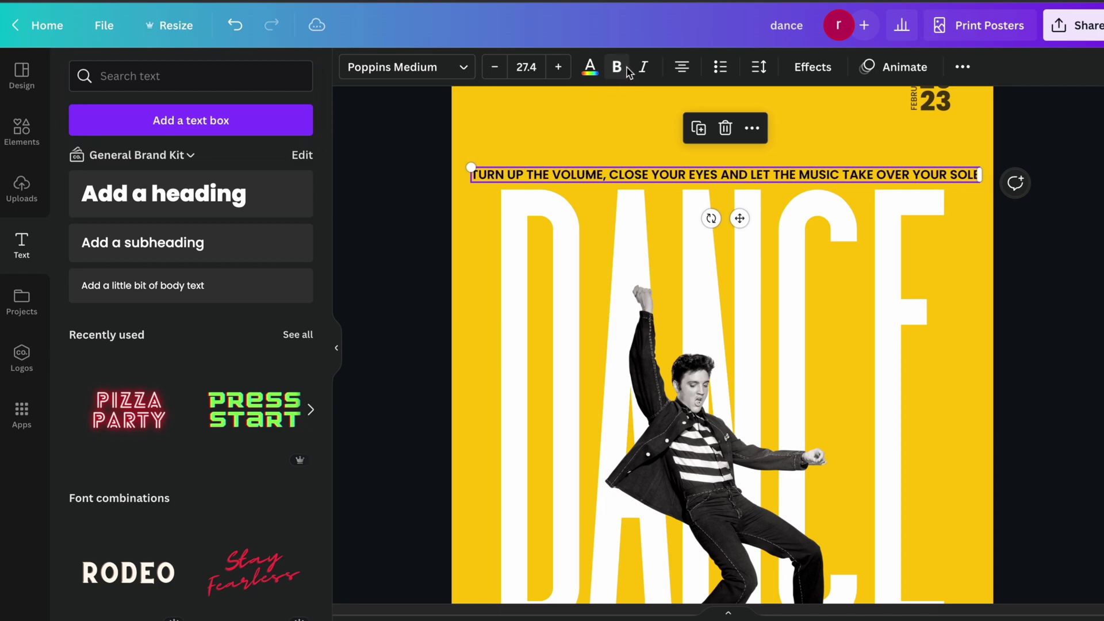
pyautogui.click(495, 68)
pyautogui.click(494, 68)
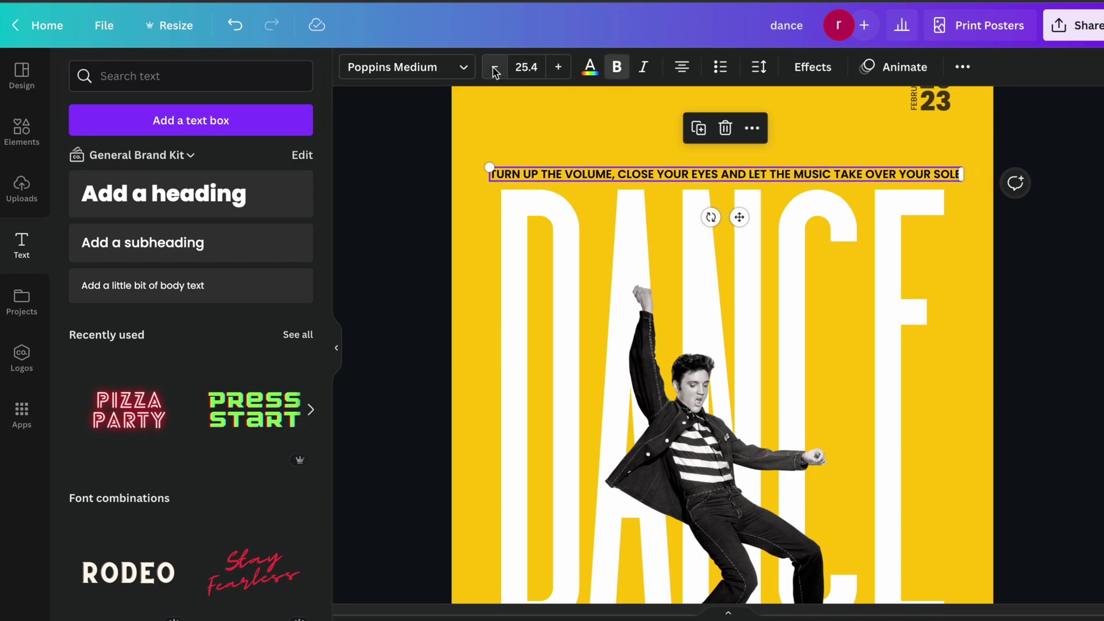
pyautogui.click(494, 67)
pyautogui.click(495, 68)
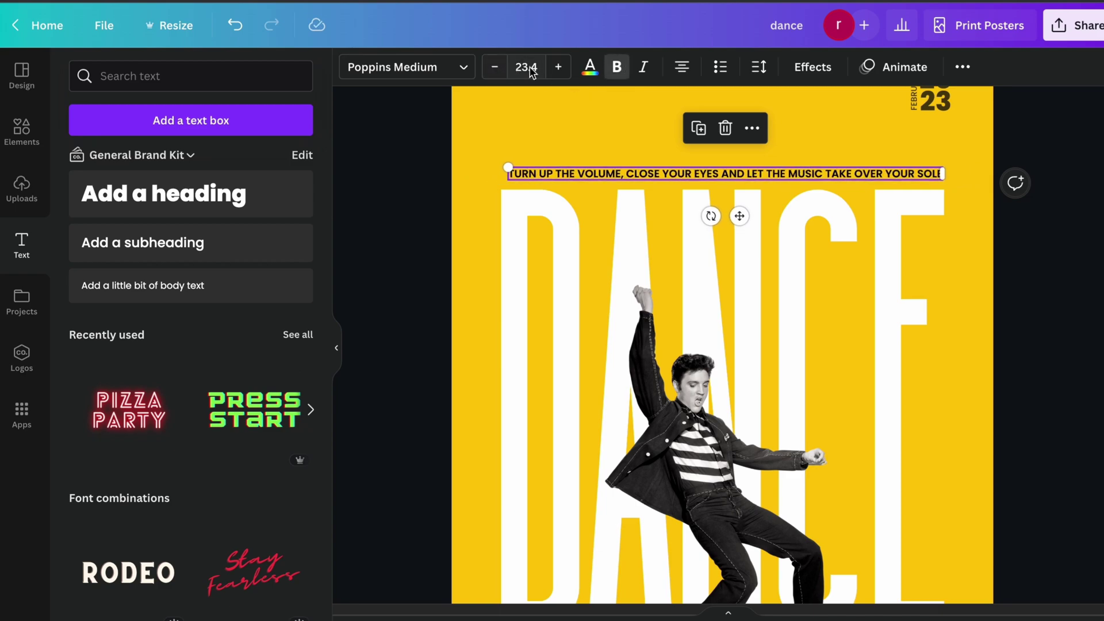
pyautogui.click(558, 67)
pyautogui.click(432, 184)
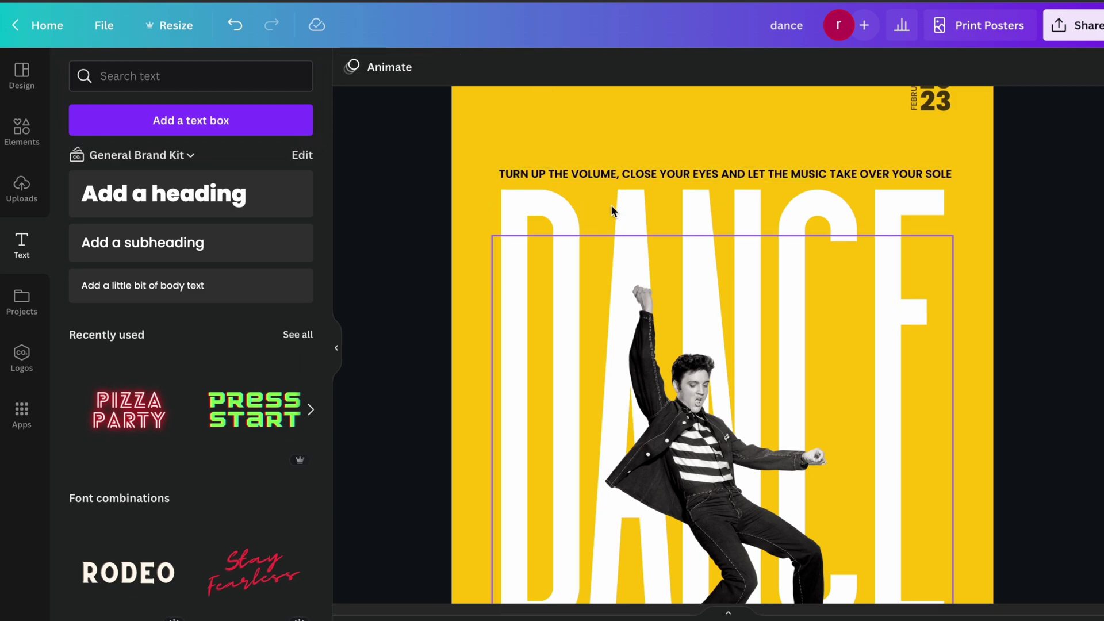
pyautogui.hotkey('ctrl', 'alt', '0')
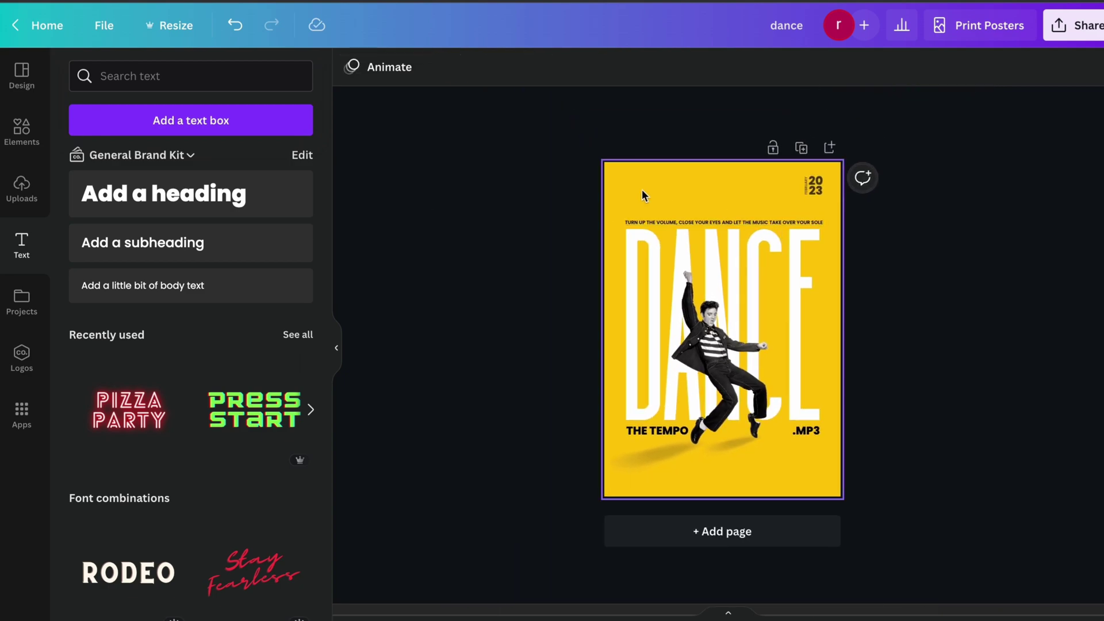
# Search Elements for circle and add the plain white circle to the poster.
pyautogui.click(22, 131)
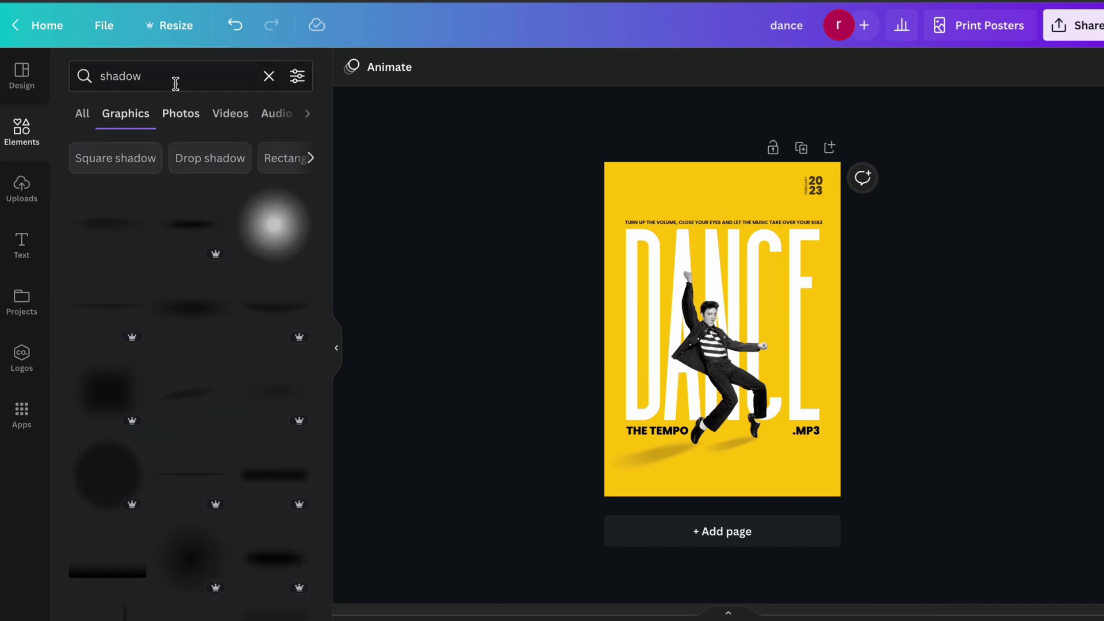
pyautogui.moveTo(143, 76); pyautogui.dragTo(93, 77)
pyautogui.write('cIRC')
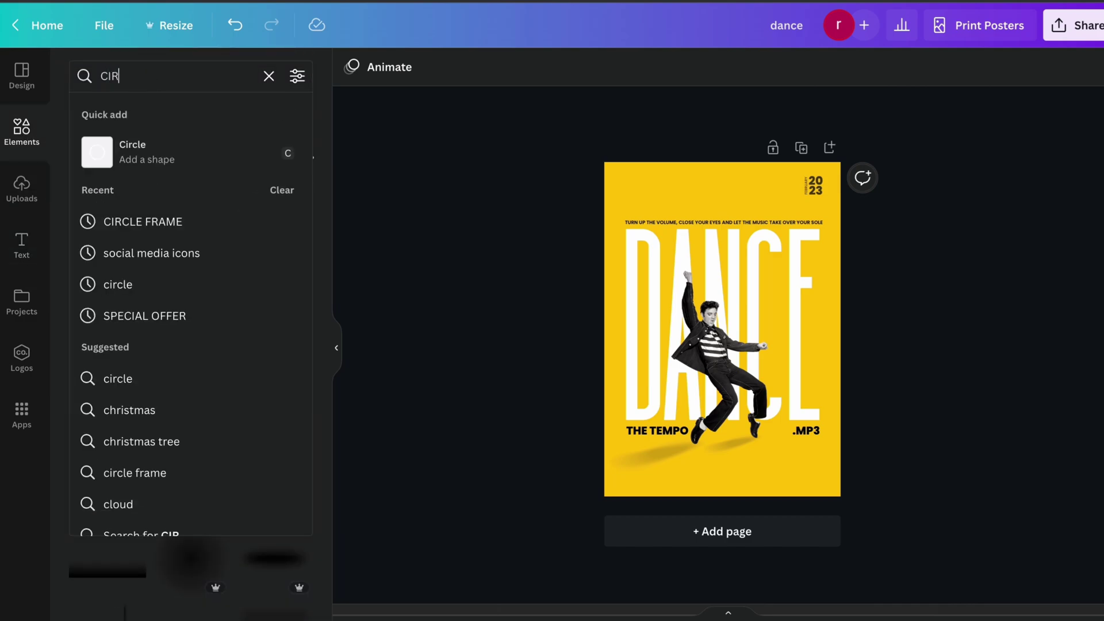
pyautogui.press('Return')
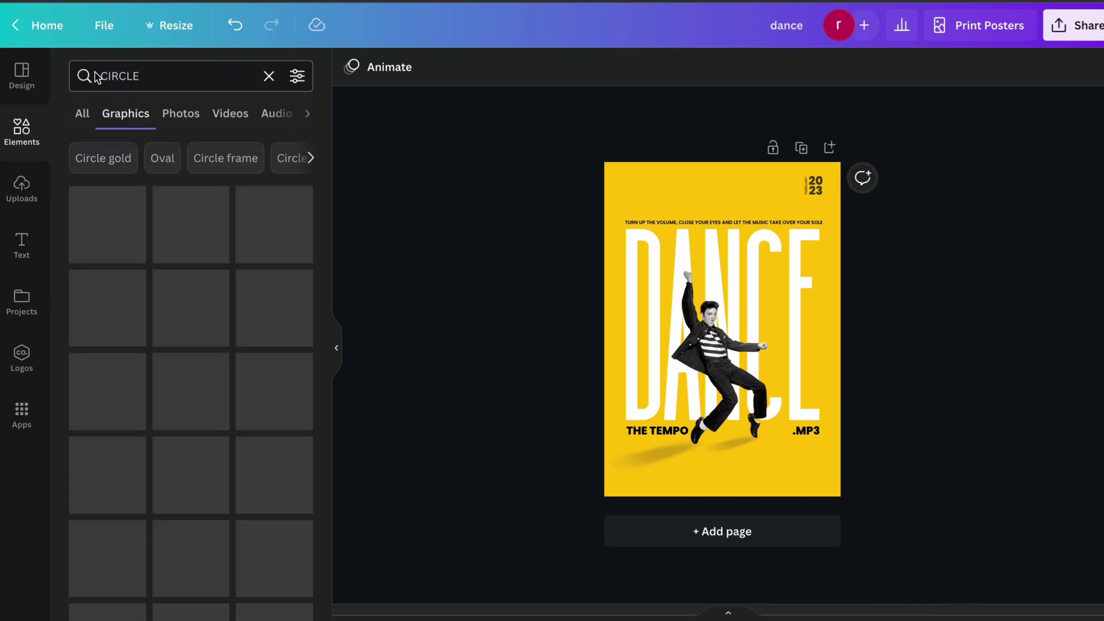
pyautogui.click(104, 244)
# Shrink the circle to a tiny dot and colour it black.
pyautogui.scroll(5, 746, 287)
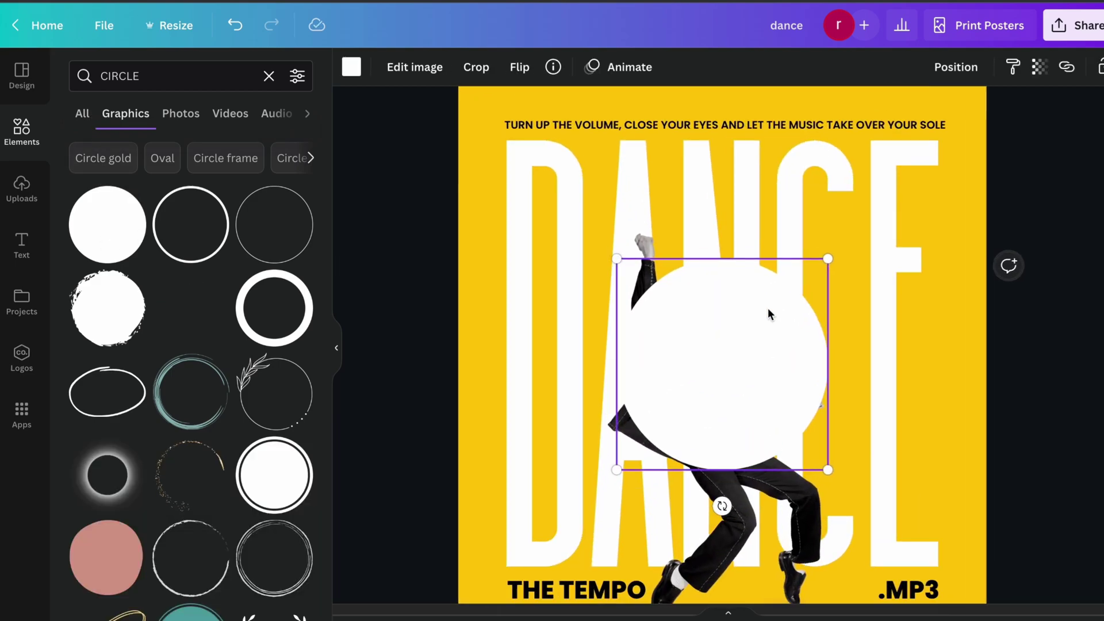
pyautogui.moveTo(852, 579); pyautogui.dragTo(472, 130)
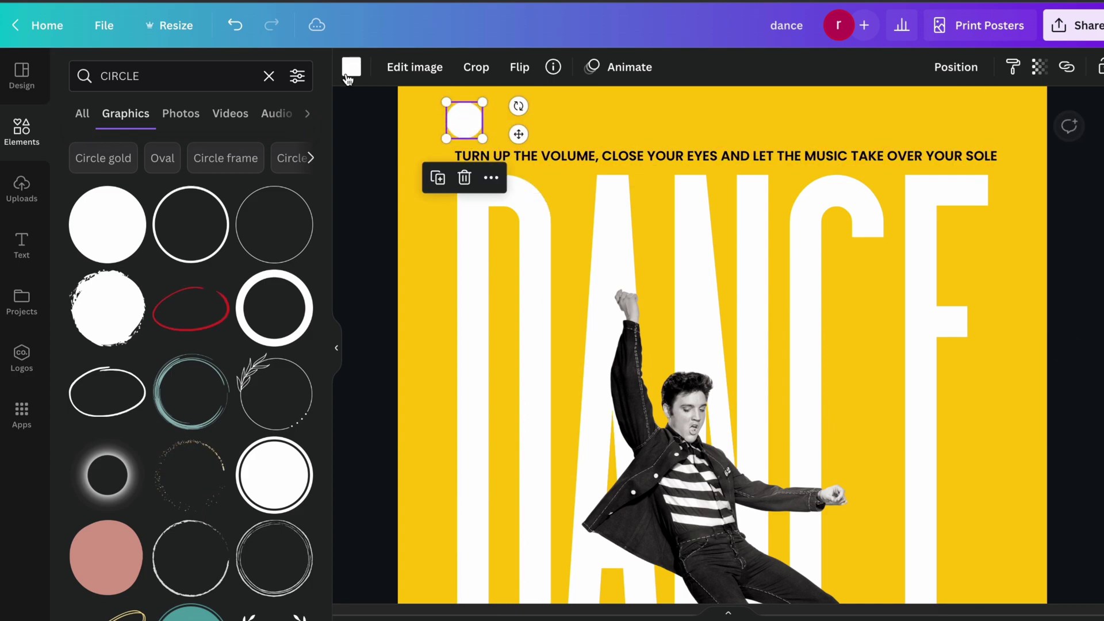
pyautogui.click(352, 67)
pyautogui.click(120, 157)
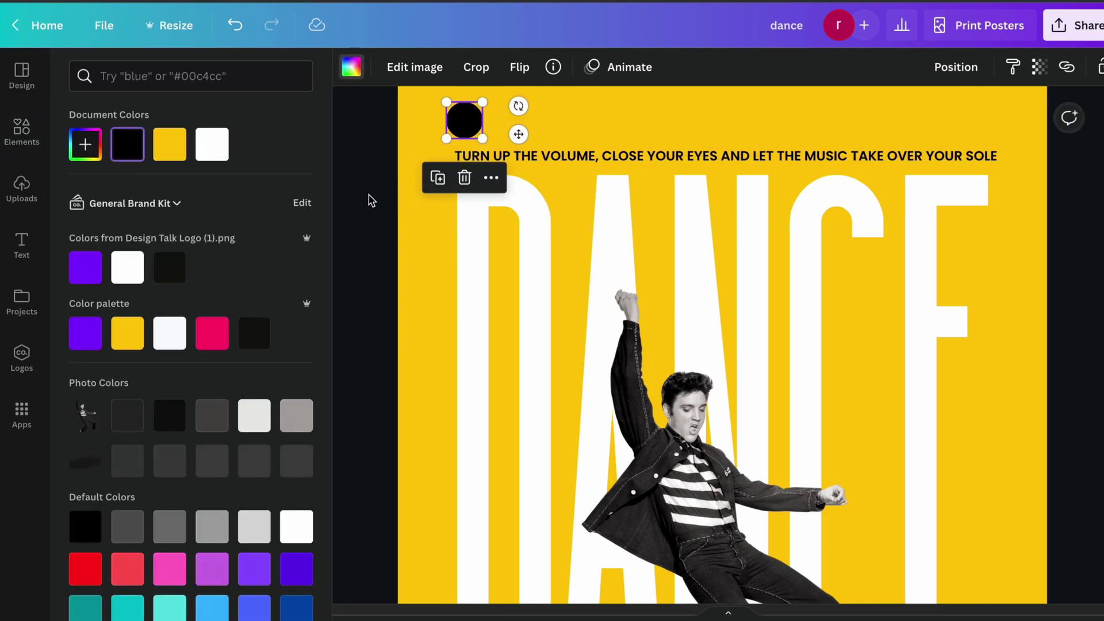
pyautogui.scroll(3, 415, 185)
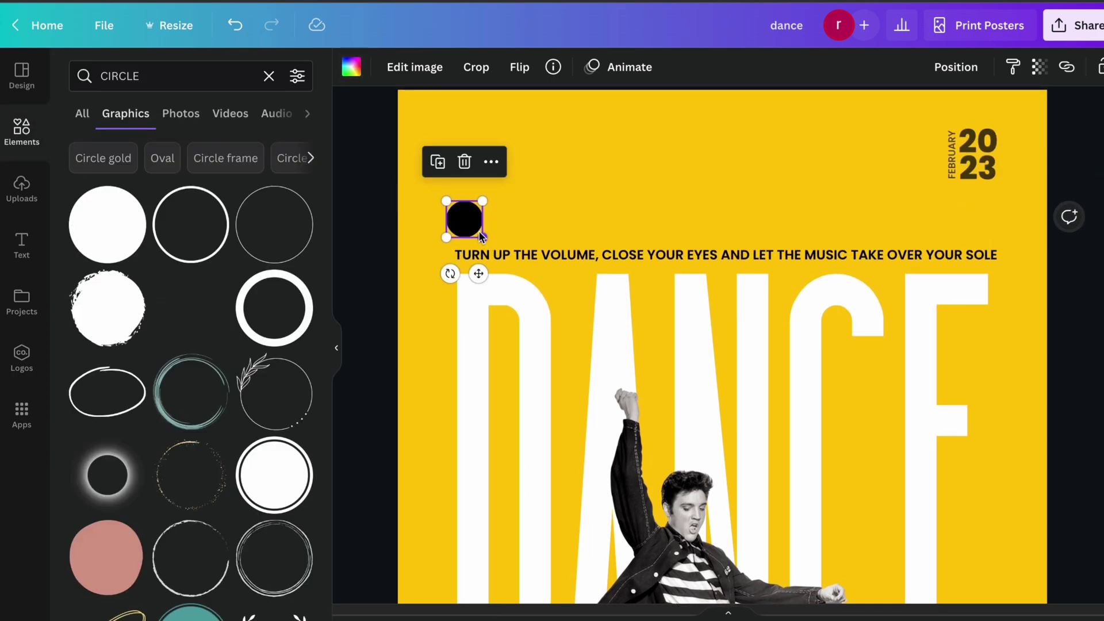
pyautogui.moveTo(483, 238); pyautogui.dragTo(463, 210)
pyautogui.click(396, 204)
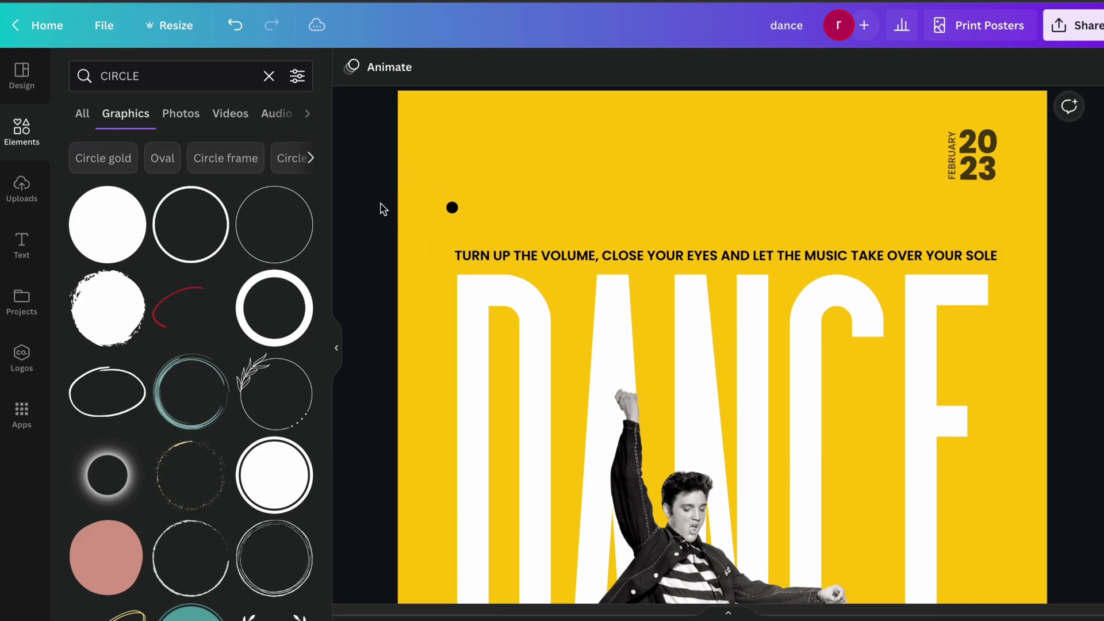
# Place the dot near the top-left corner and add two more dots in a row.
pyautogui.scroll(1, 431, 240)
pyautogui.moveTo(452, 248); pyautogui.dragTo(454, 170)
pyautogui.click(483, 188)
pyautogui.scroll(3, 484, 187)
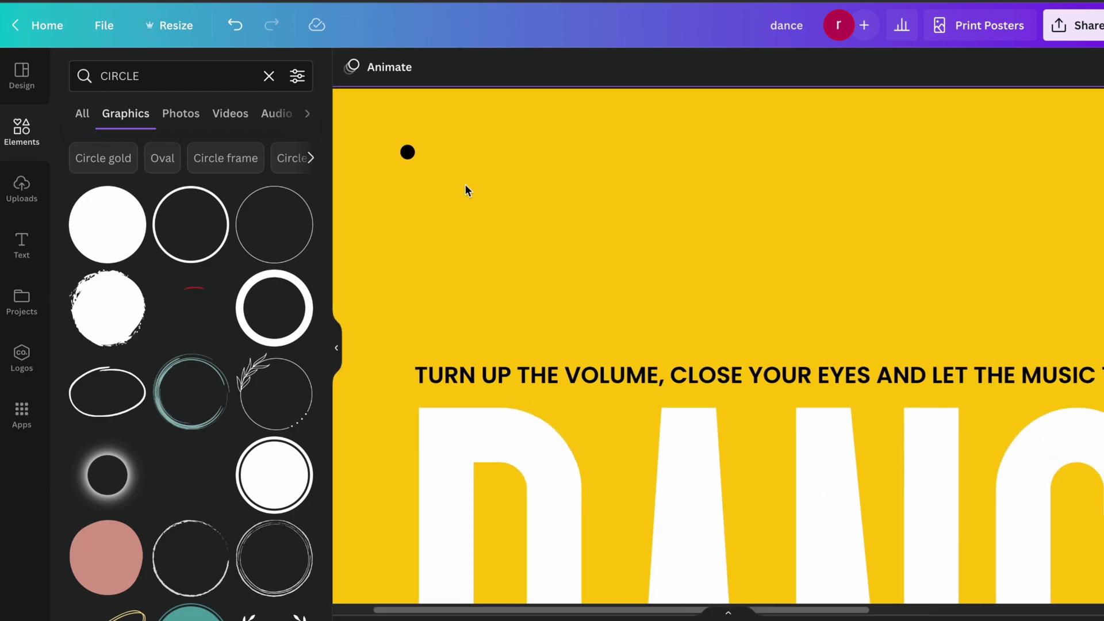
pyautogui.moveTo(408, 156); pyautogui.dragTo(440, 155)
pyautogui.hotkey('ctrl', 'z')
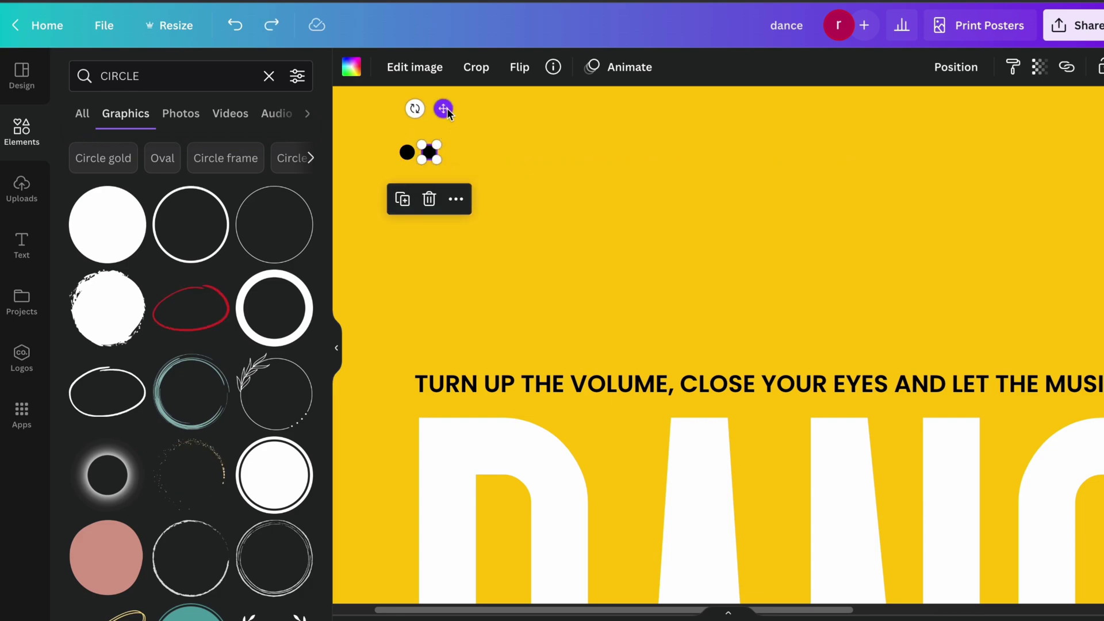
pyautogui.moveTo(446, 111); pyautogui.dragTo(471, 110)
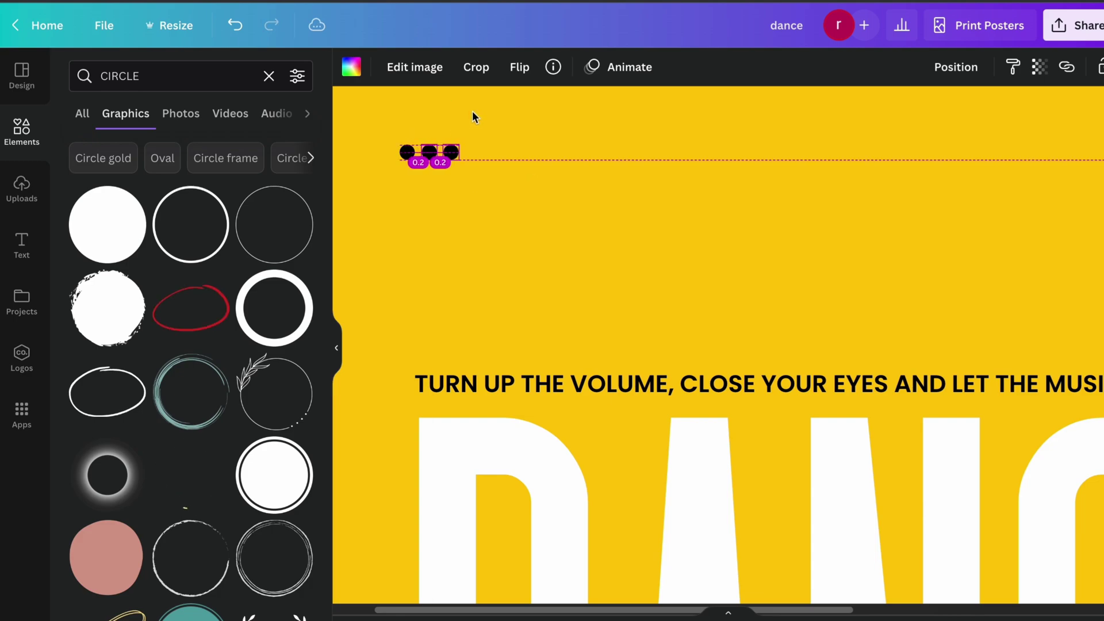
pyautogui.click(587, 256)
# Move the three dots down slightly and make them partly transparent.
pyautogui.hotkey('ctrl', 'alt', '0')
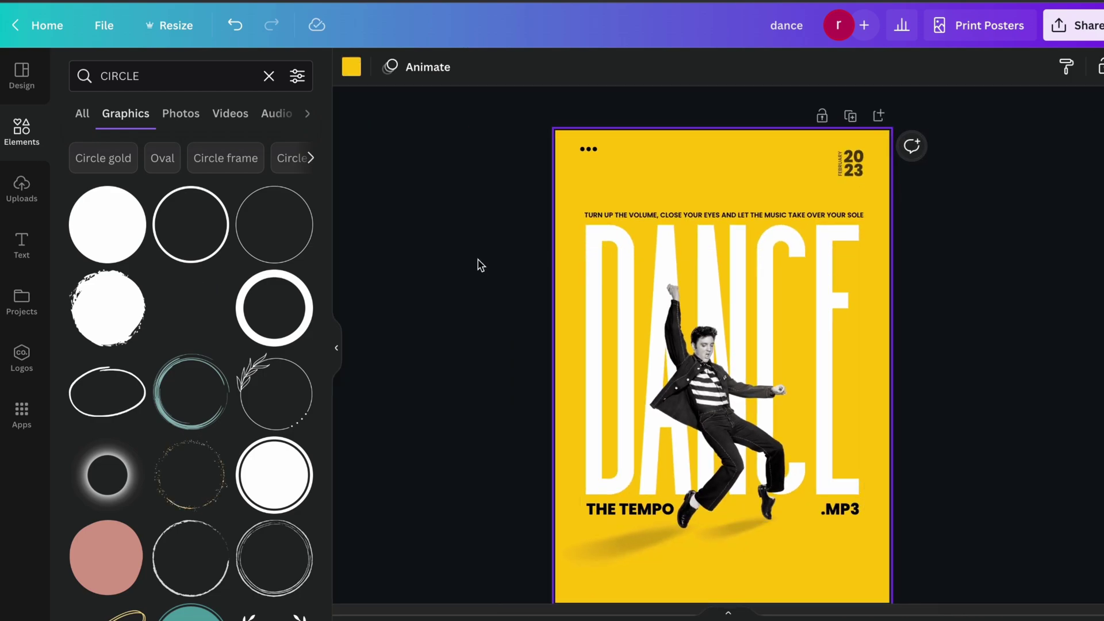
pyautogui.click(481, 265)
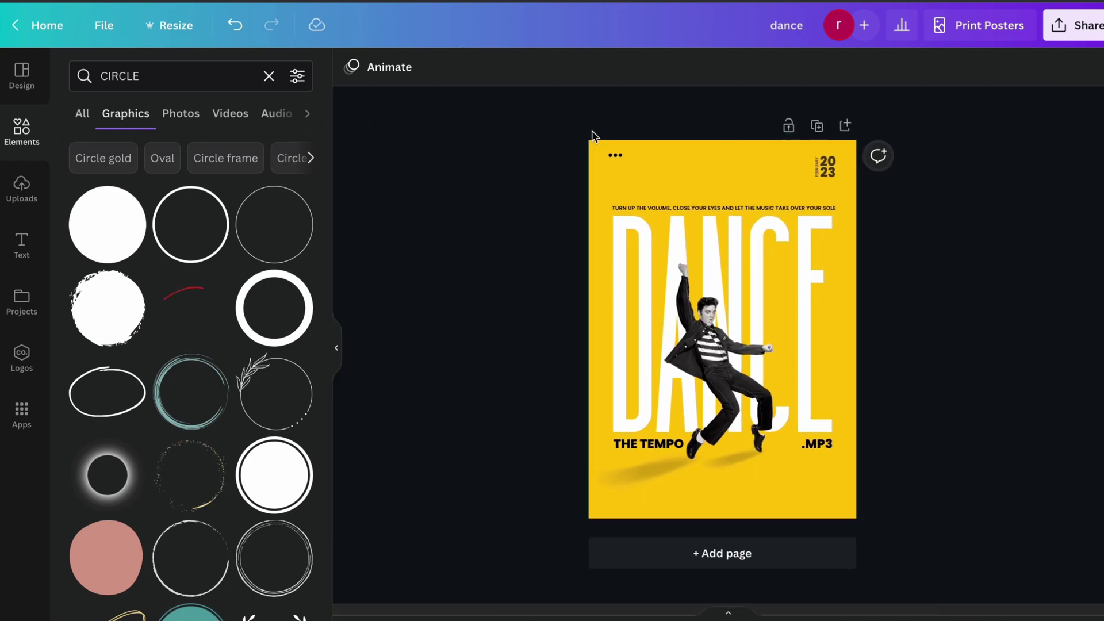
pyautogui.moveTo(631, 173); pyautogui.dragTo(631, 172)
pyautogui.hotkey('ctrl', '+')
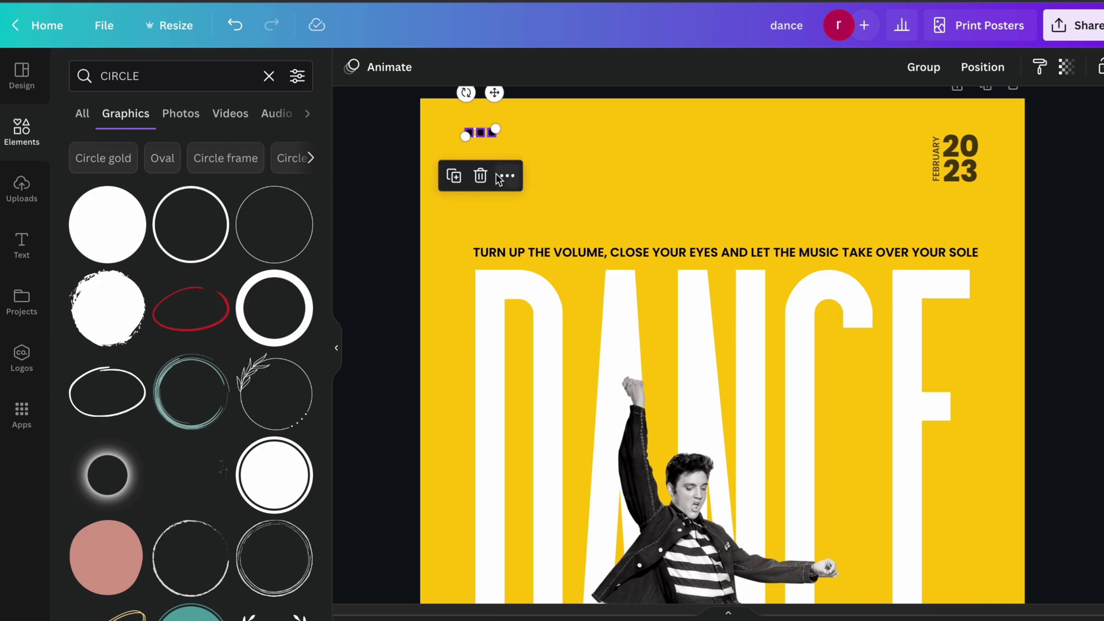
pyautogui.moveTo(494, 93); pyautogui.dragTo(496, 104)
pyautogui.click(1066, 68)
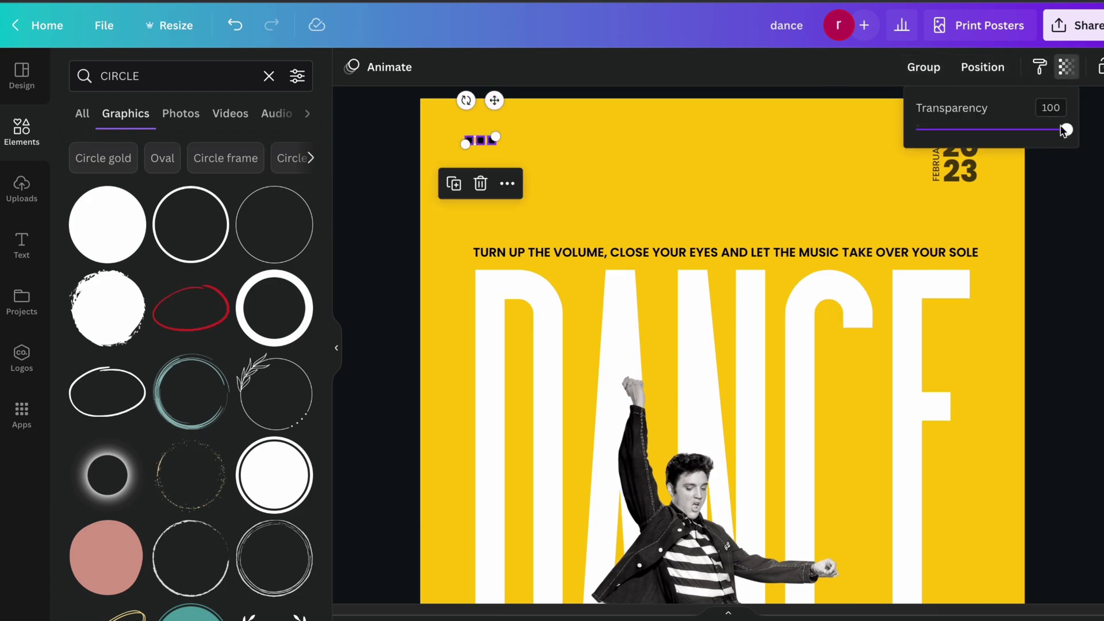
pyautogui.moveTo(1066, 130); pyautogui.dragTo(1033, 129)
pyautogui.click(1064, 211)
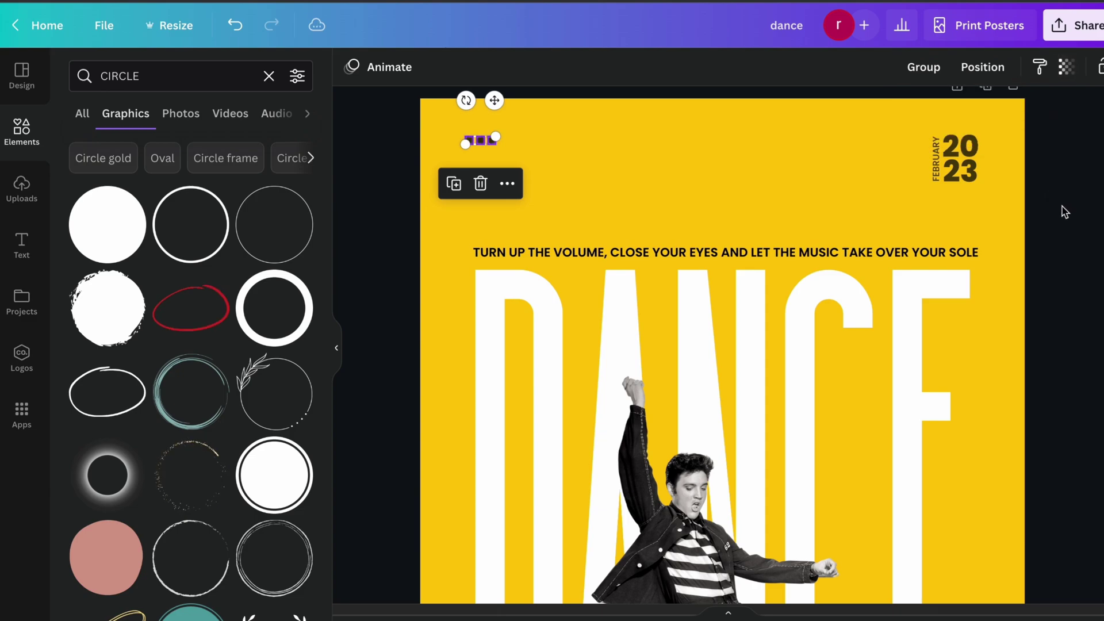
pyautogui.click(1064, 211)
pyautogui.scroll(-3, 1065, 212)
pyautogui.scroll(-2, 1063, 211)
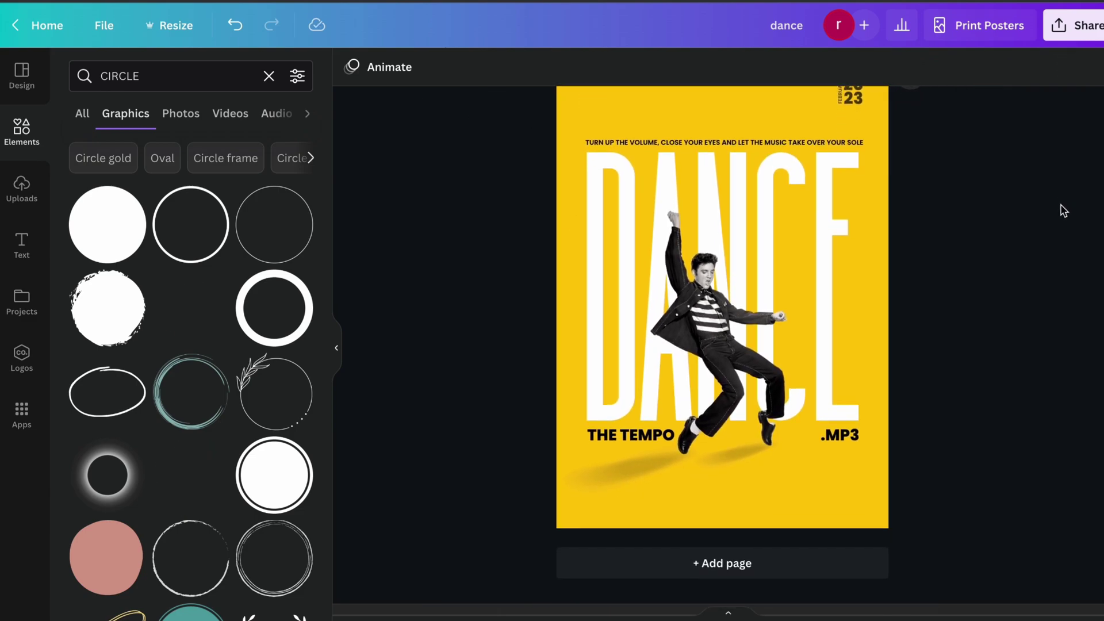
# Add a heading reading 'DANCE TO THE' and move it to the poster's lower right.
pyautogui.click(13, 177)
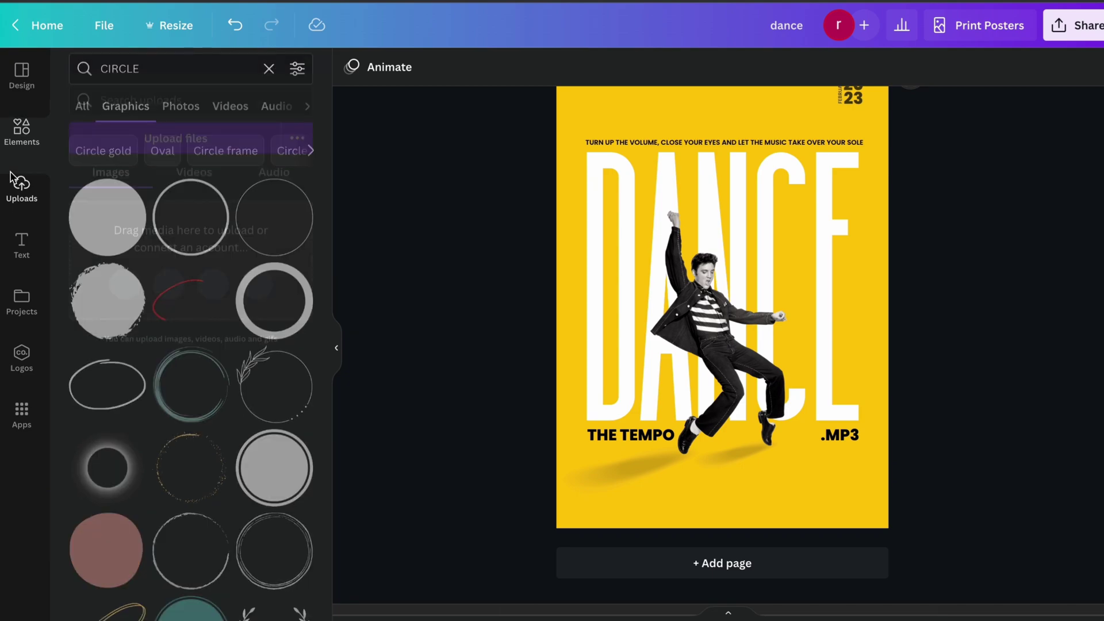
pyautogui.click(22, 245)
pyautogui.click(161, 193)
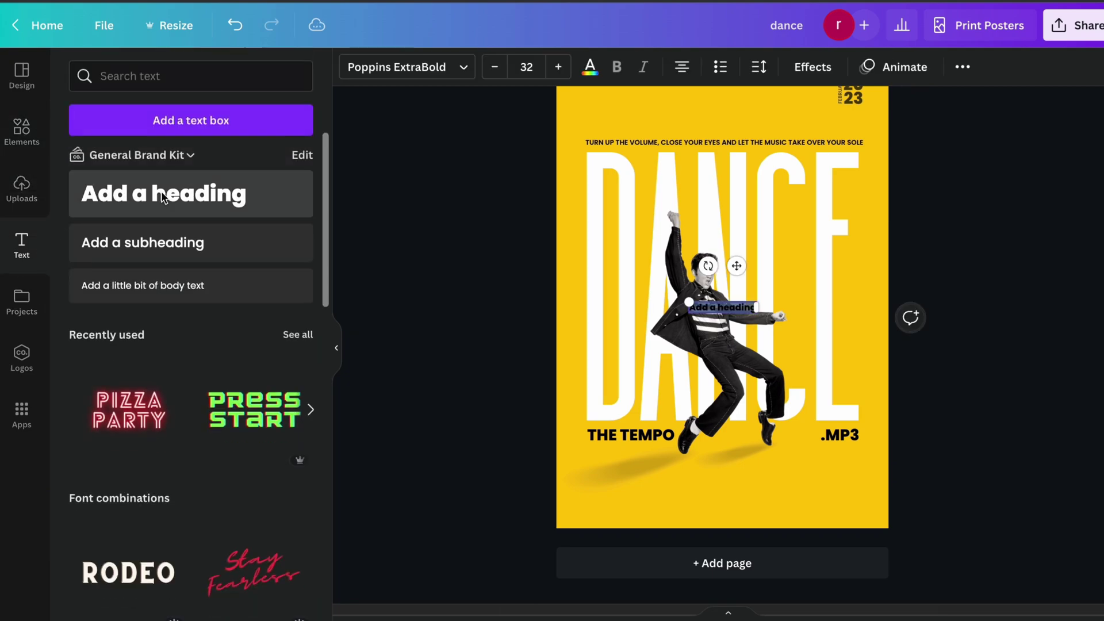
pyautogui.press('BackSpace')
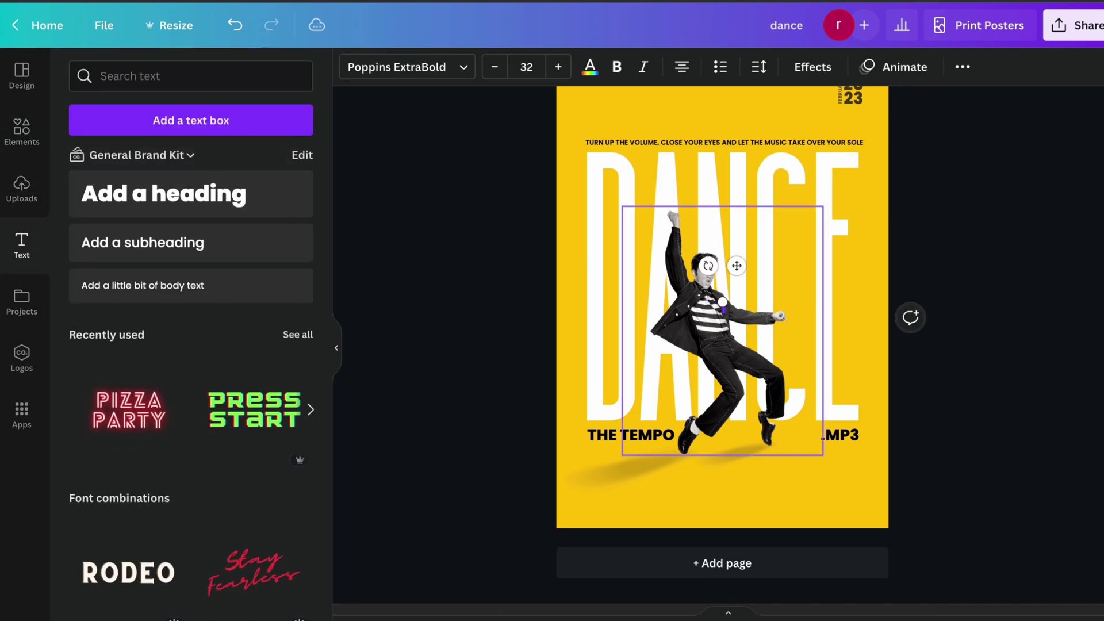
pyautogui.write('DANCE TO THI')
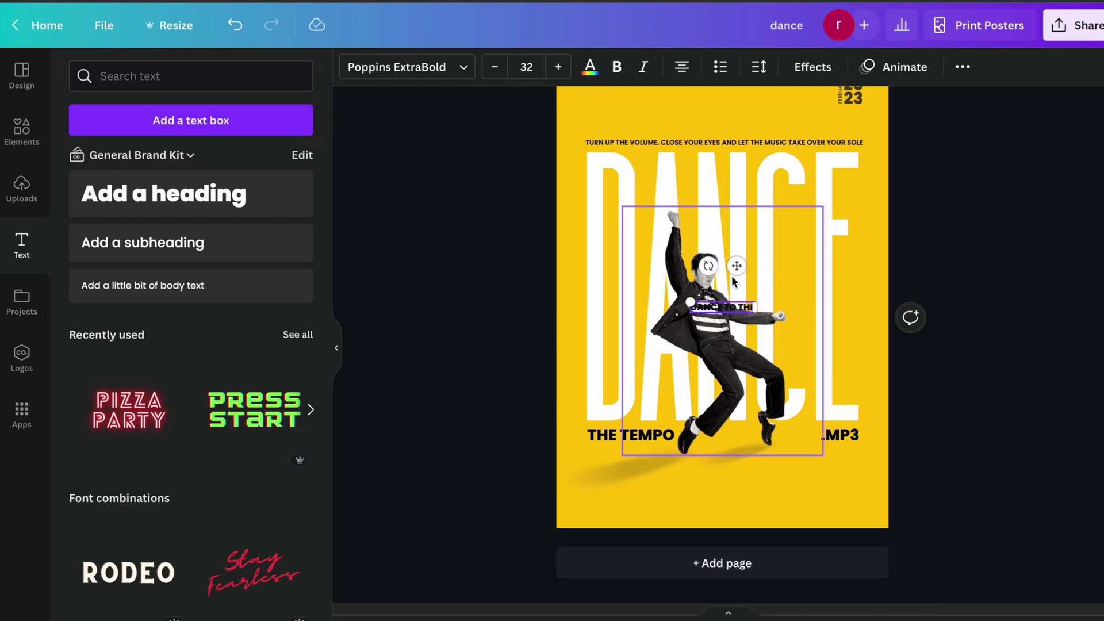
pyautogui.moveTo(737, 265); pyautogui.dragTo(844, 447)
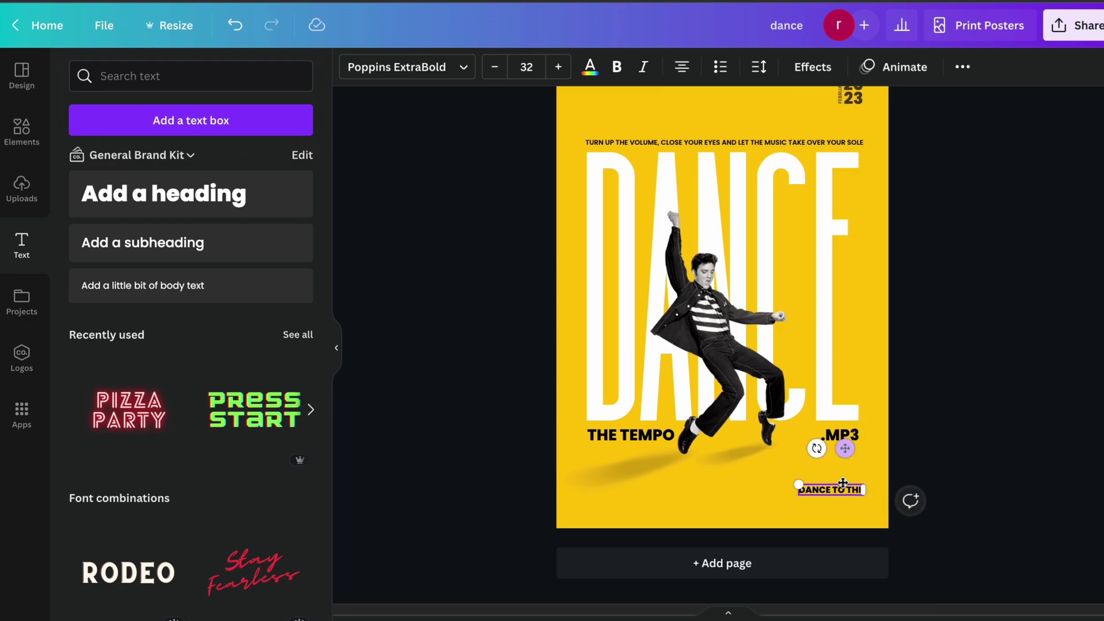
# Set the heading to size 20, duplicate it, and retype the copy as 'BEAT'.
pyautogui.click(527, 67)
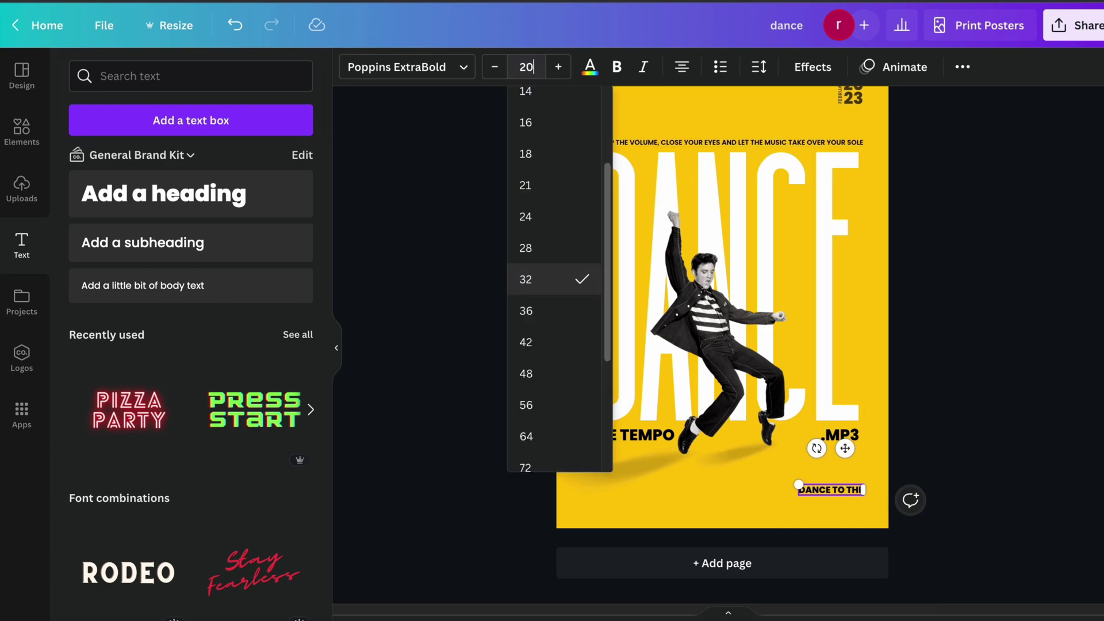
pyautogui.press('Return')
pyautogui.click(1010, 438)
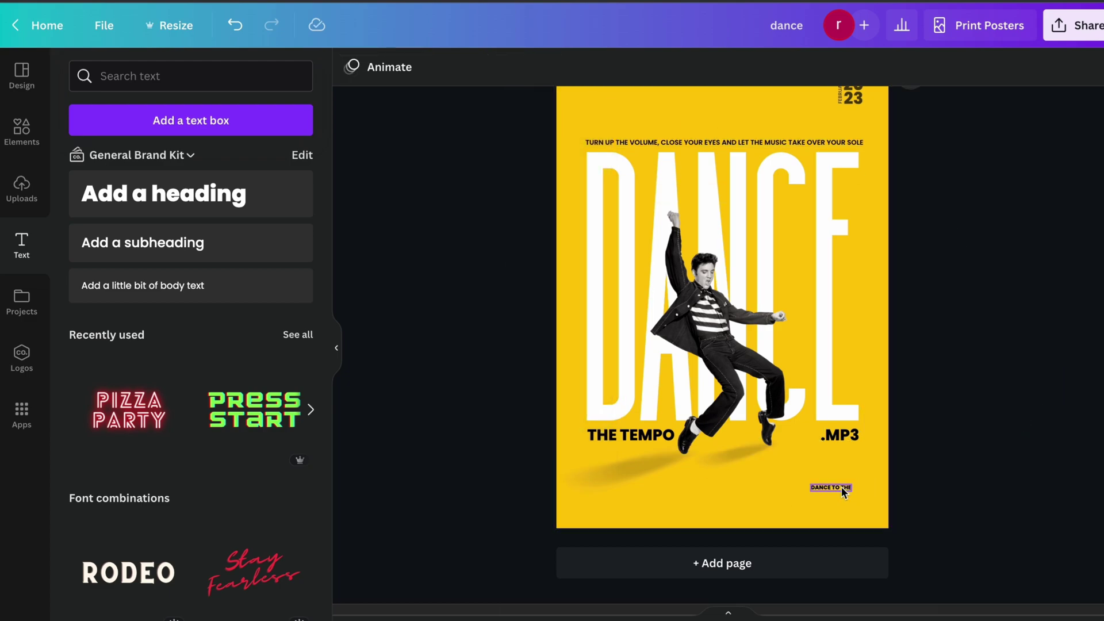
pyautogui.click(841, 487)
pyautogui.hotkey('ctrl', 'd')
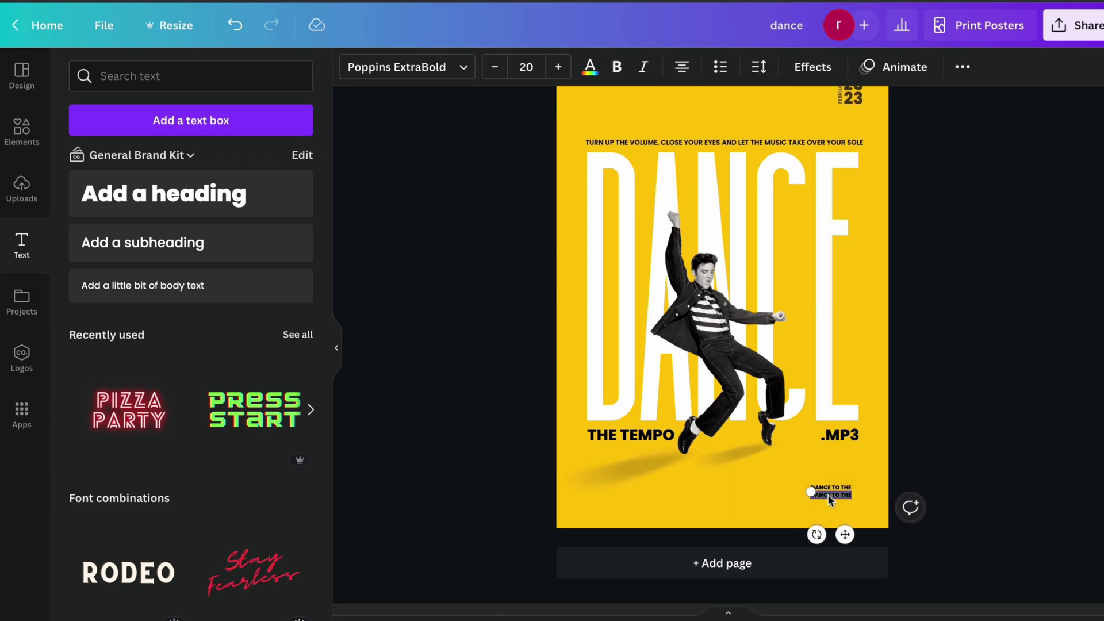
pyautogui.write('BEAT')
pyautogui.click(949, 451)
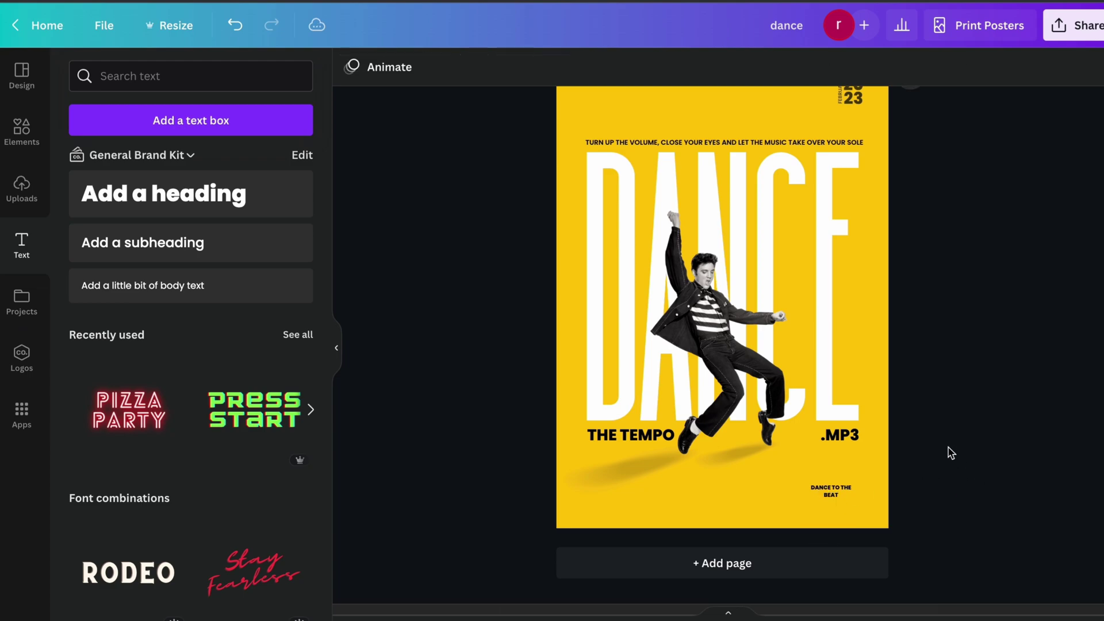
# Enlarge the word BEAT and colour it white.
pyautogui.click(836, 496)
pyautogui.moveTo(838, 498); pyautogui.dragTo(862, 508)
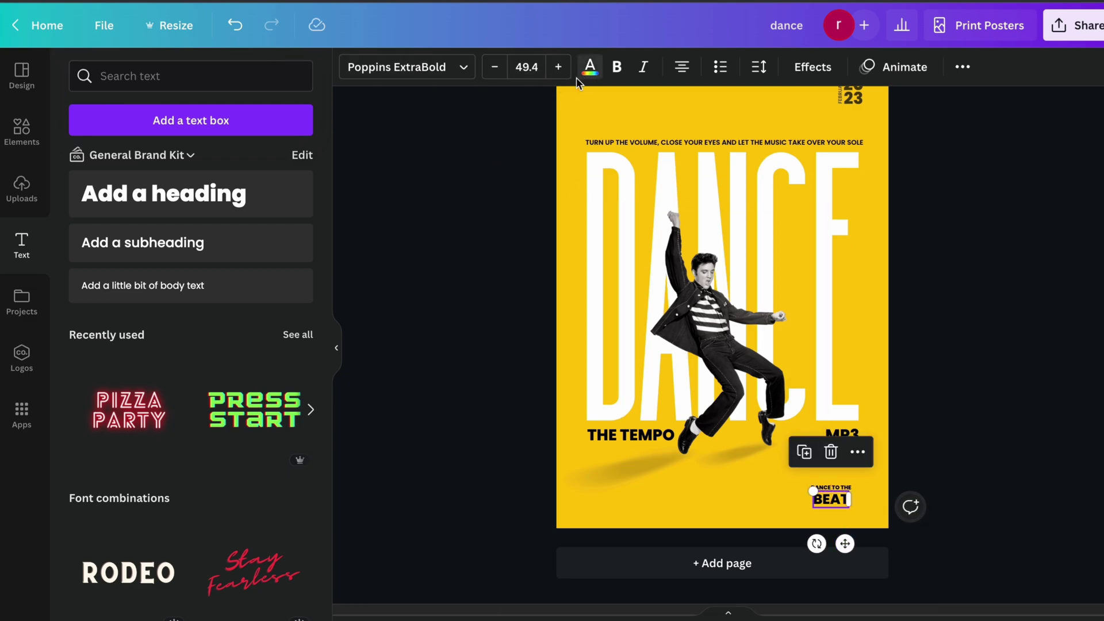
pyautogui.click(588, 69)
pyautogui.click(212, 142)
pyautogui.click(421, 402)
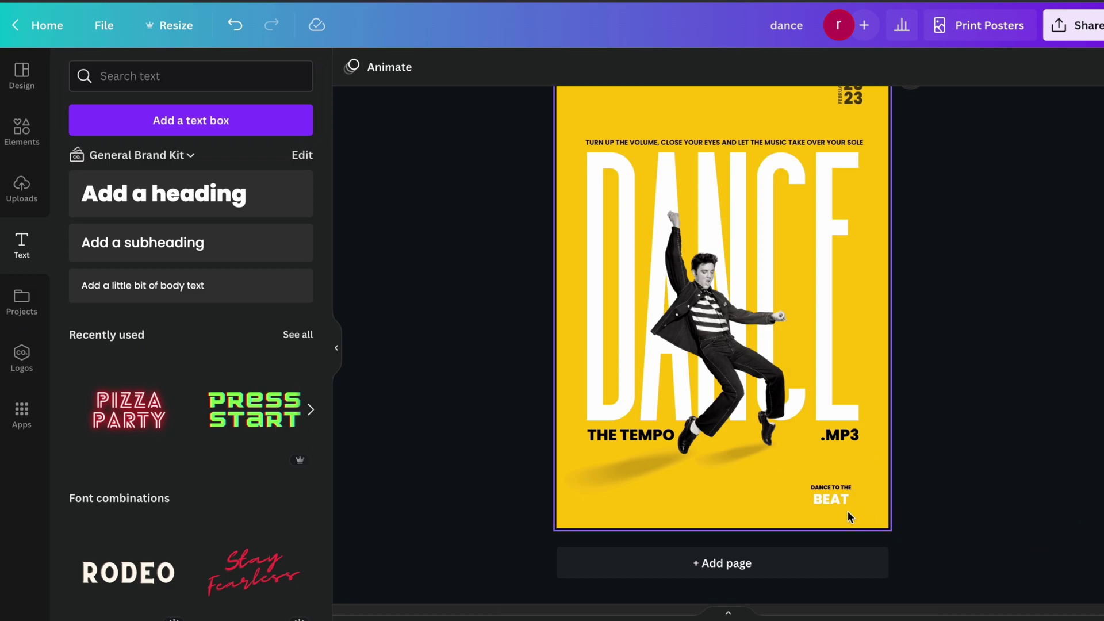
# Nudge BEAT into line with the tagline under .MP3.
pyautogui.click(831, 499)
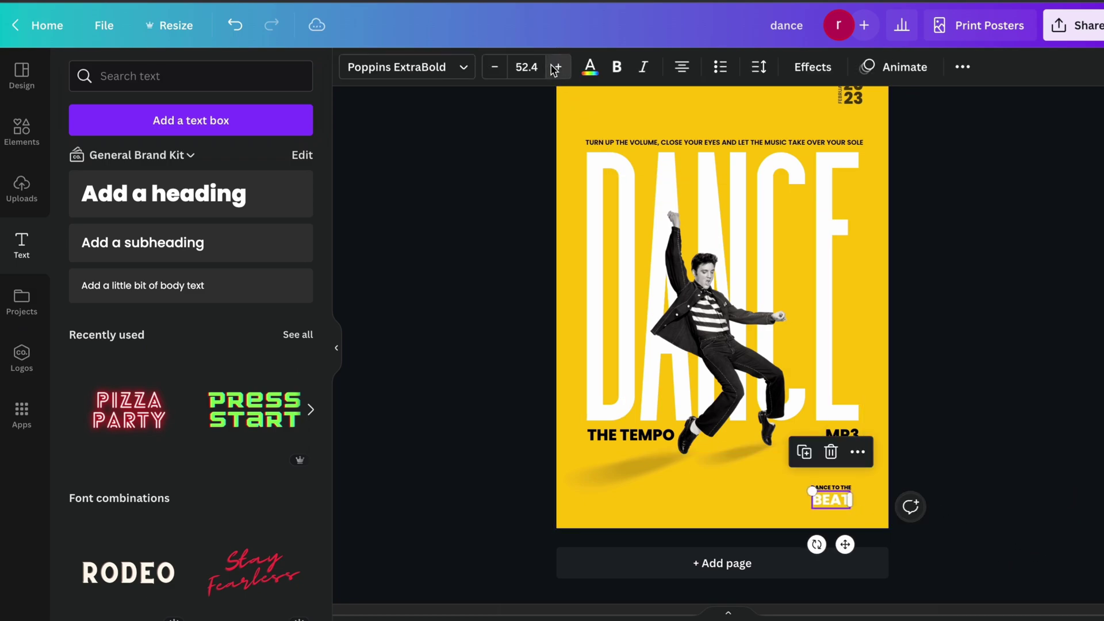
pyautogui.click(964, 356)
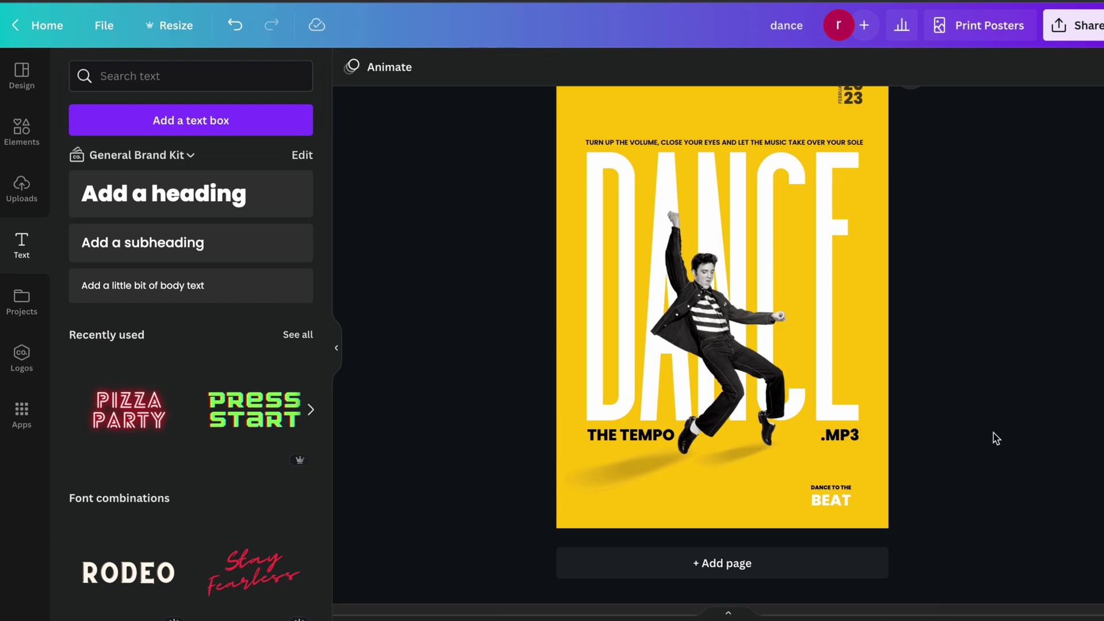
pyautogui.moveTo(826, 500); pyautogui.dragTo(832, 489)
pyautogui.click(912, 517)
pyautogui.click(831, 498)
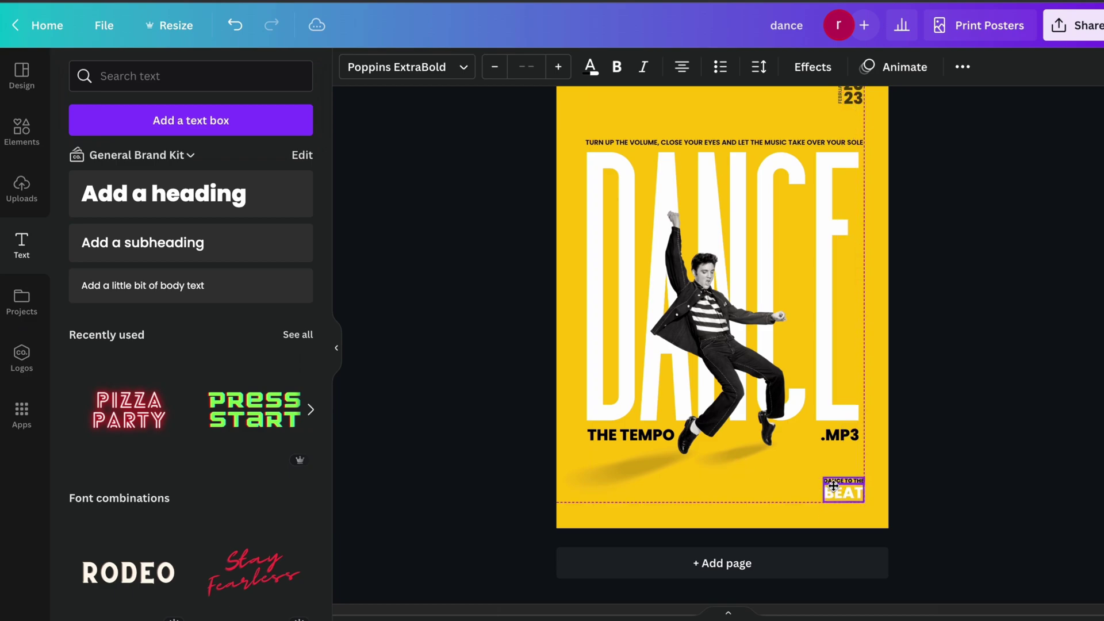
pyautogui.click(1002, 456)
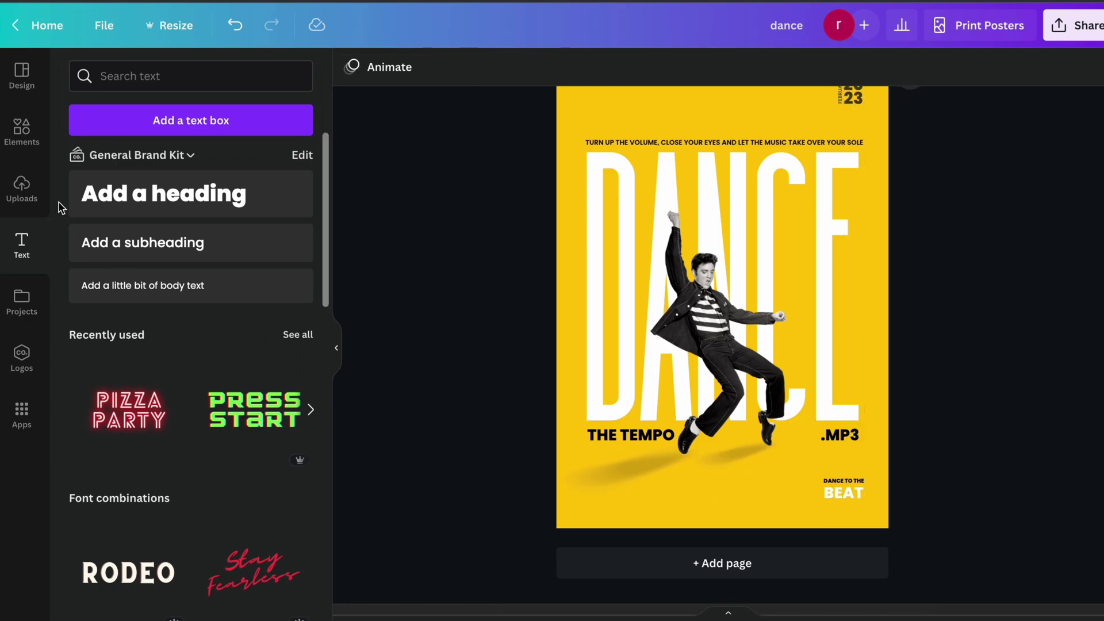
# Search Elements for LINE and add a straight line to the poster.
pyautogui.click(21, 131)
pyautogui.click(103, 77)
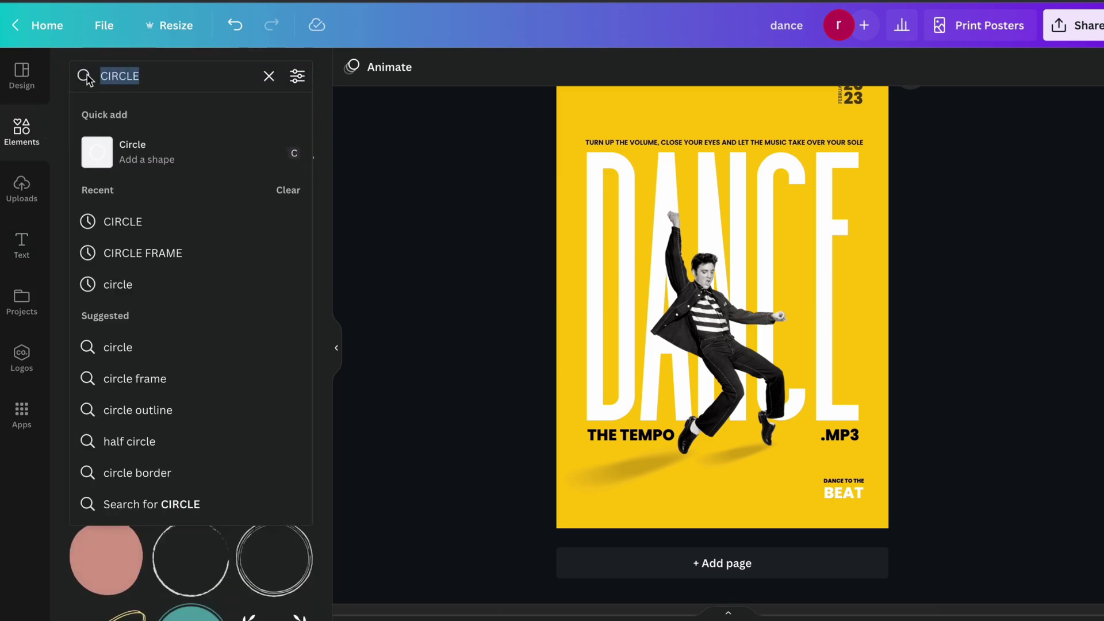
pyautogui.write('LINE')
pyautogui.press('Return')
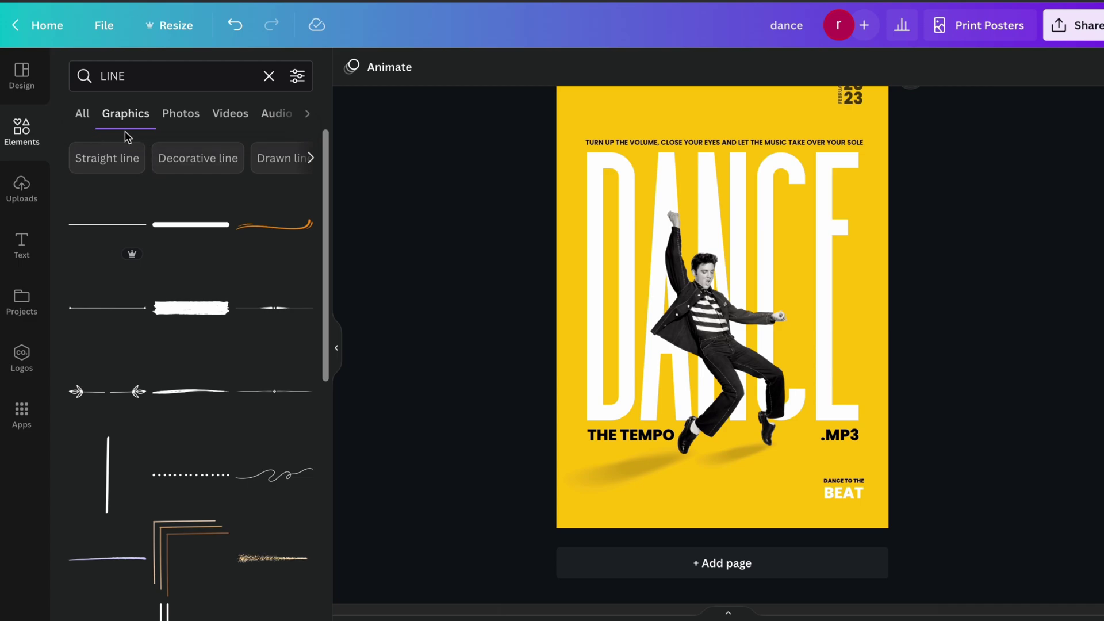
pyautogui.click(82, 114)
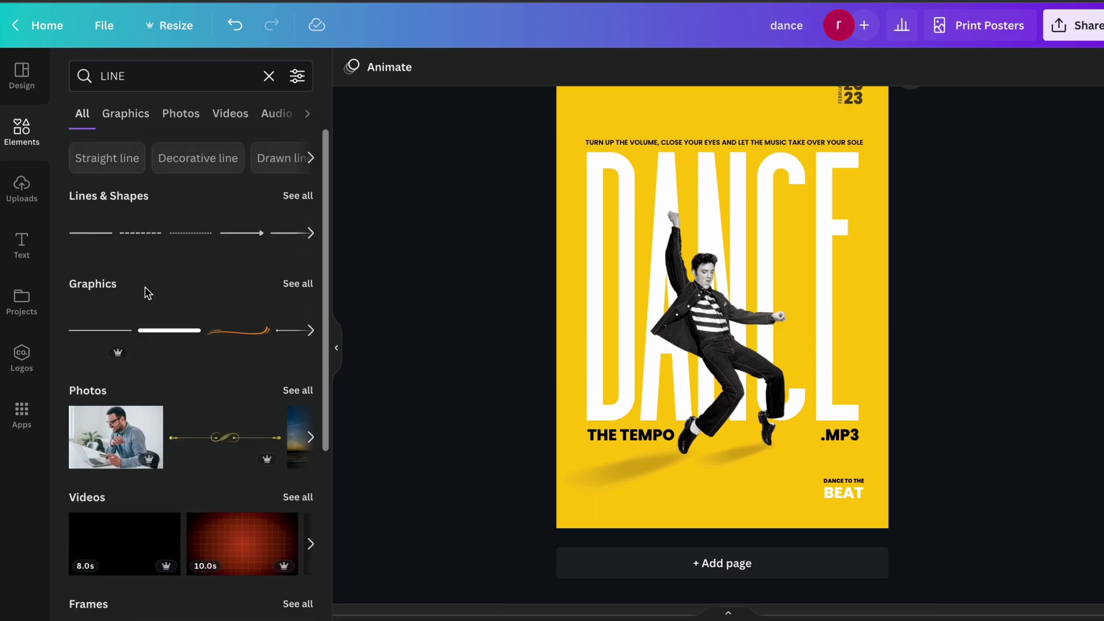
pyautogui.click(91, 233)
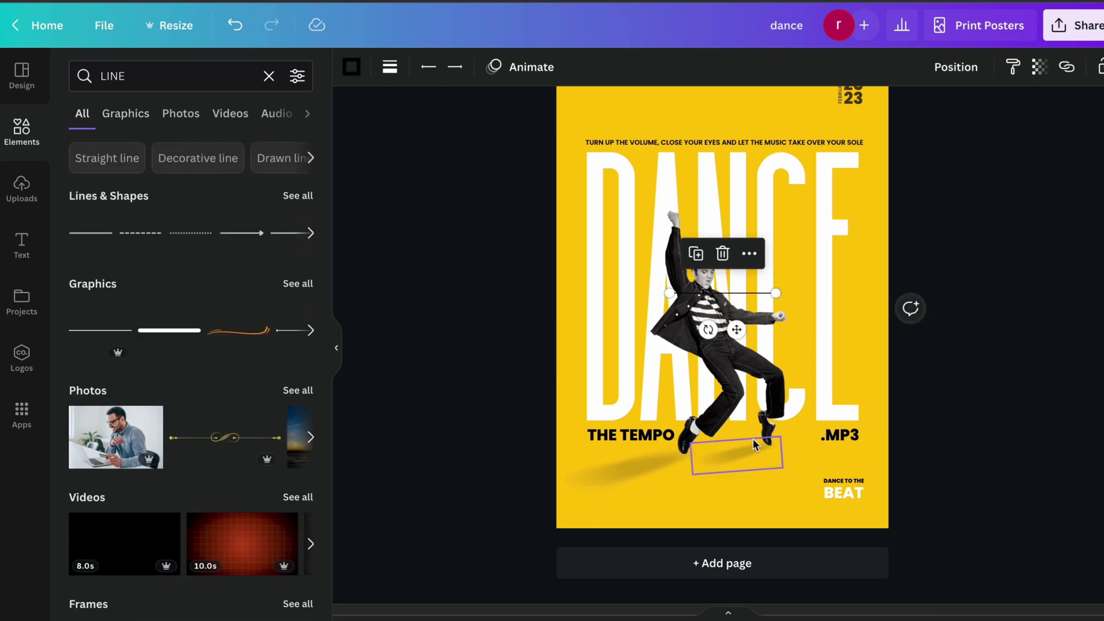
# Lengthen the line in the lower left and duplicate it for the box's bottom and left side.
pyautogui.moveTo(736, 331); pyautogui.dragTo(682, 512)
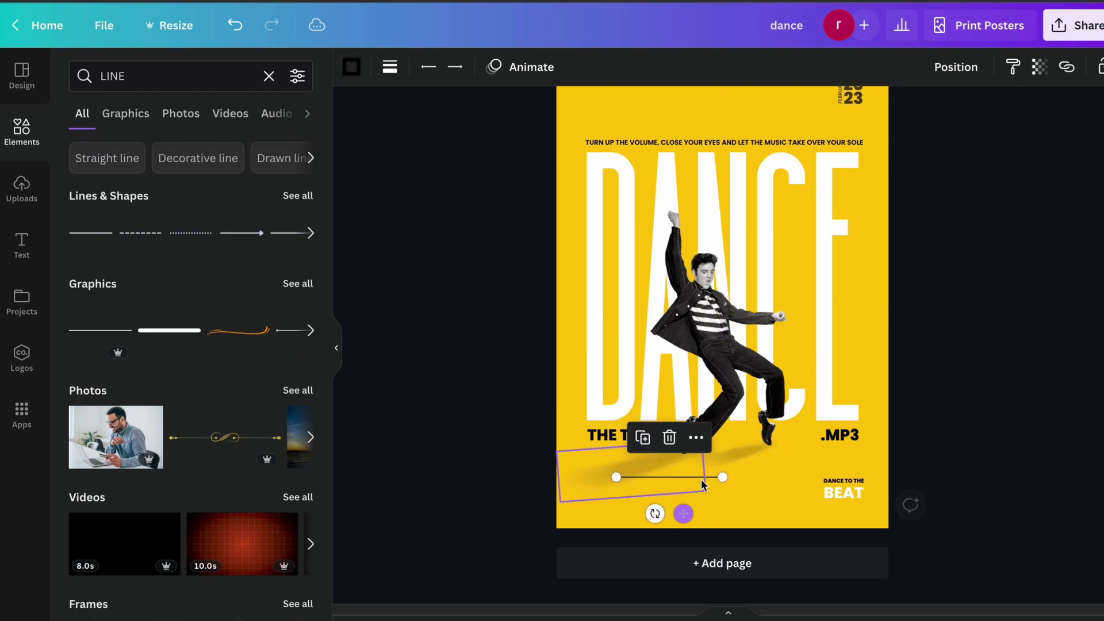
pyautogui.moveTo(722, 477); pyautogui.dragTo(796, 476)
pyautogui.hotkey('ctrl', 'd')
pyautogui.moveTo(721, 516); pyautogui.dragTo(661, 518)
pyautogui.scroll(5, 719, 542)
pyautogui.hotkey('ctrl', 'd')
pyautogui.moveTo(912, 479); pyautogui.dragTo(342, 480)
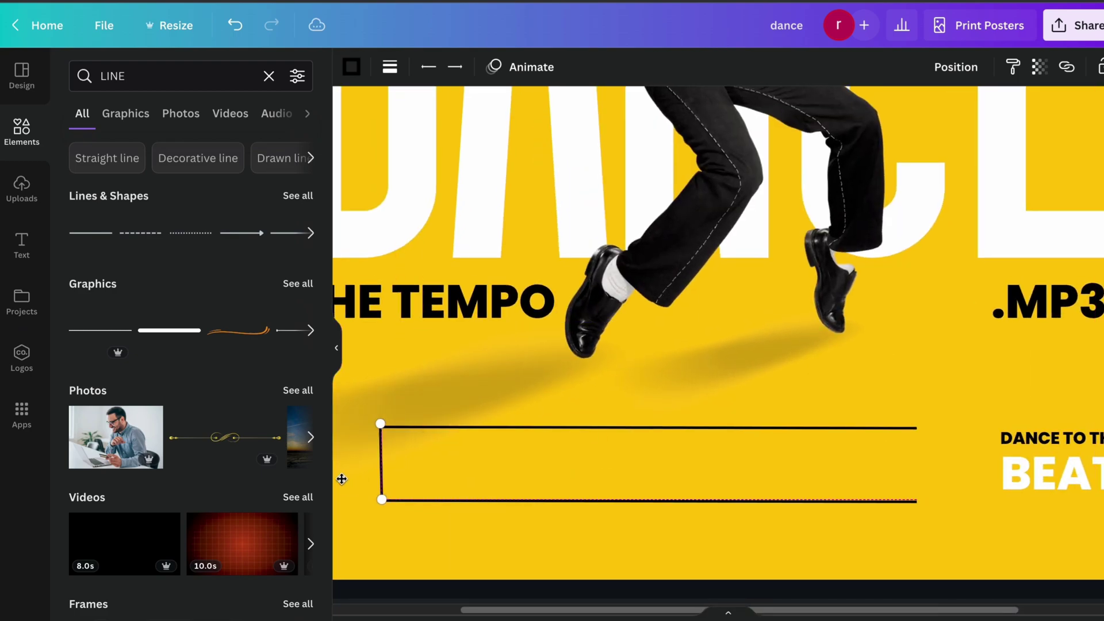
# Duplicate the left vertical line to form the box's right side.
pyautogui.click(379, 478)
pyautogui.scroll(3, 379, 478)
pyautogui.click(426, 534)
pyautogui.scroll(3, 428, 558)
pyautogui.click(402, 552)
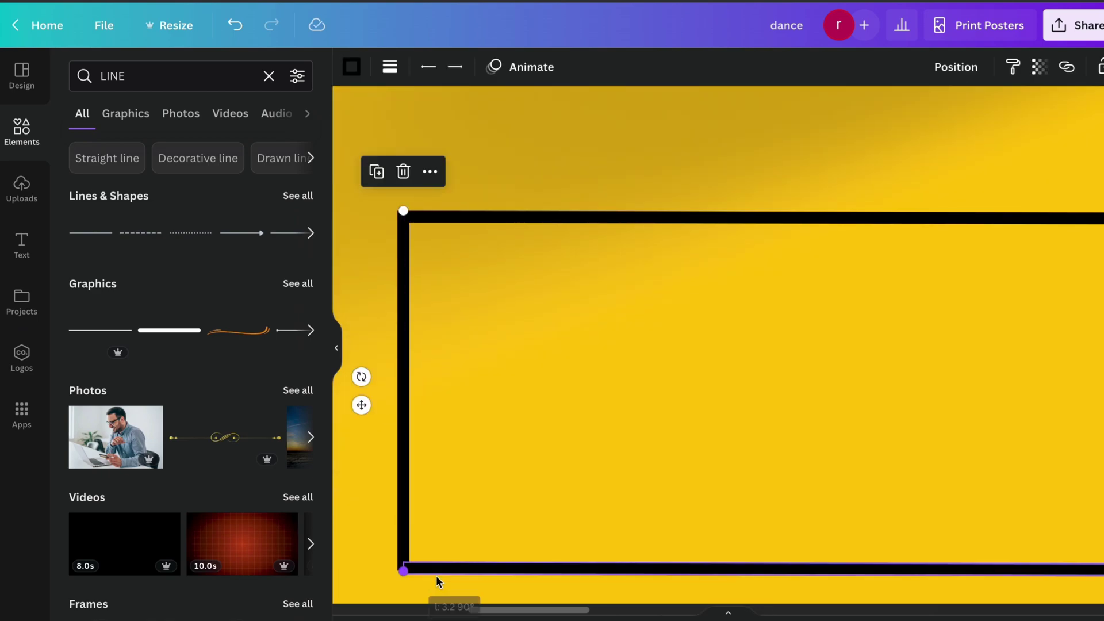
pyautogui.scroll(-5, 402, 553)
pyautogui.hotkey('ctrl', 'd')
pyautogui.moveTo(383, 518); pyautogui.dragTo(899, 506)
pyautogui.click(967, 472)
# Search Elements for SOUND WAVE and add the grey sound-wave graphic.
pyautogui.scroll(-5, 966, 473)
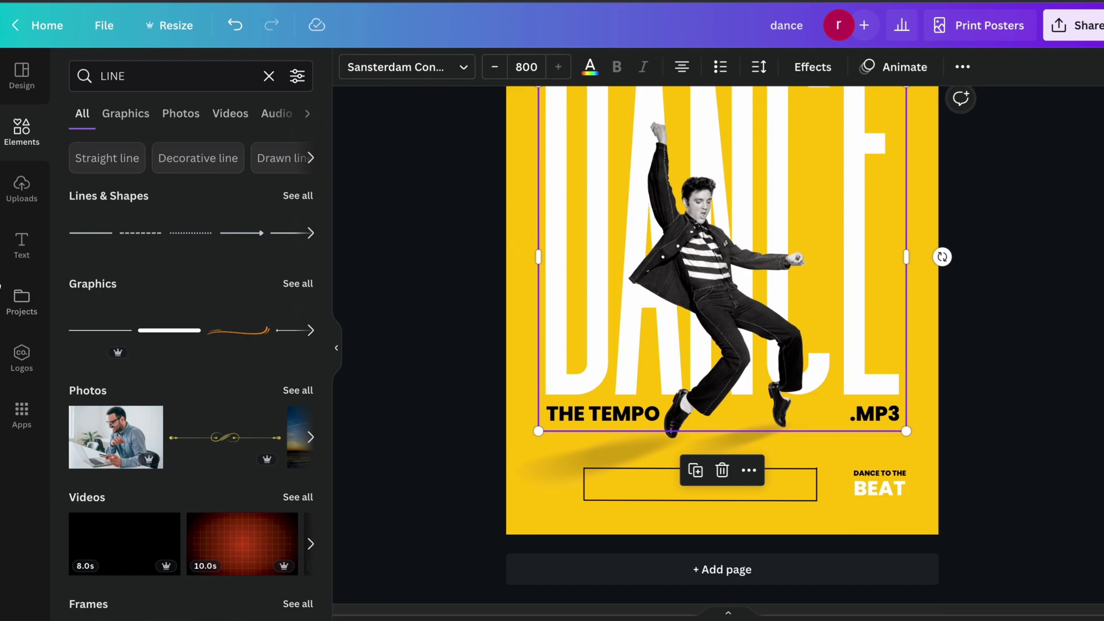
pyautogui.click(100, 76)
pyautogui.doubleClick(99, 77)
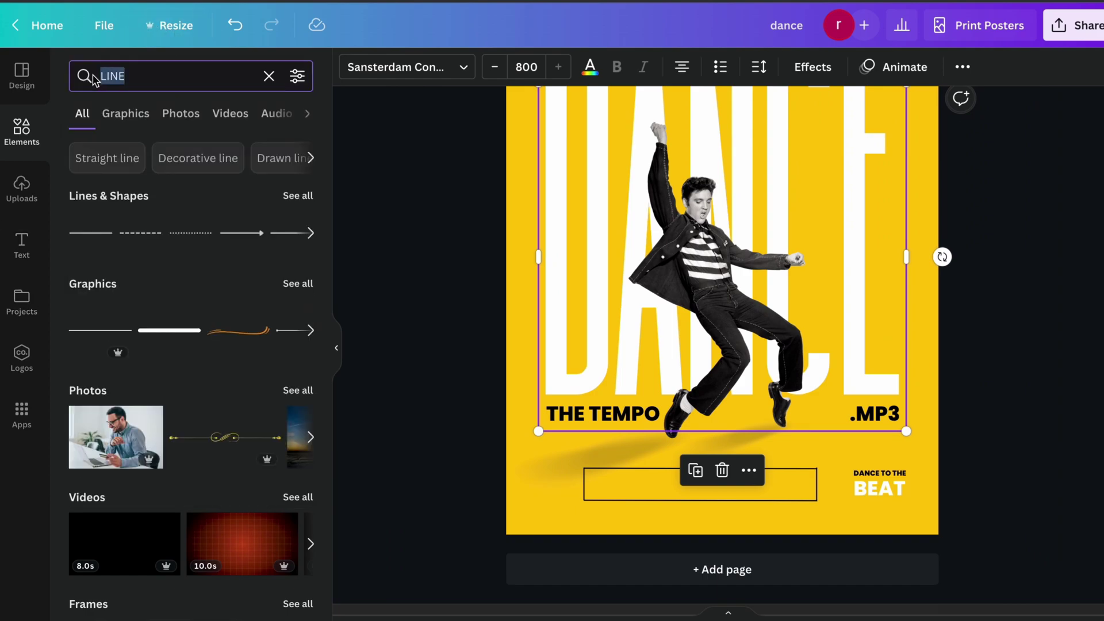
pyautogui.write('SOUND')
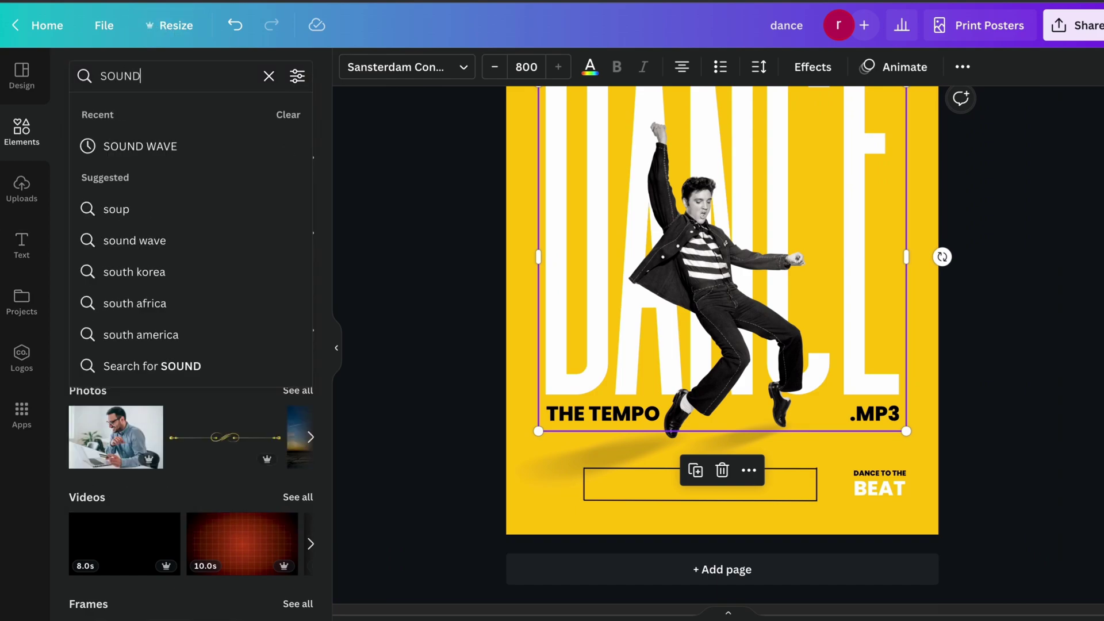
pyautogui.write(' WAVE')
pyautogui.press('Return')
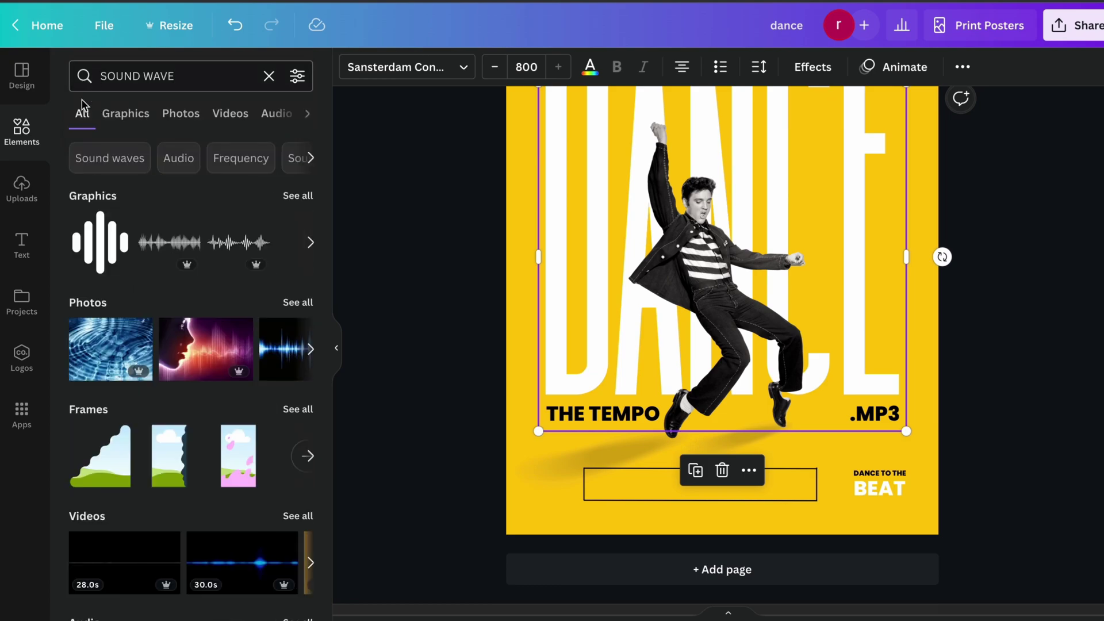
pyautogui.click(121, 112)
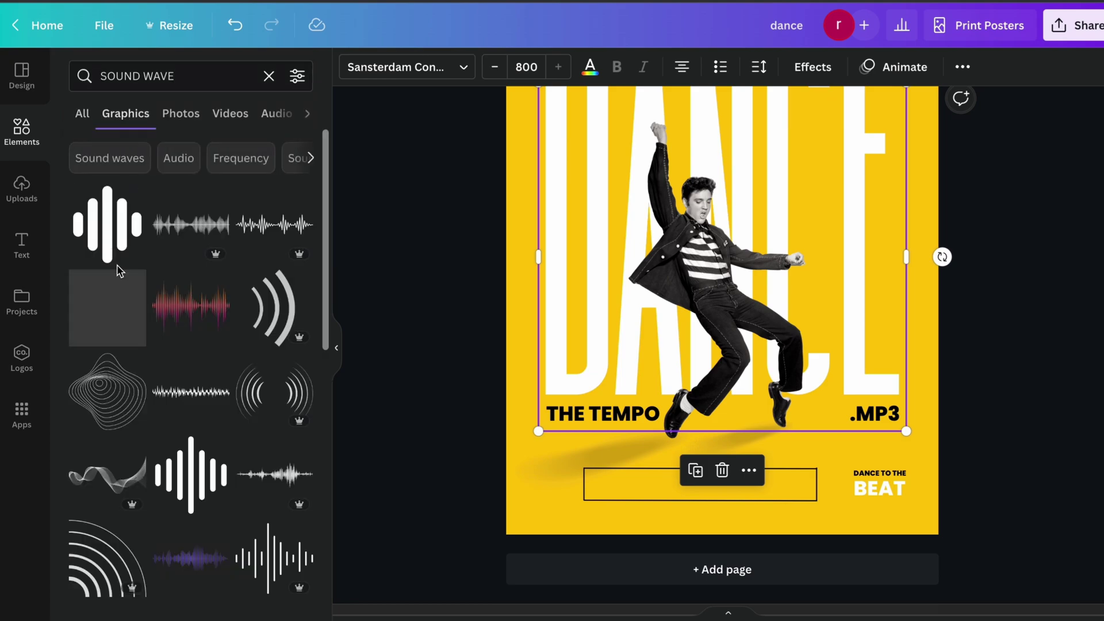
pyautogui.scroll(-3, 164, 352)
pyautogui.scroll(-1, 164, 353)
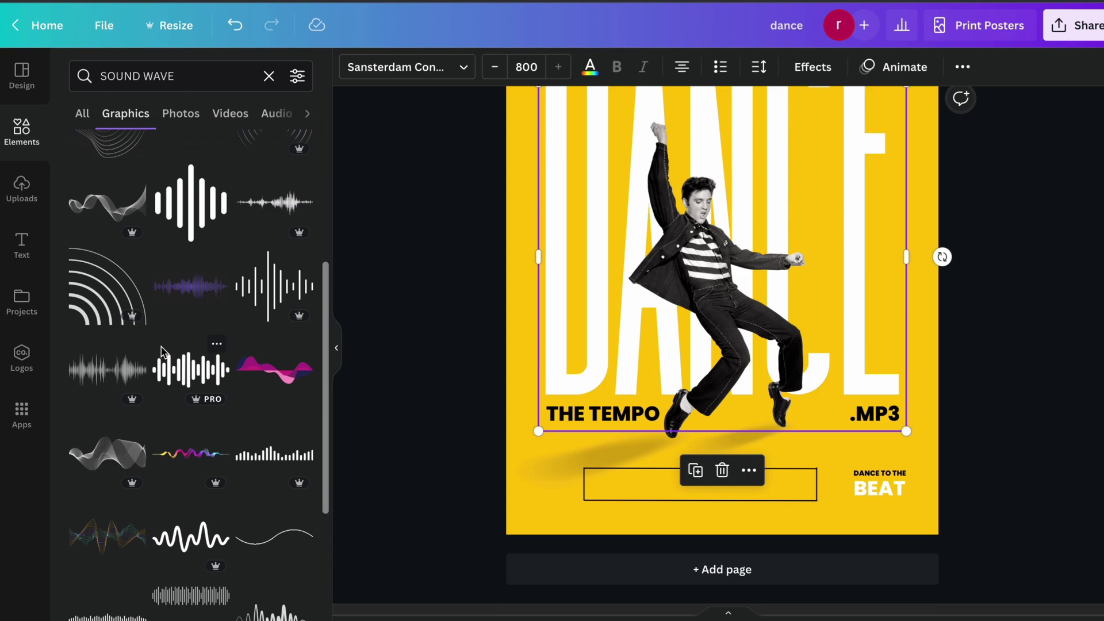
pyautogui.click(88, 364)
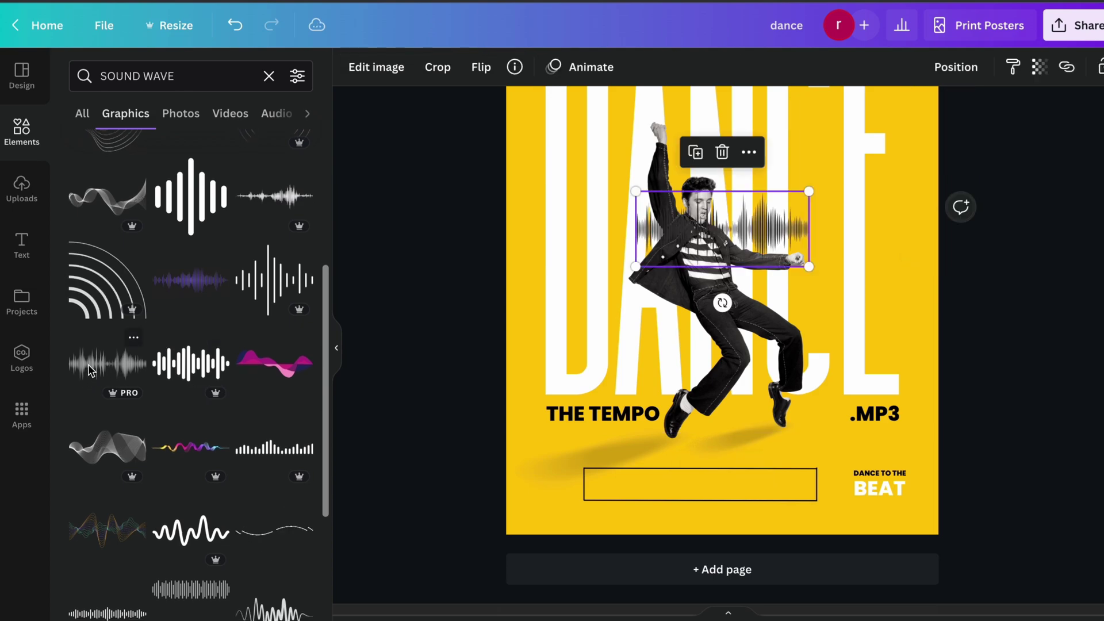
# Colour the sound wave white and fit it inside the outlined box.
pyautogui.click(351, 66)
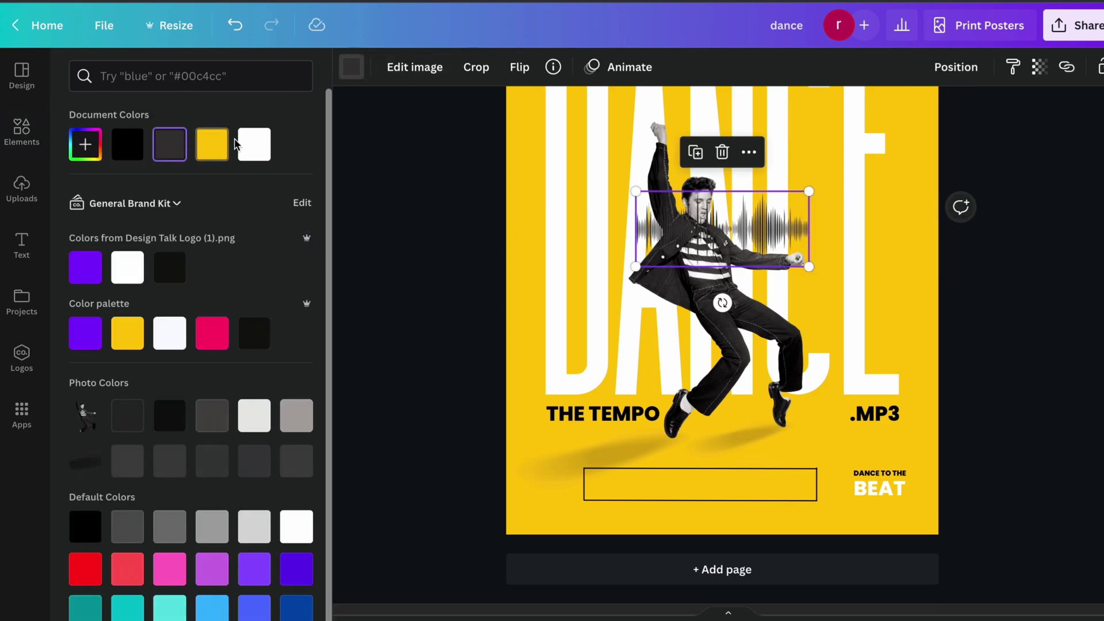
pyautogui.click(254, 143)
pyautogui.moveTo(786, 244); pyautogui.dragTo(723, 488)
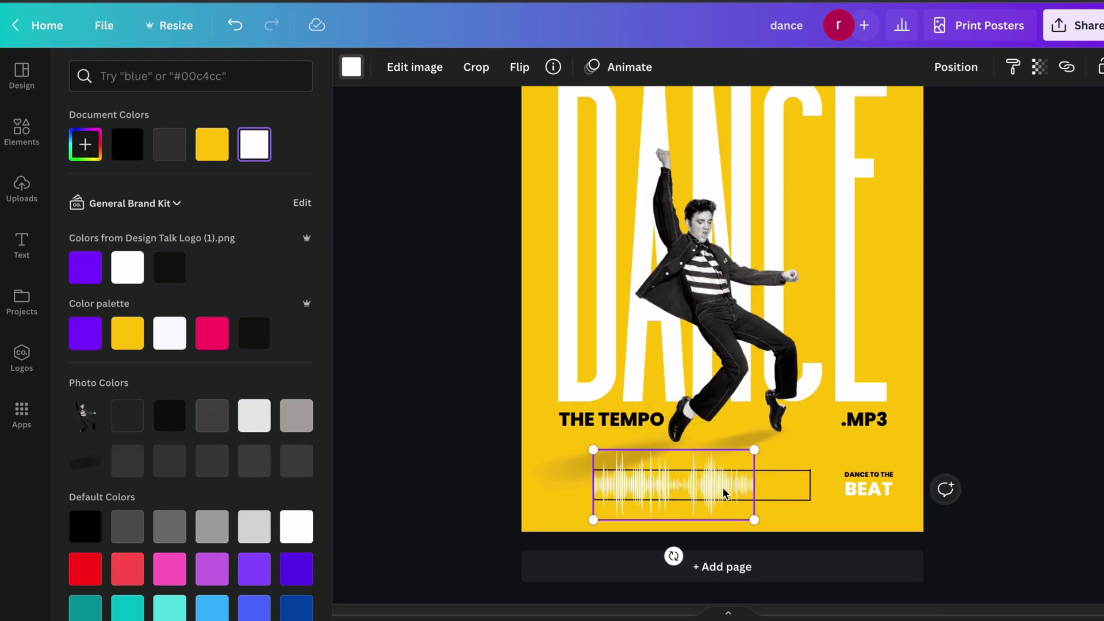
pyautogui.moveTo(758, 533); pyautogui.dragTo(726, 516)
pyautogui.moveTo(673, 485); pyautogui.dragTo(672, 489)
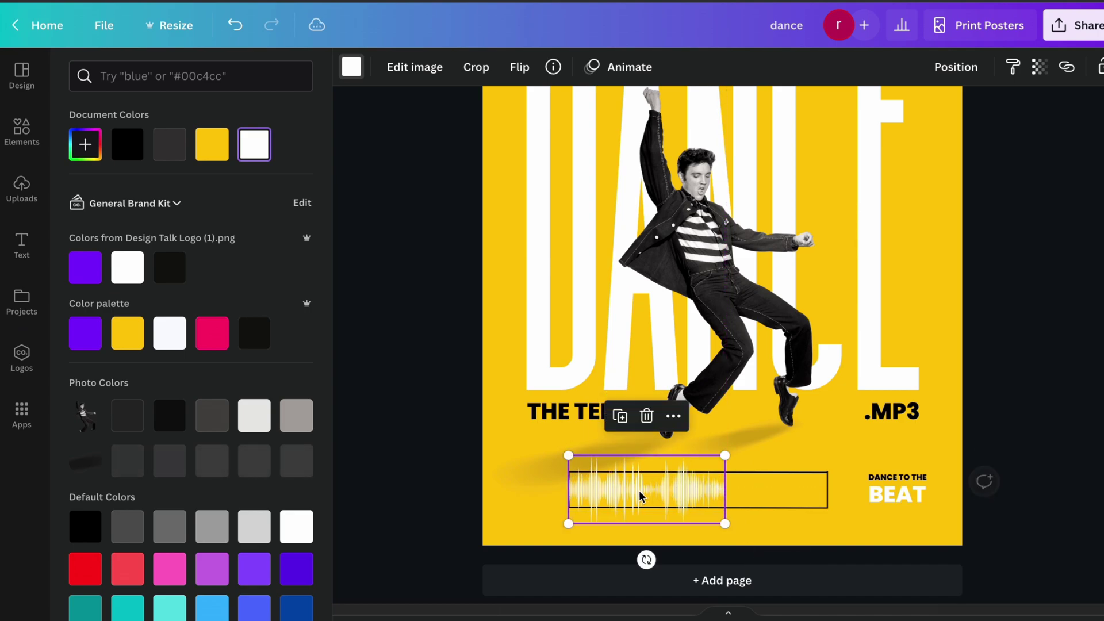
# Add a second wave beside the first and resize both to fill the box.
pyautogui.moveTo(606, 494); pyautogui.dragTo(763, 492)
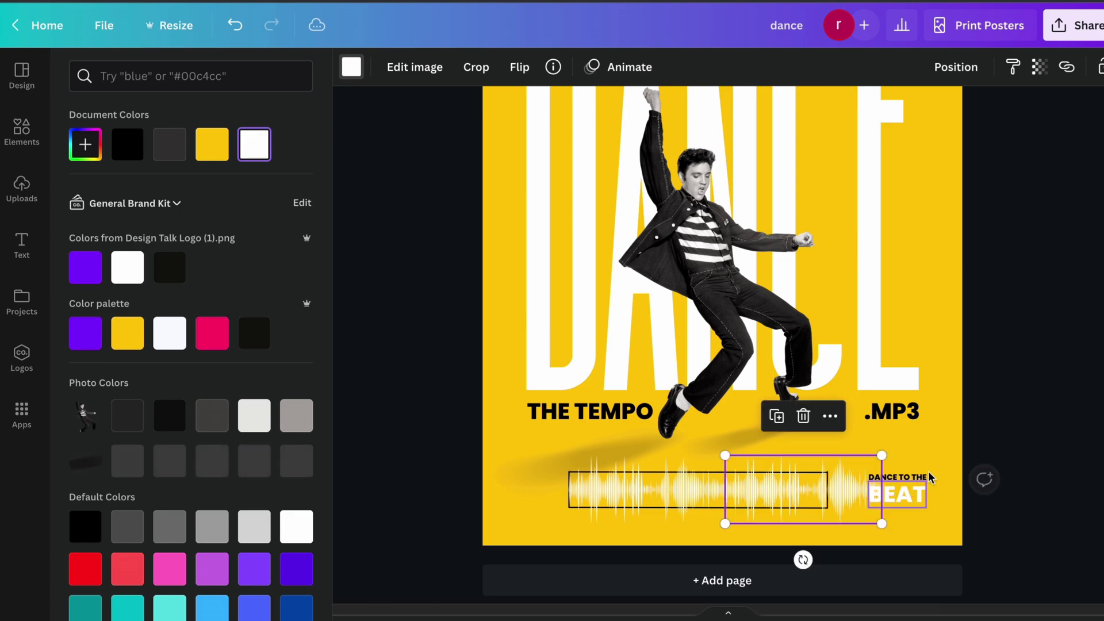
pyautogui.scroll(3, 1008, 419)
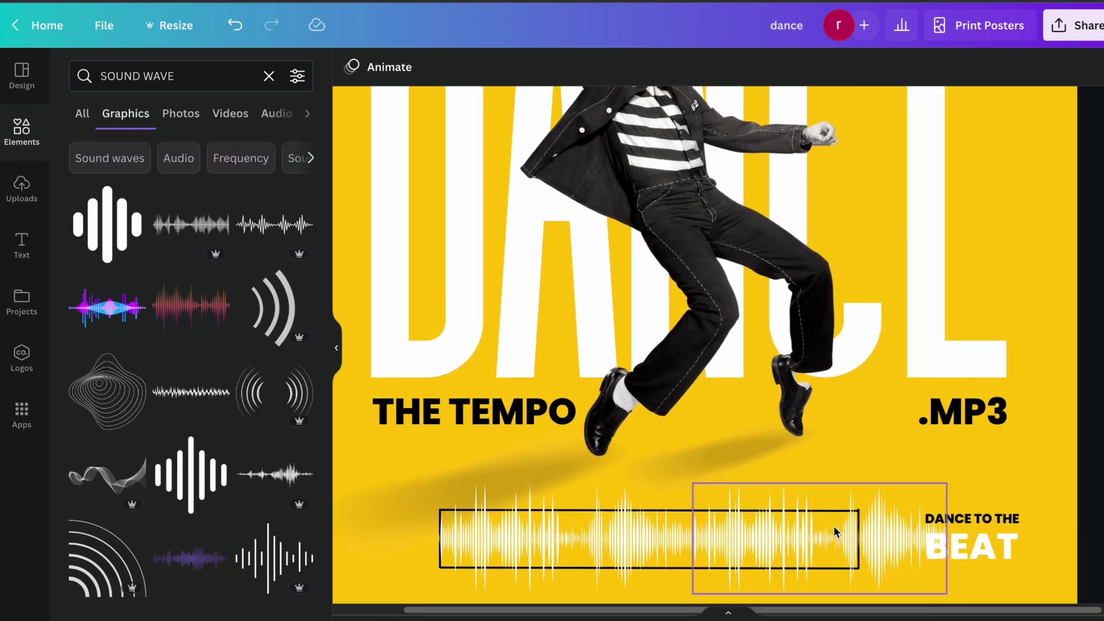
pyautogui.keyDown('shift'); pyautogui.click(613, 546); pyautogui.keyUp('shift')
pyautogui.moveTo(947, 594); pyautogui.dragTo(859, 572)
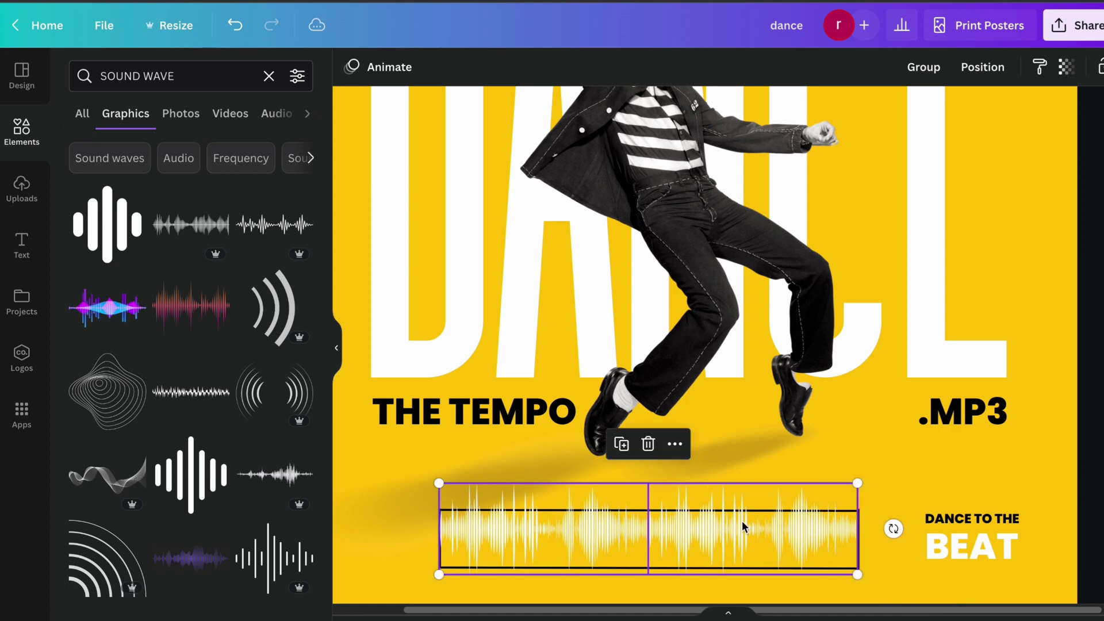
pyautogui.moveTo(742, 526); pyautogui.dragTo(742, 530)
pyautogui.click(1077, 460)
pyautogui.scroll(-3, 1081, 462)
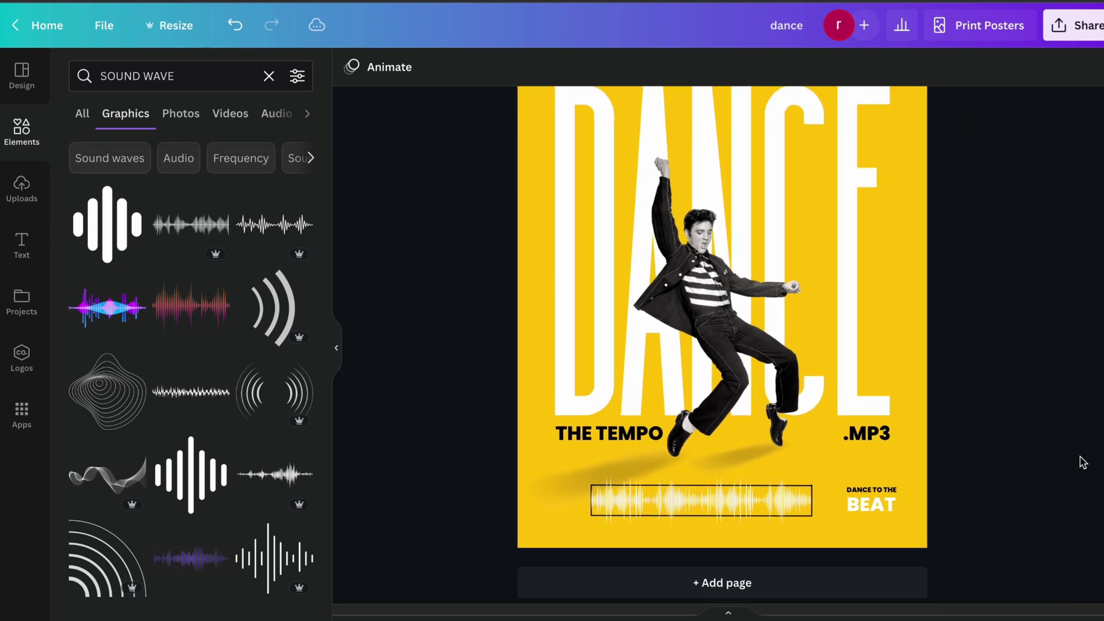
pyautogui.scroll(-3, 1080, 462)
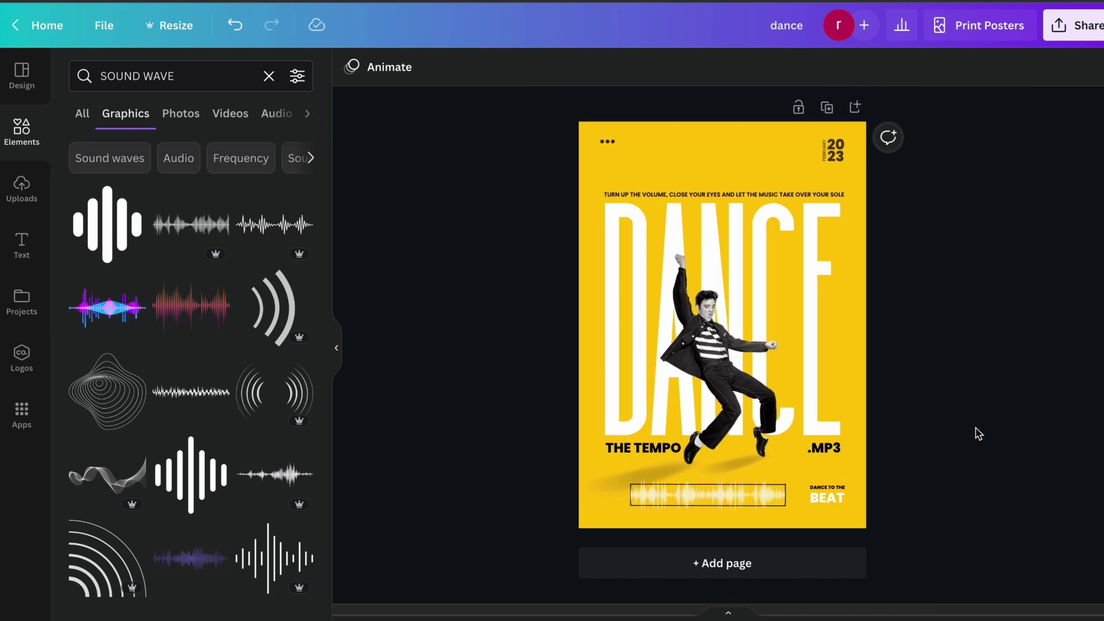
# Add a subheading text box reading '17.32' and enlarge it to about size 220.
pyautogui.click(21, 244)
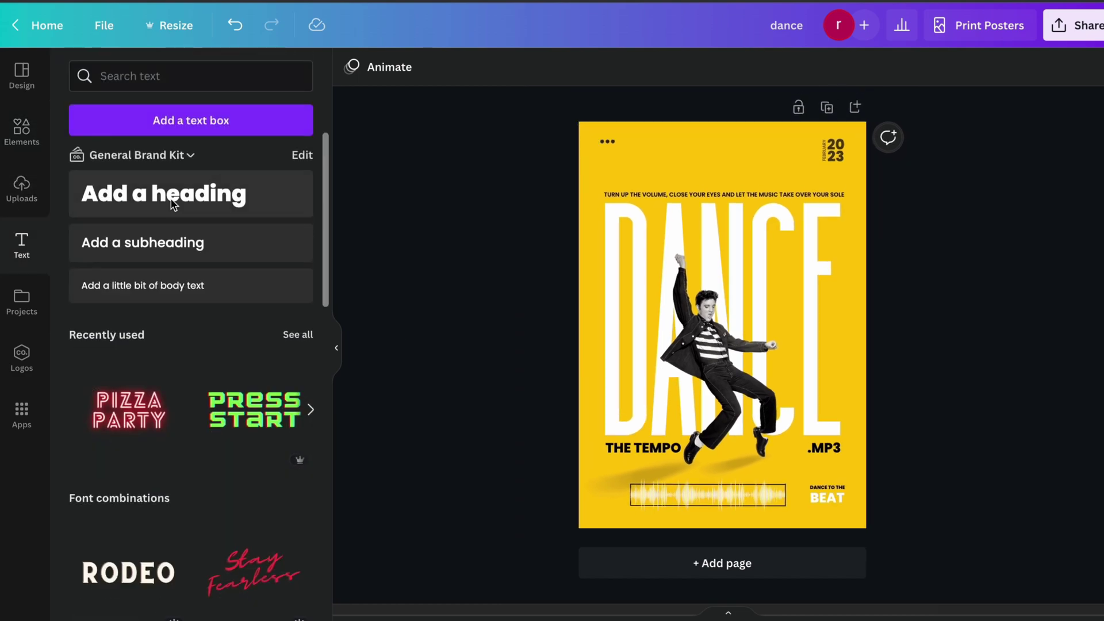
pyautogui.click(136, 248)
pyautogui.press('BackSpace')
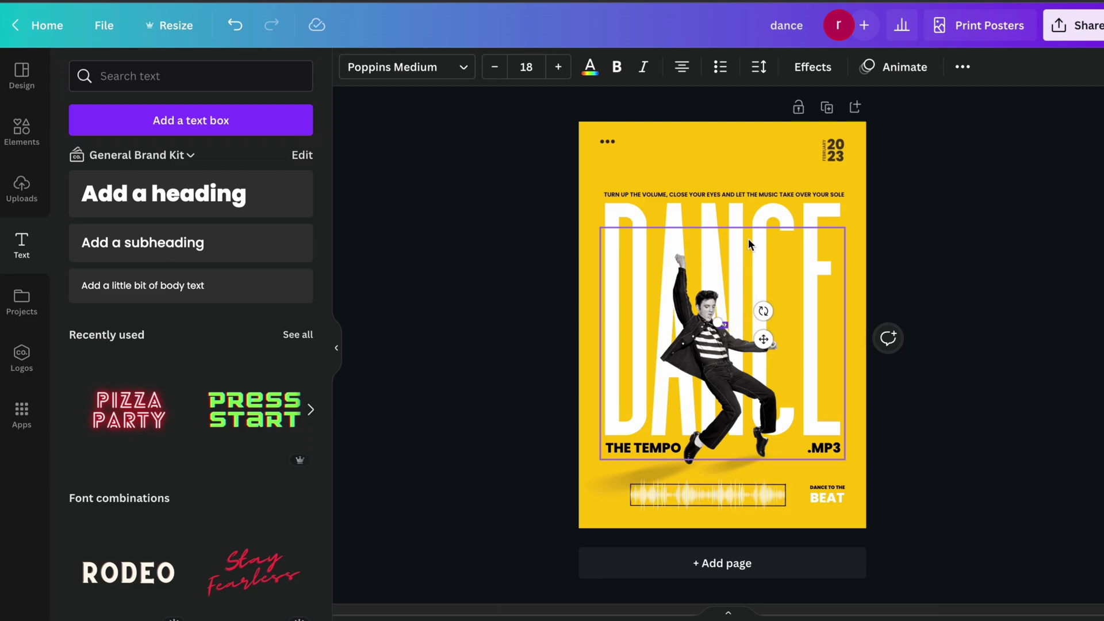
pyautogui.moveTo(727, 334); pyautogui.dragTo(801, 278)
pyautogui.click(799, 365)
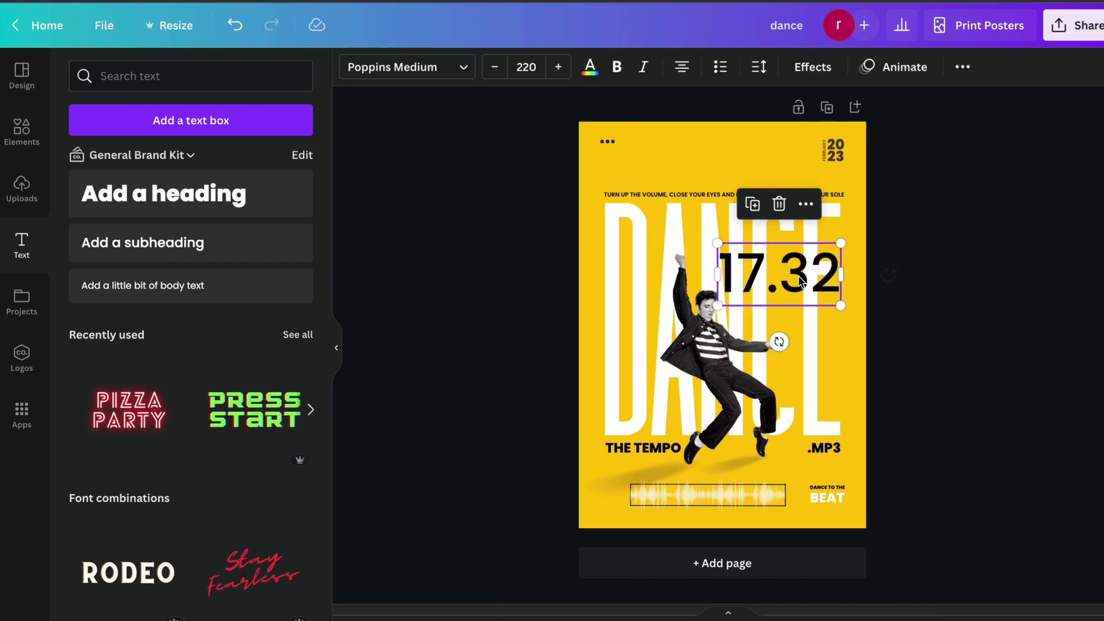
pyautogui.doubleClick(790, 275)
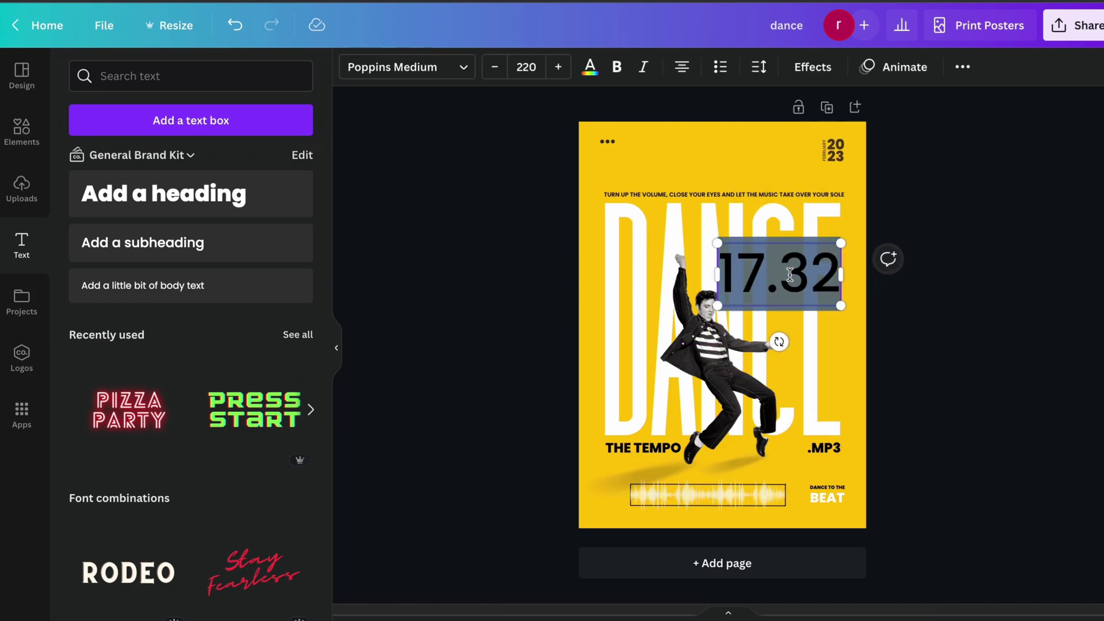
# Change the 17.32 text's font to Balgin Condensed.
pyautogui.click(389, 57)
pyautogui.click(170, 85)
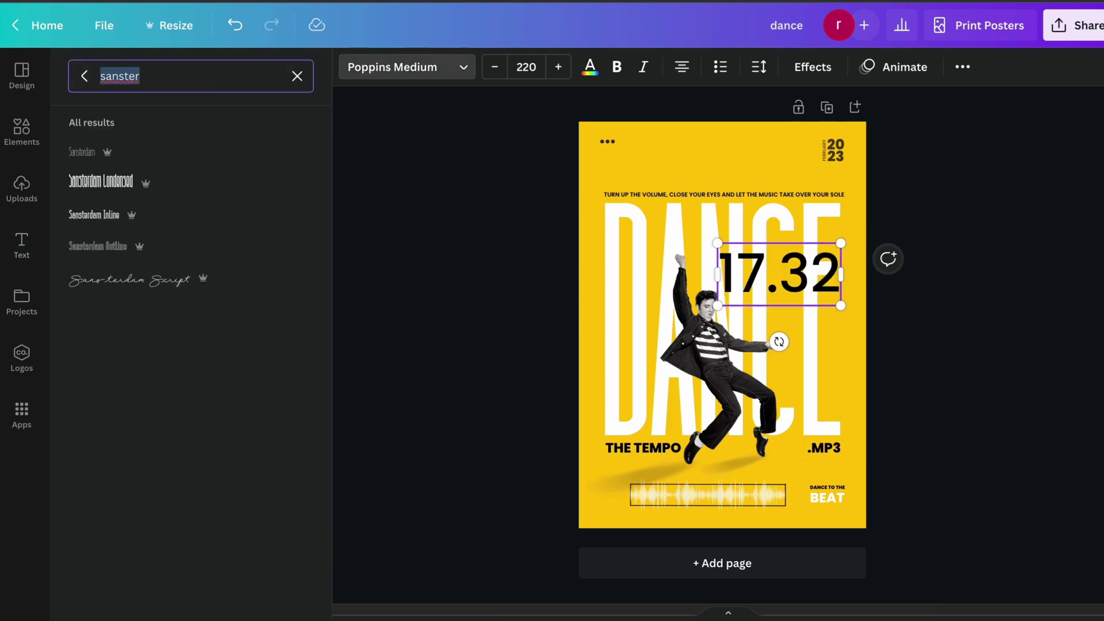
pyautogui.write('BAL')
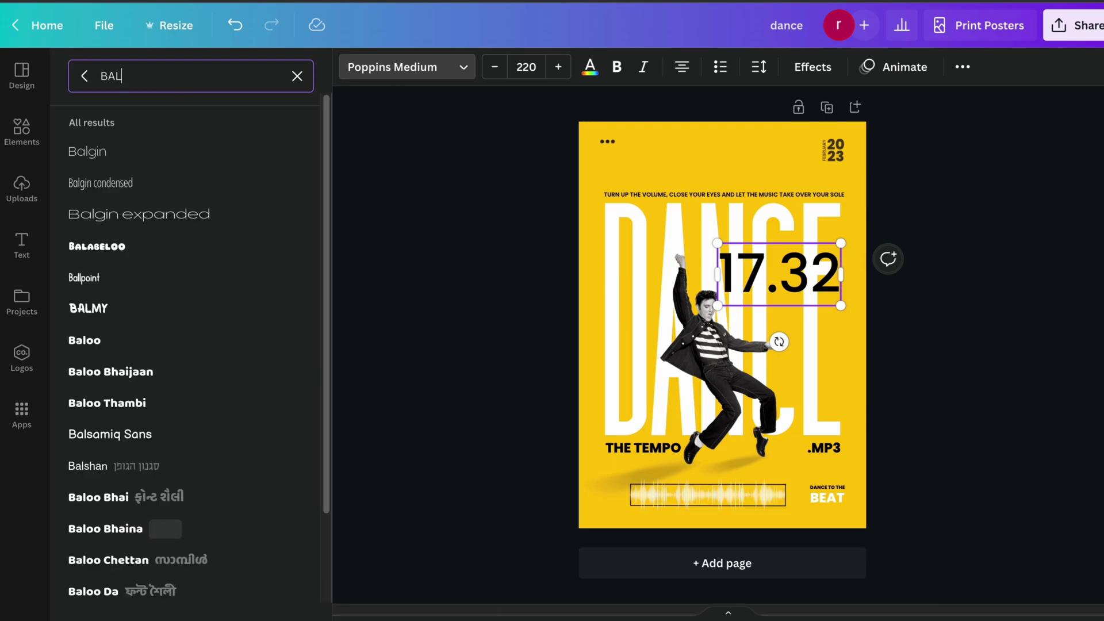
pyautogui.click(130, 181)
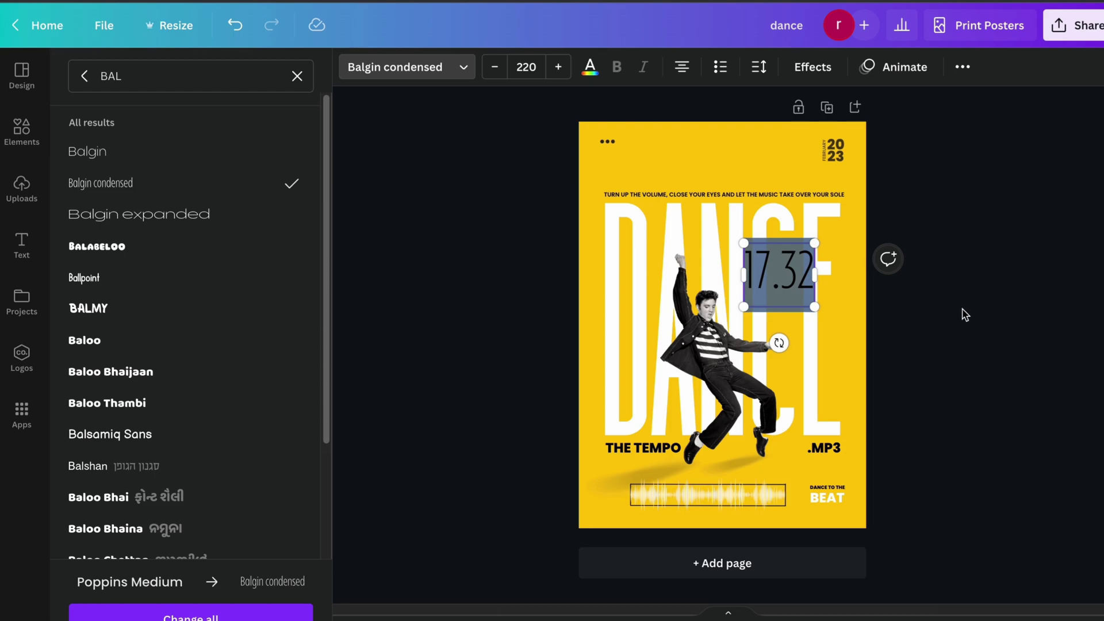
# Enlarge the 17.32 text to size 293.
pyautogui.click(561, 67)
pyautogui.click(560, 68)
pyautogui.click(560, 67)
pyautogui.click(561, 67)
pyautogui.click(561, 67)
pyautogui.click(561, 67)
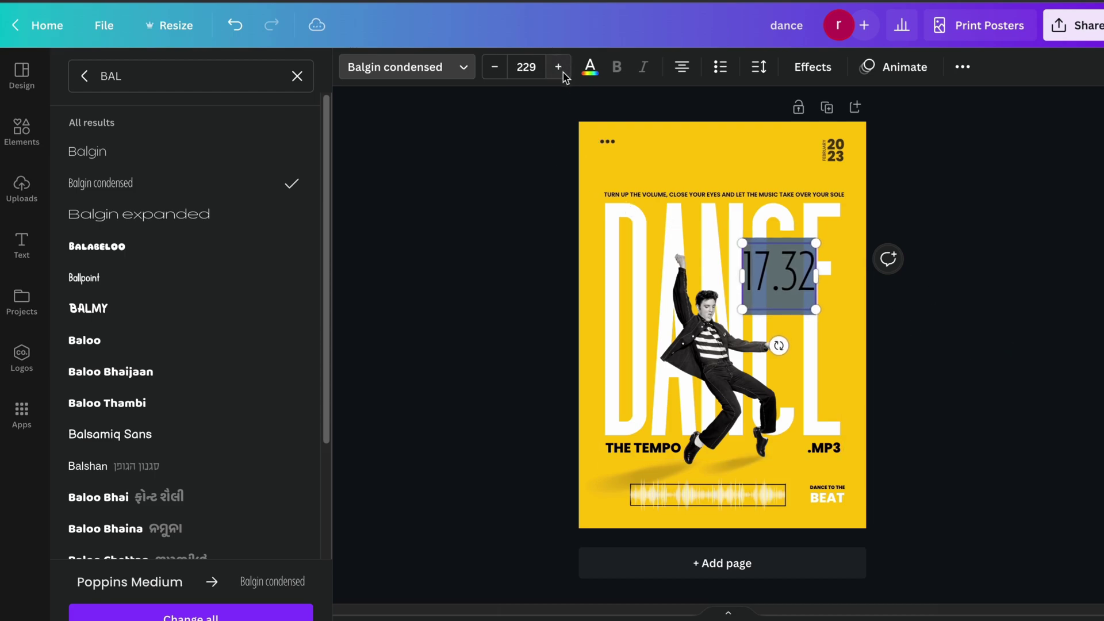
pyautogui.click(561, 67)
pyautogui.click(560, 68)
pyautogui.click(1001, 308)
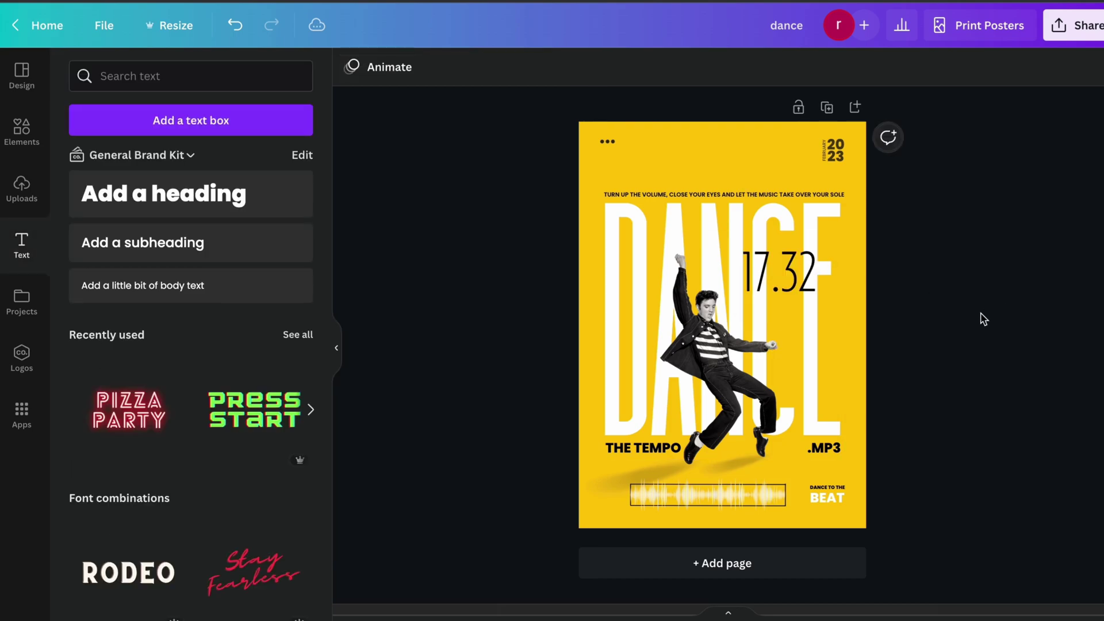
pyautogui.click(789, 283)
pyautogui.moveTo(817, 310); pyautogui.dragTo(837, 330)
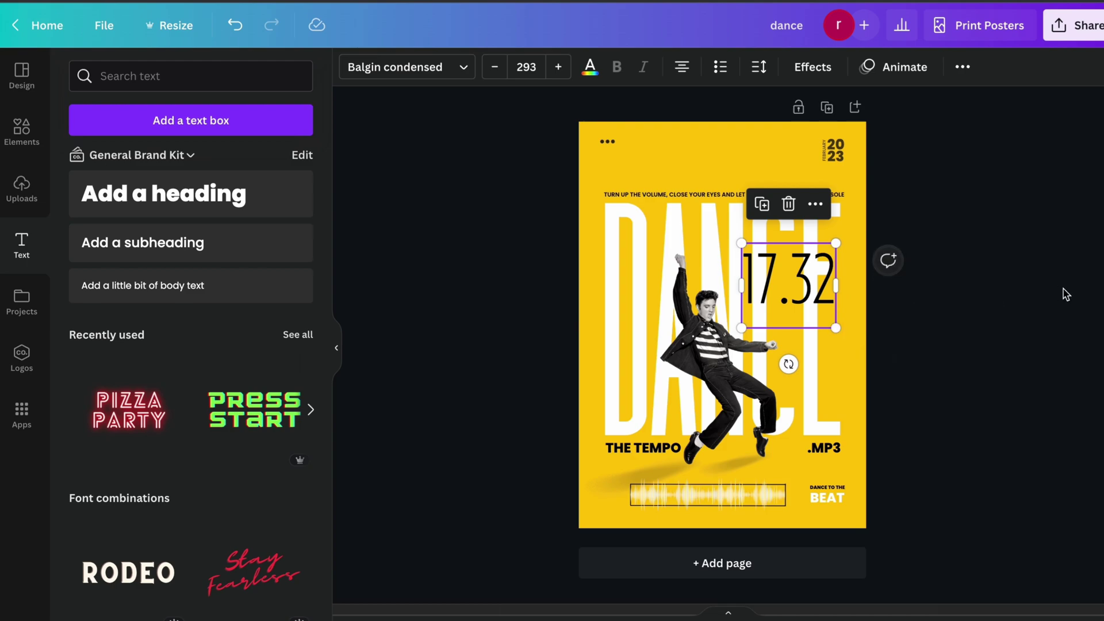
pyautogui.press('Escape')
# Tighten the 17.32 letter spacing to -48.
pyautogui.click(795, 296)
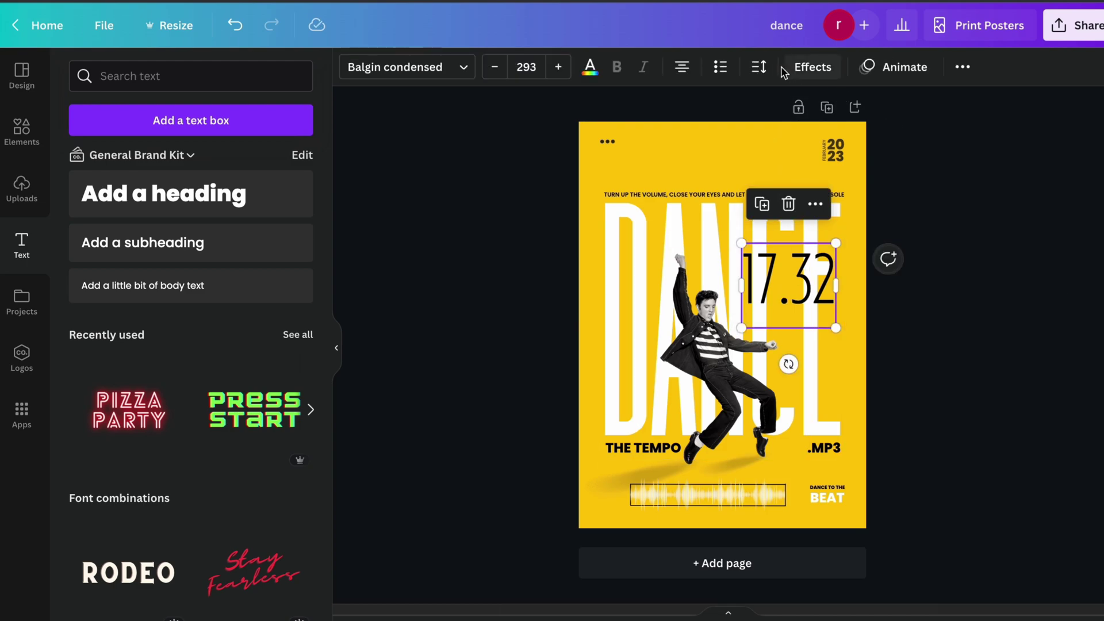
pyautogui.click(759, 67)
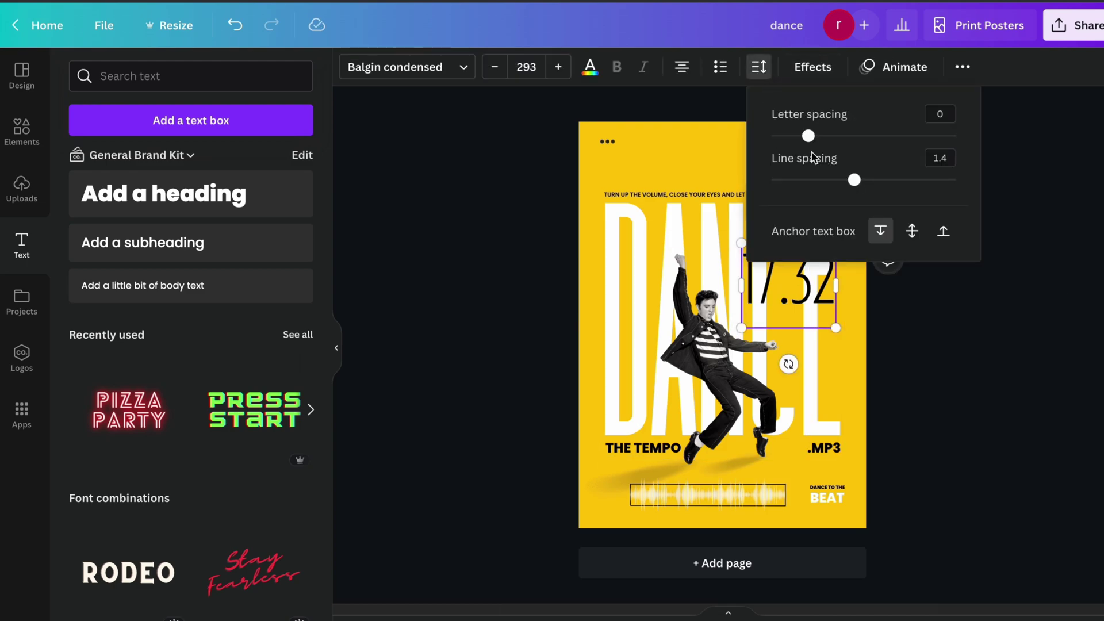
pyautogui.moveTo(808, 136); pyautogui.dragTo(801, 136)
pyautogui.click(959, 382)
# Move 17.32 slightly left to sit over the DANCE letters beside the dancer.
pyautogui.click(850, 325)
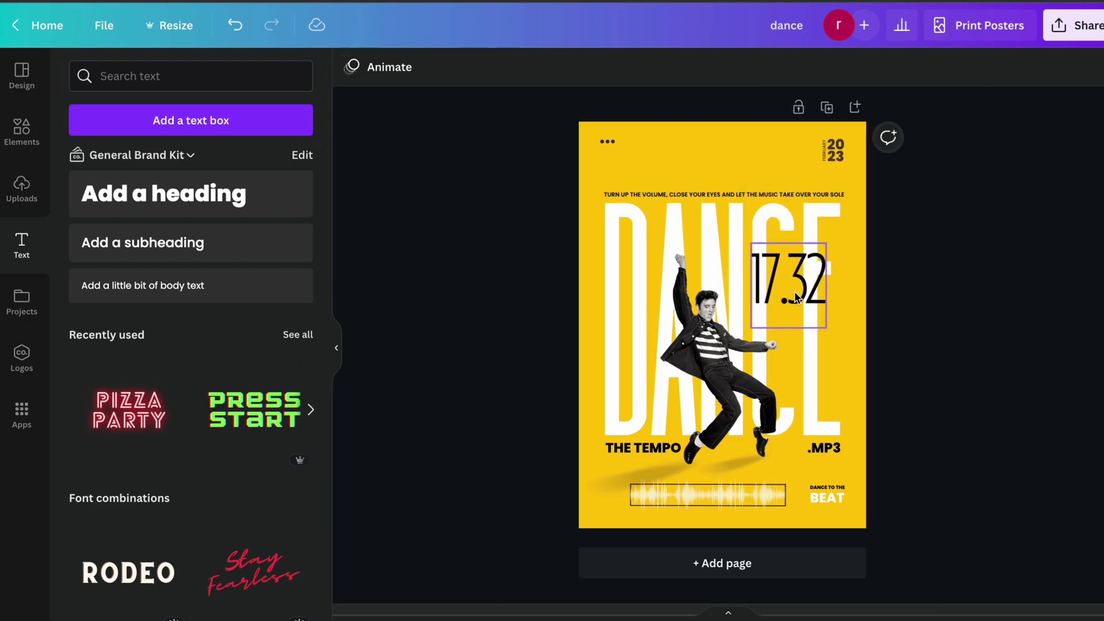
pyautogui.moveTo(794, 299); pyautogui.dragTo(781, 297)
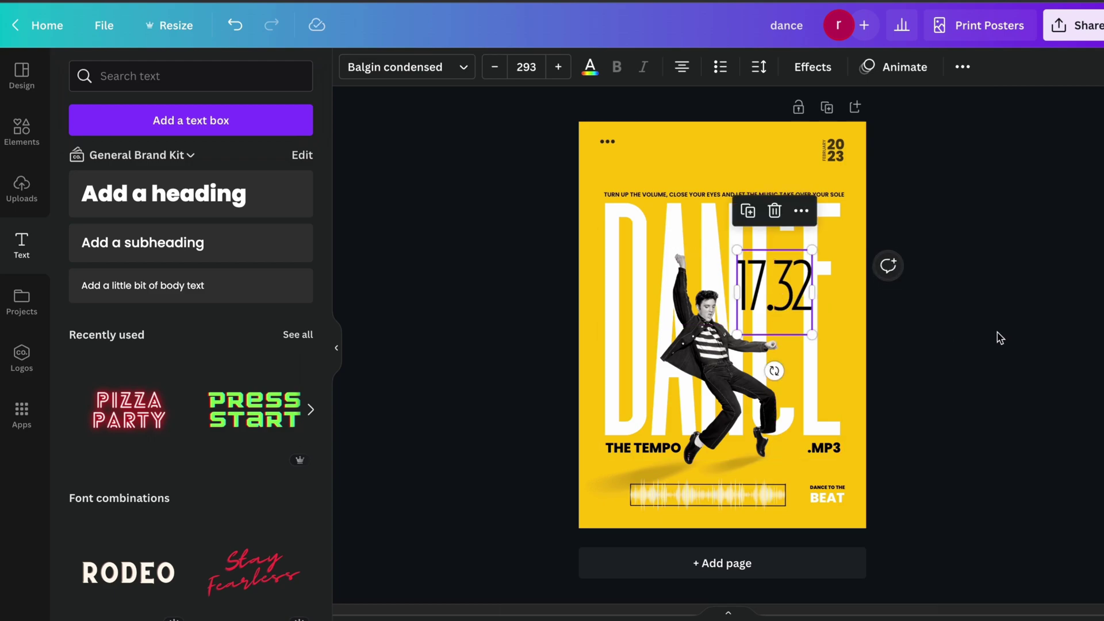
pyautogui.click(998, 358)
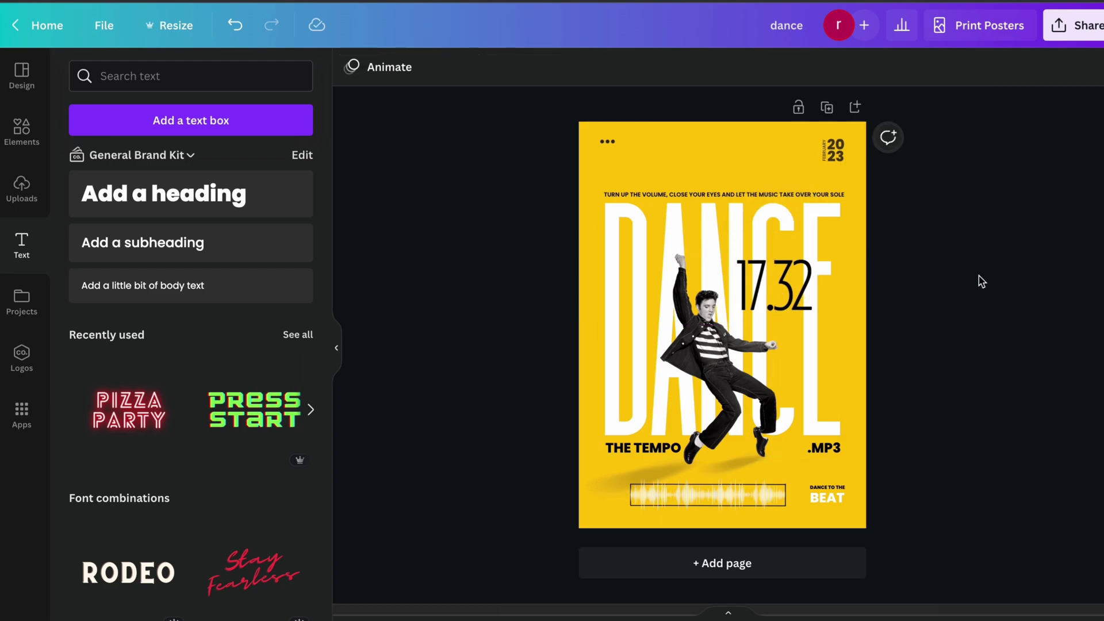
pyautogui.moveTo(782, 1)
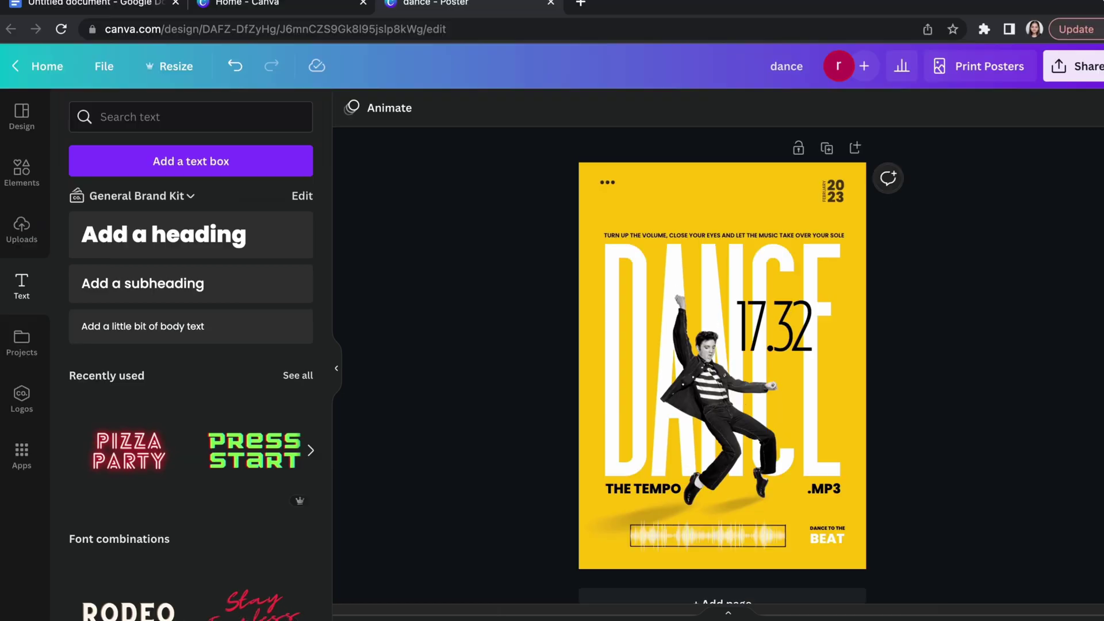